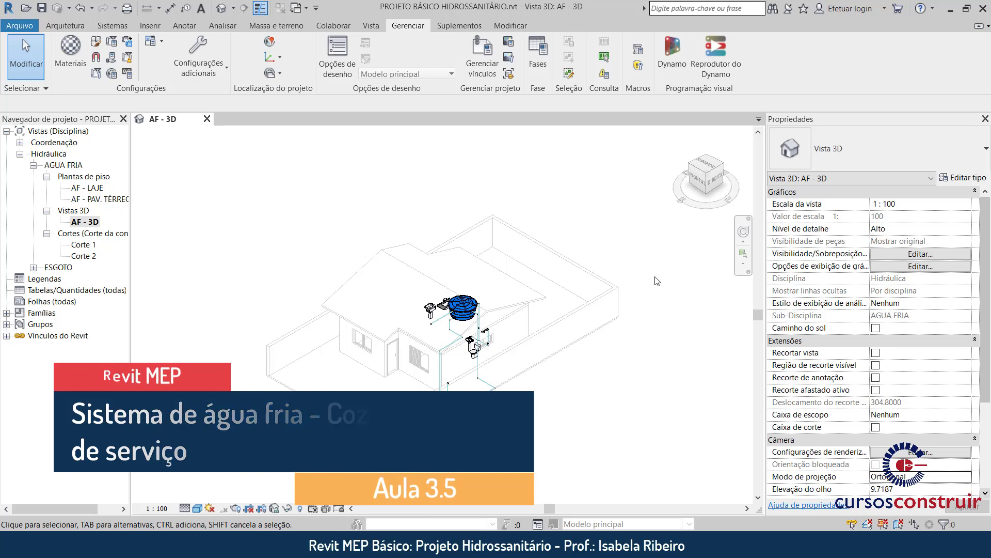
Orbit the 3D model and review the reference piping plan, then return to Revit.
mouse_move(642, 297)
shift+middle_down()
mouse_move(444, 391)
mouse_move(433, 379)
shift+middle_up()
scroll(510, 334, up, 2)
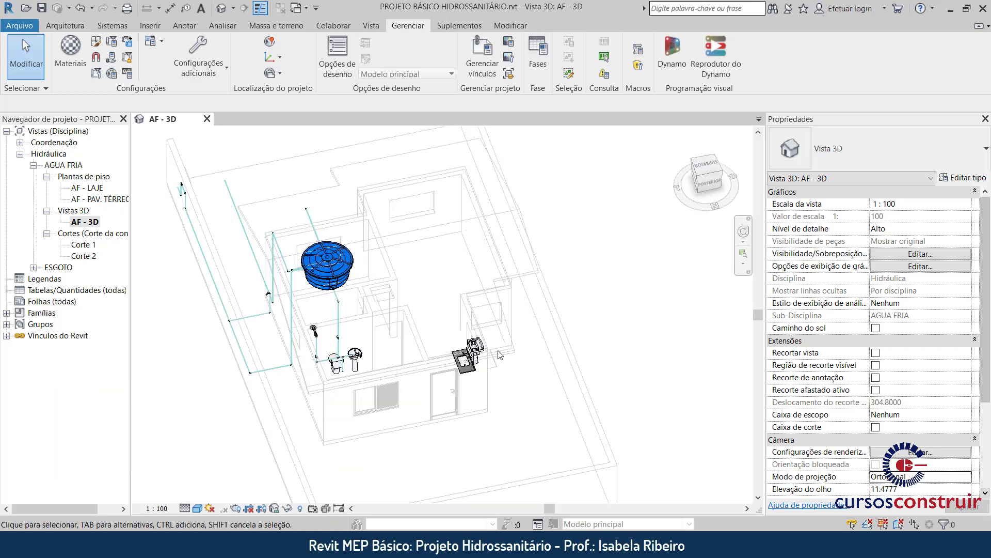
scroll(495, 335, up, 2)
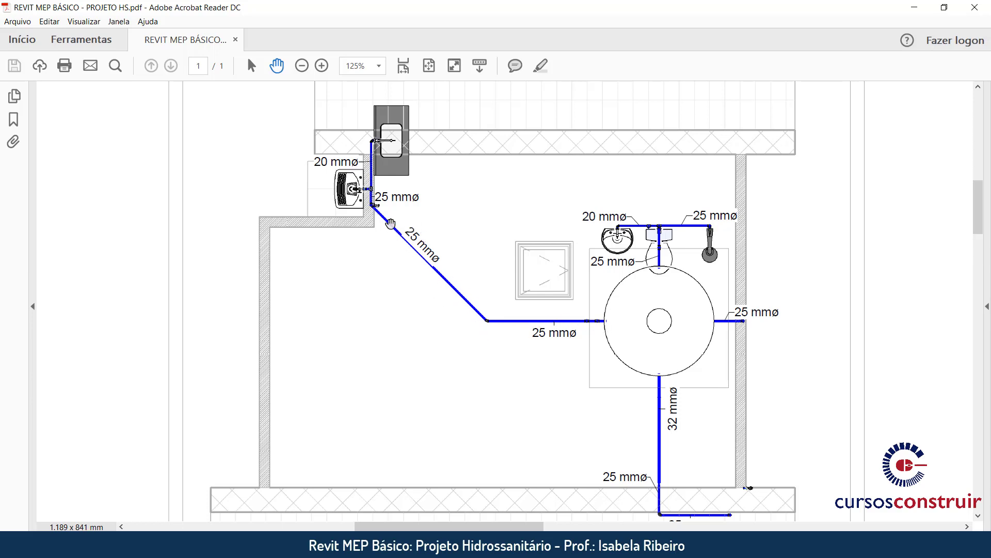
mouse_move(391, 224)
mouse_down()
mouse_move(449, 289)
mouse_move(394, 259)
mouse_up()
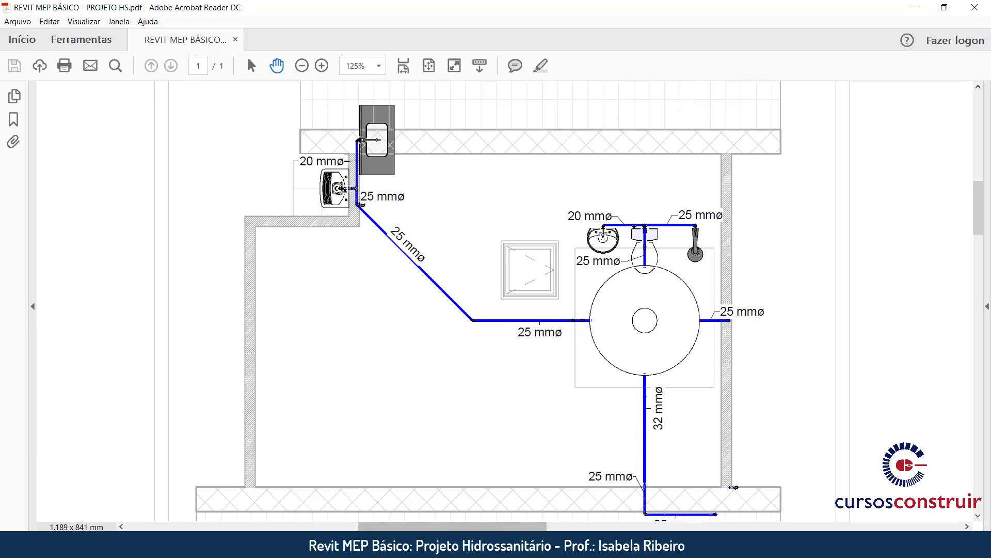
key(alt+Tab)
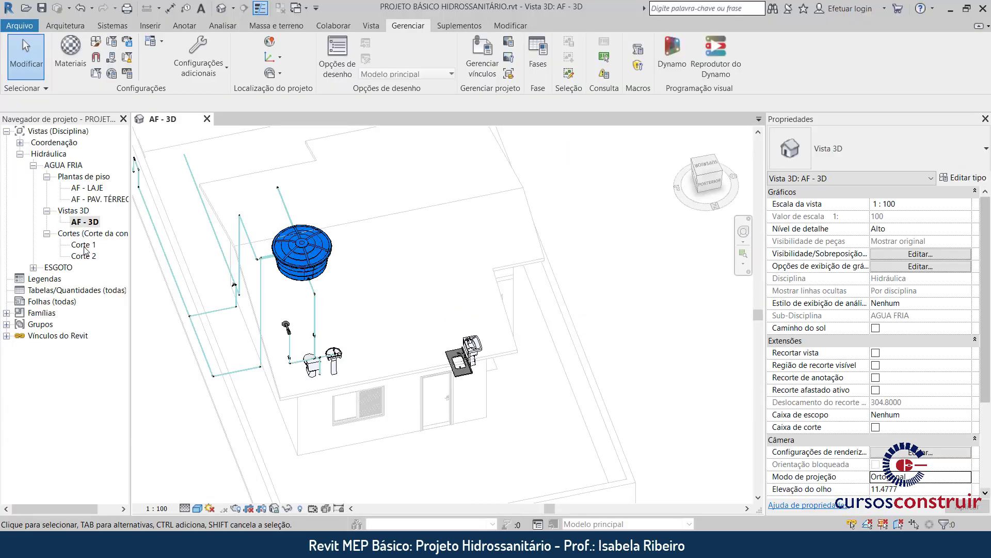
Open sections Corte 1 and Corte 2 and show Corte 2 in an unshaded line style.
double_click(85, 246)
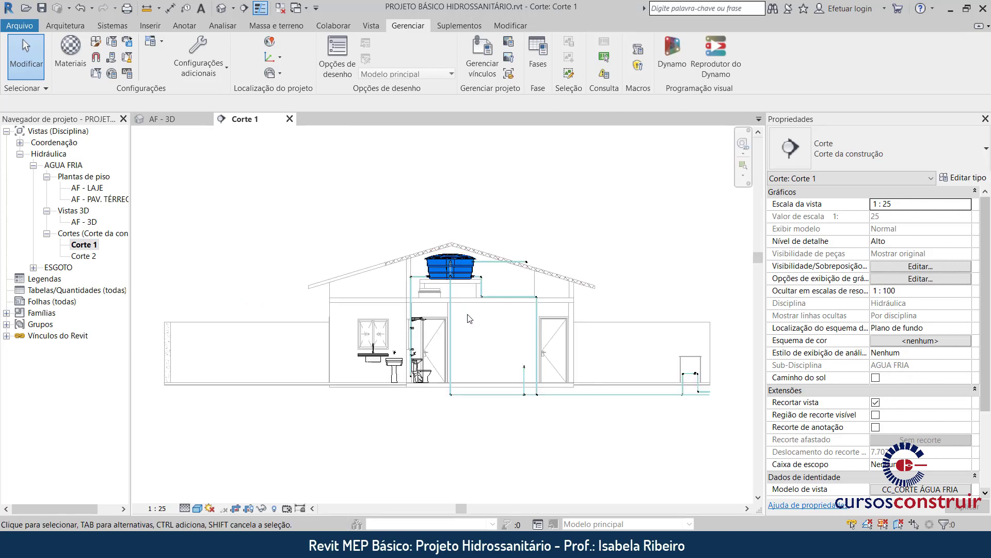
scroll(469, 318, up, 1)
scroll(468, 318, up, 1)
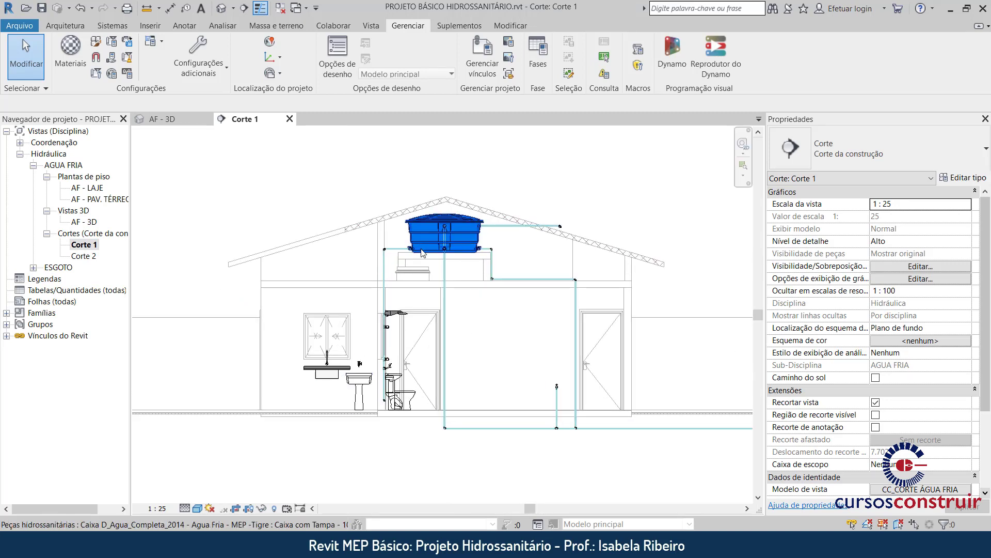
double_click(94, 258)
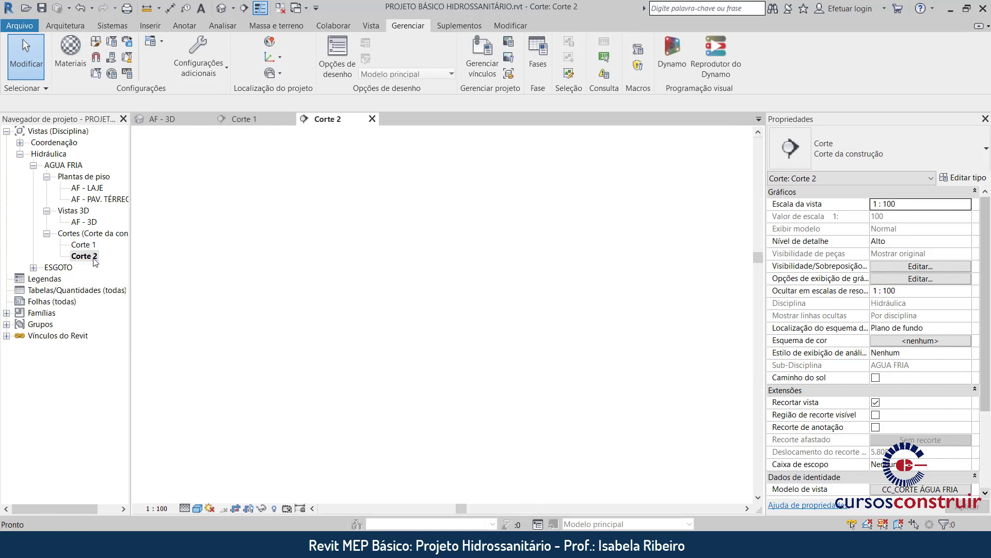
scroll(370, 283, up, 1)
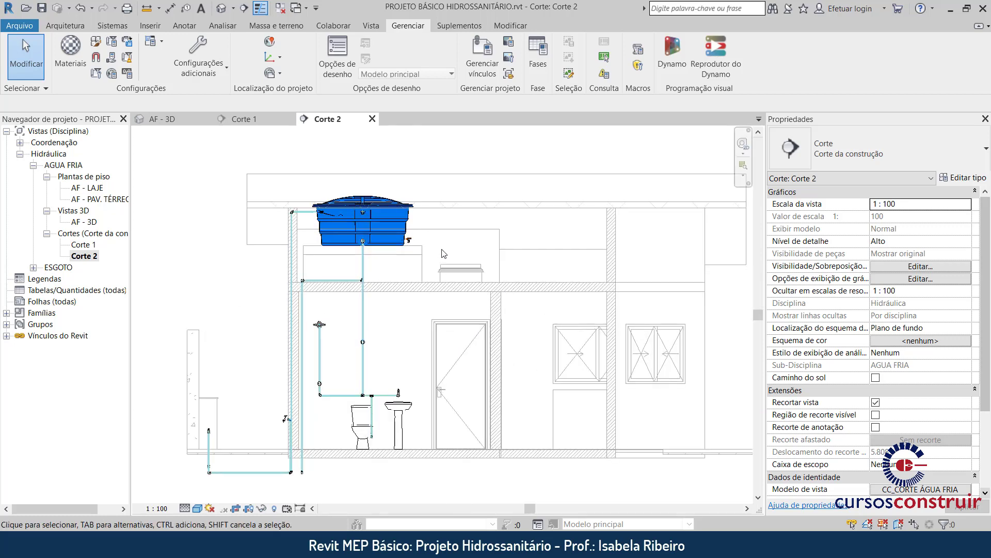
middle_drag(503, 308, 429, 278)
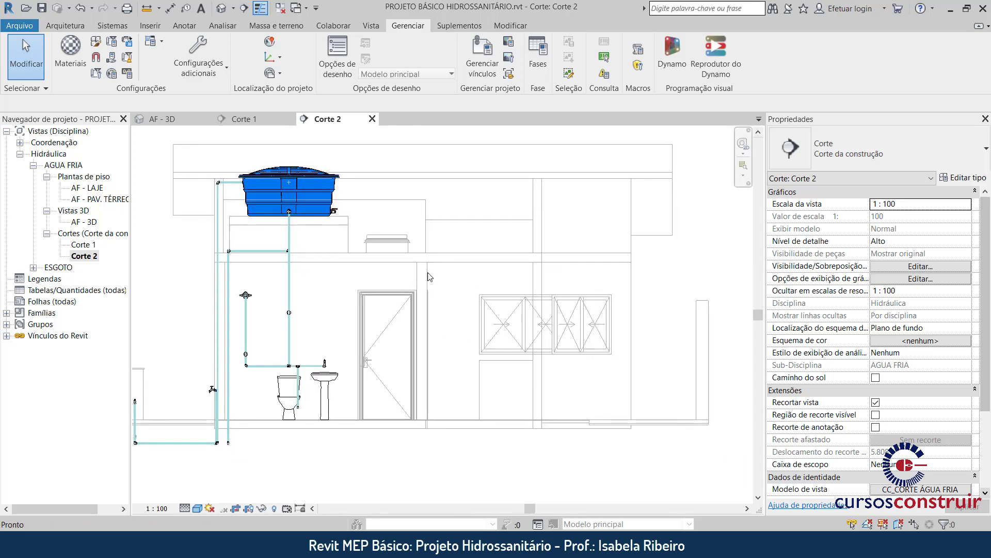
click(197, 508)
click(227, 431)
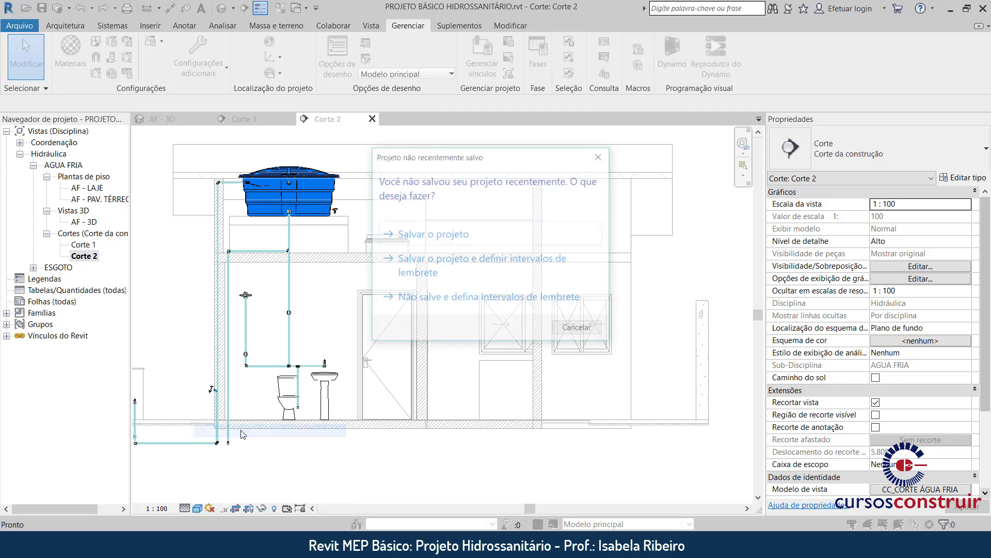
click(601, 331)
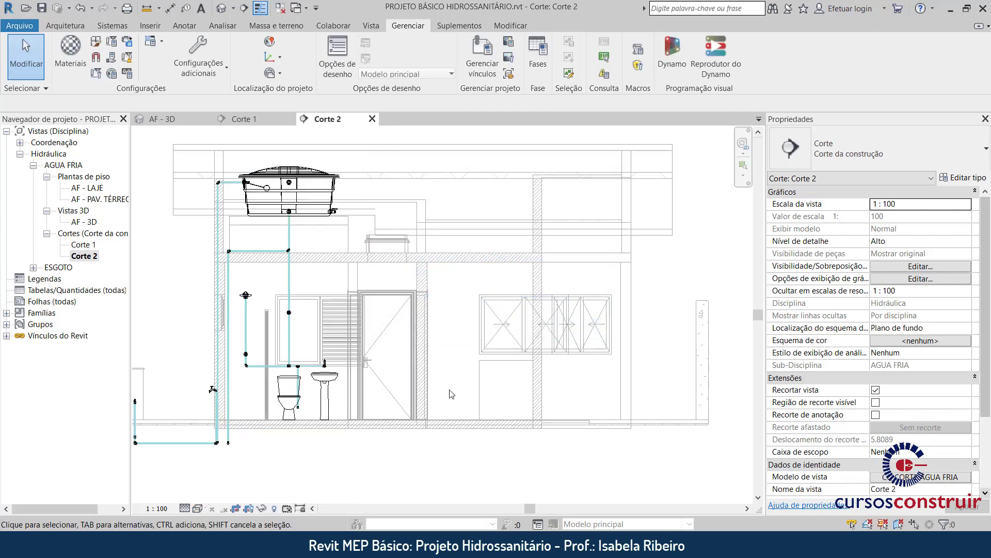
On the AF - PAV. TÉRREO plan, move the Corte 2 section line upward, then reopen Corte 2.
middle_drag(463, 357, 365, 341)
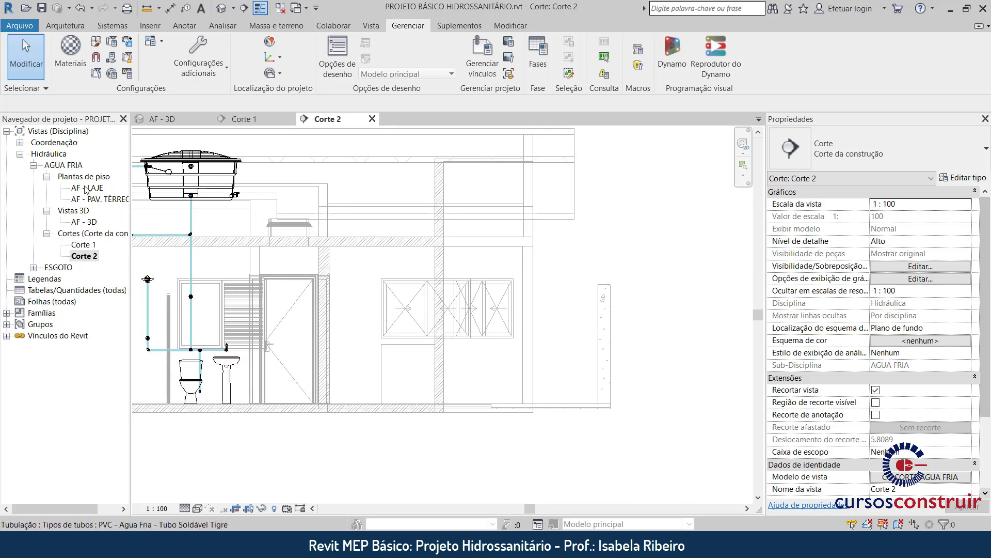
click(86, 188)
double_click(98, 199)
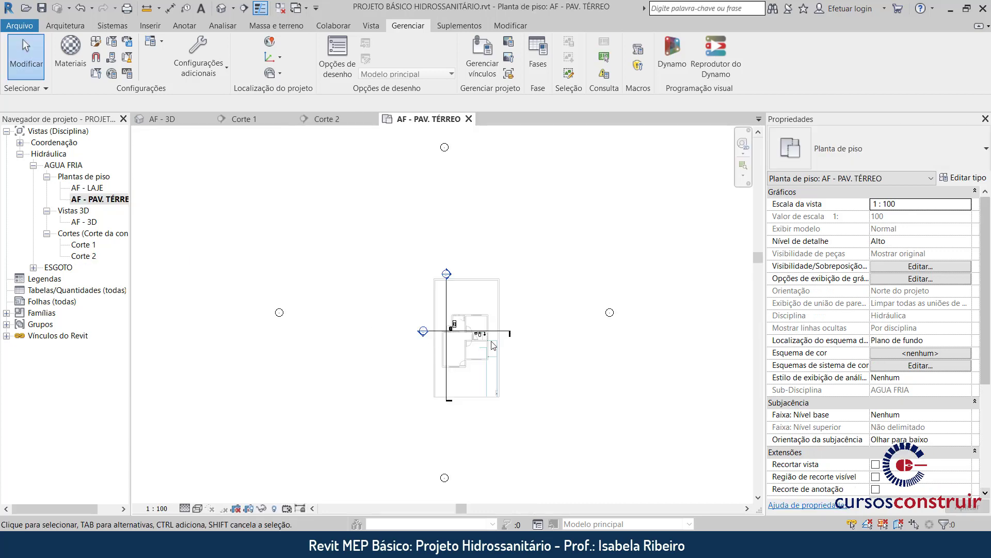
scroll(493, 346, up, 2)
drag(449, 329, 443, 302)
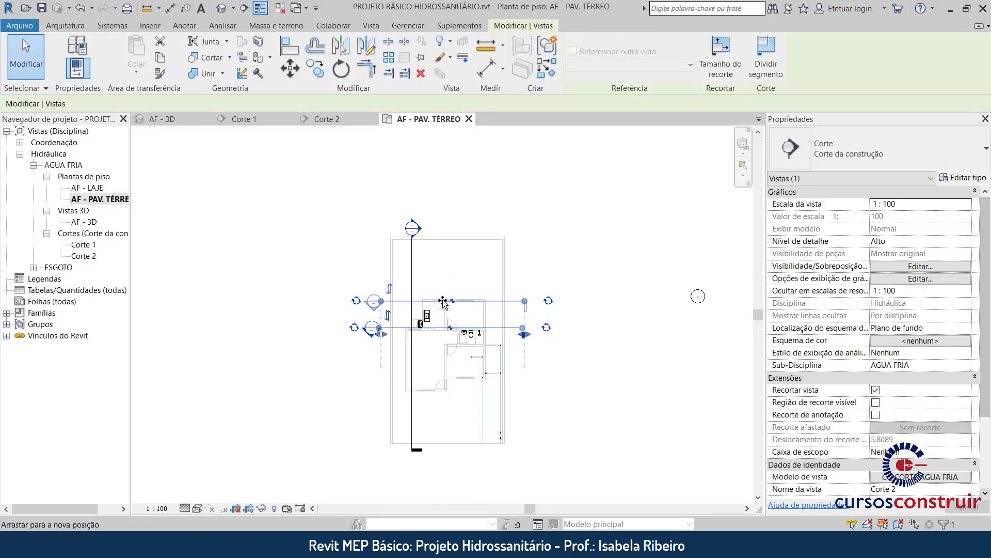
double_click(82, 256)
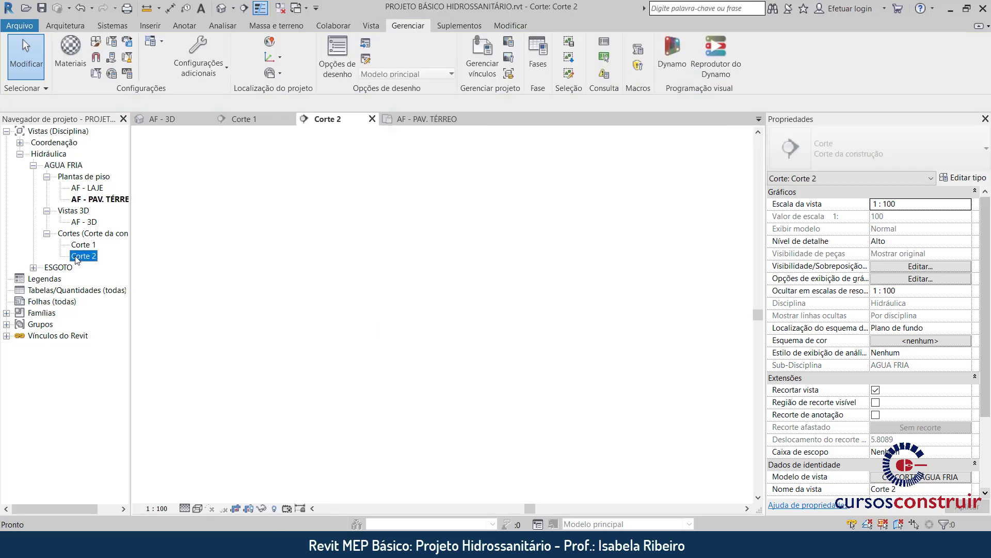
Select the water tank and start a pipe from its side connector, then cancel it.
scroll(424, 279, up, 2)
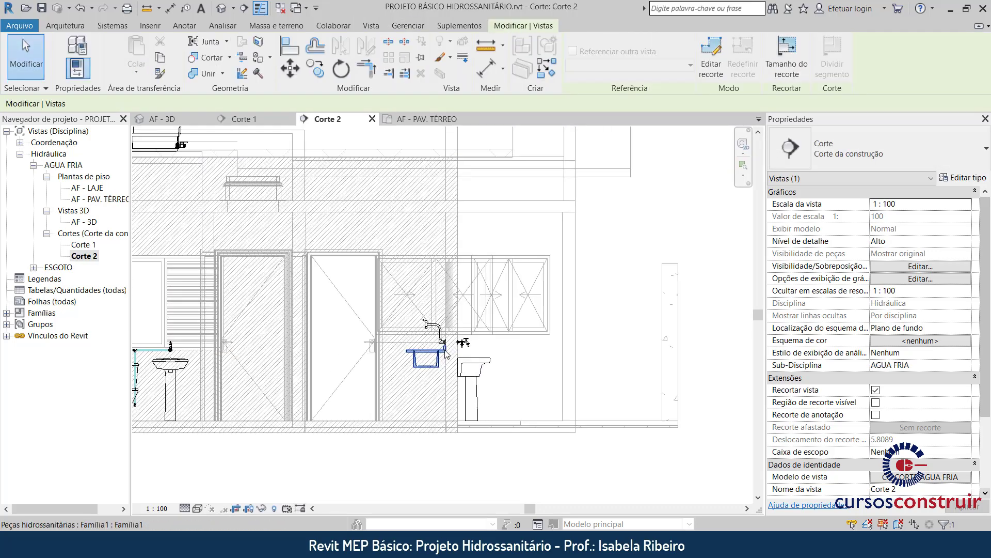
middle_drag(321, 233, 380, 295)
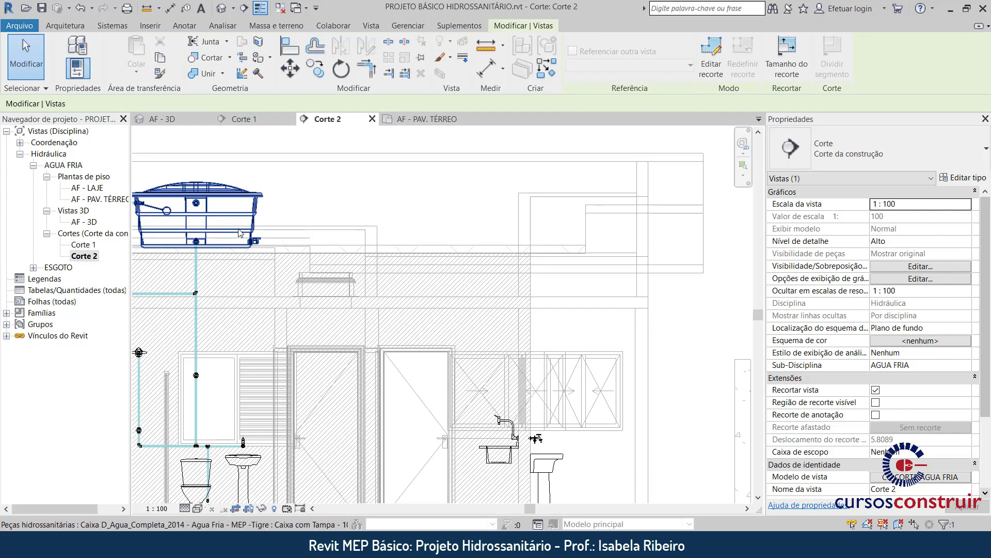
click(239, 233)
scroll(255, 242, up, 1)
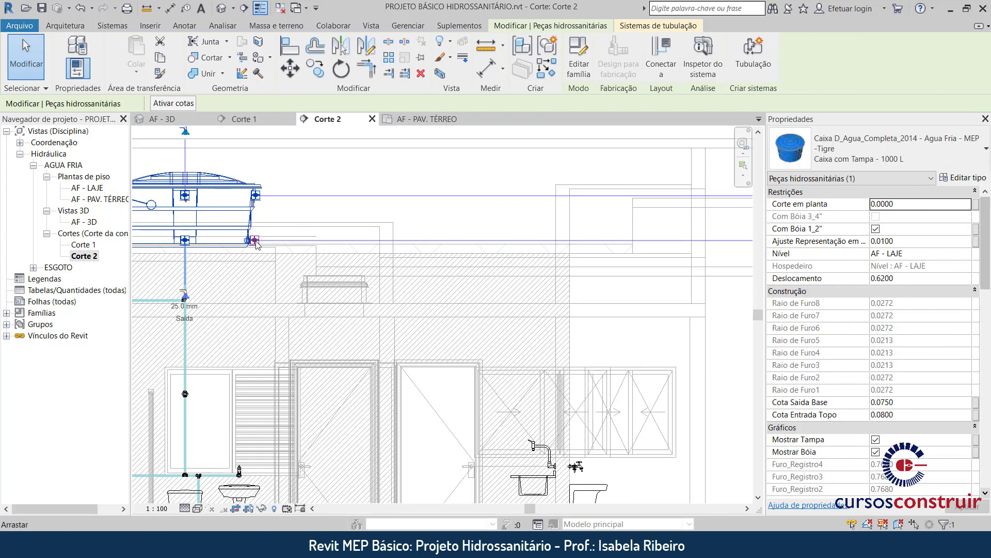
right_click(257, 242)
click(276, 241)
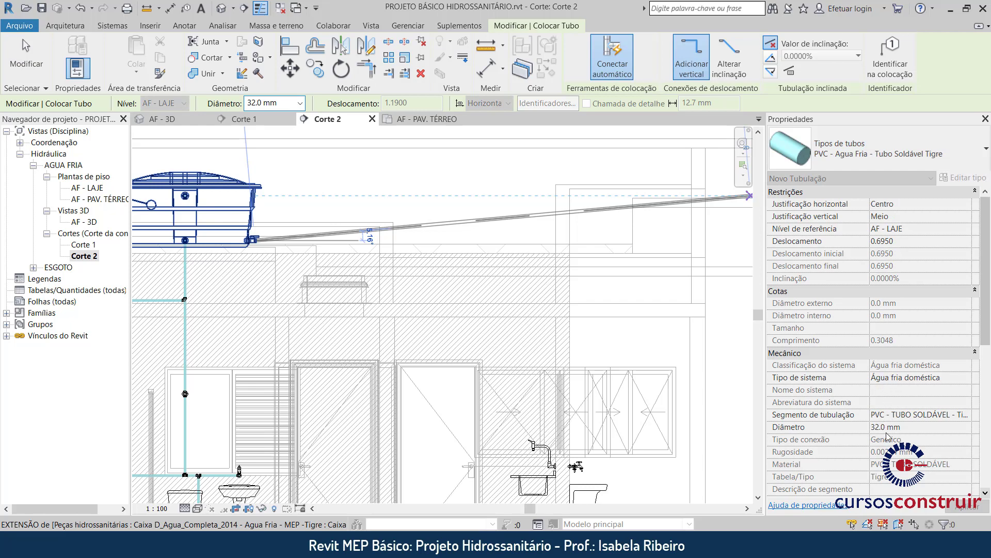
key(Escape)
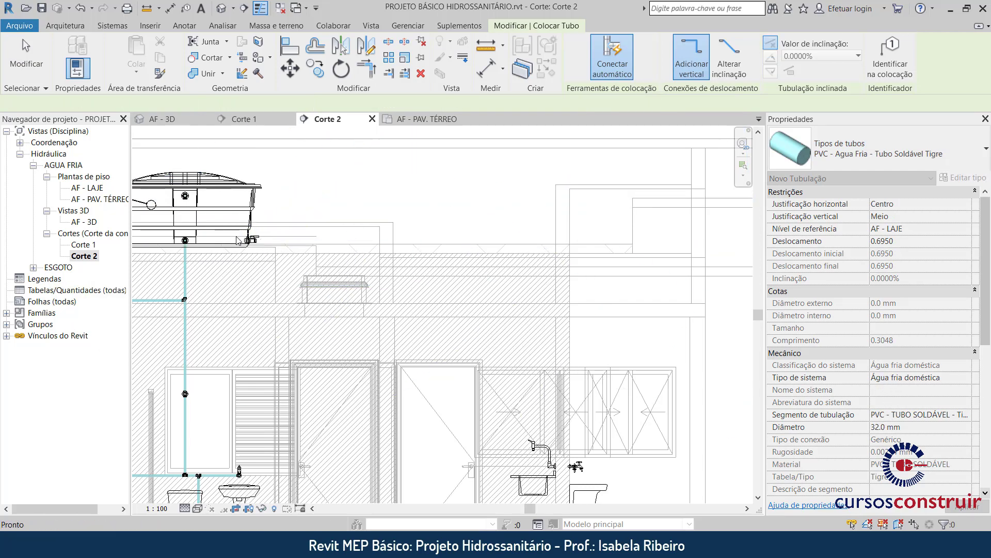
key(Escape)
Resize the tank's lower right-side connector from 32 mm to 25 mm.
click(250, 216)
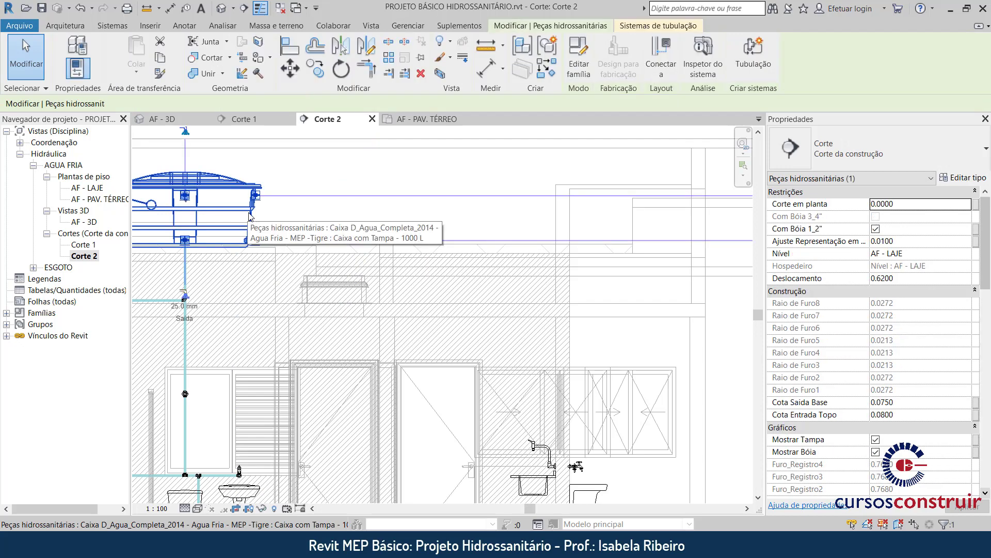
scroll(513, 254, down, 2)
scroll(506, 261, down, 2)
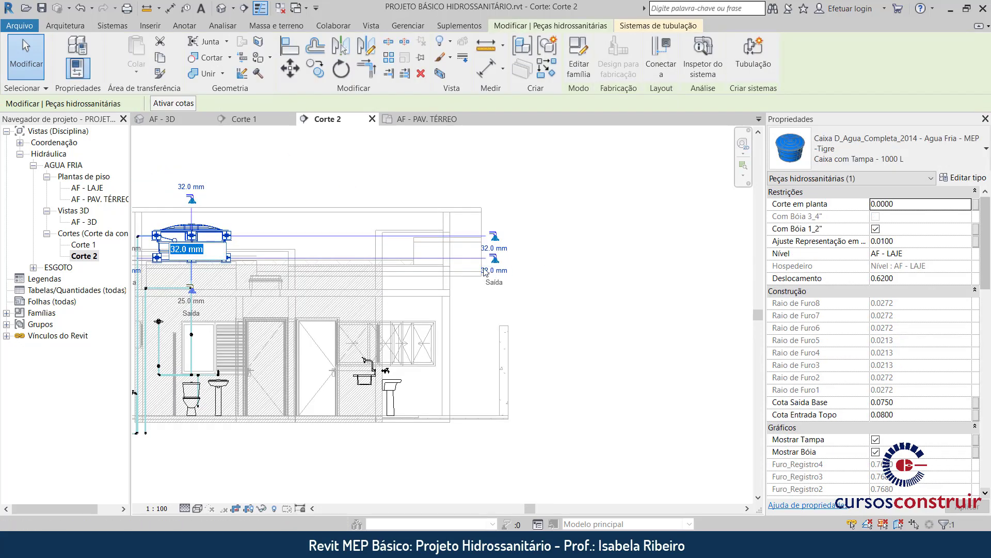
text(25)
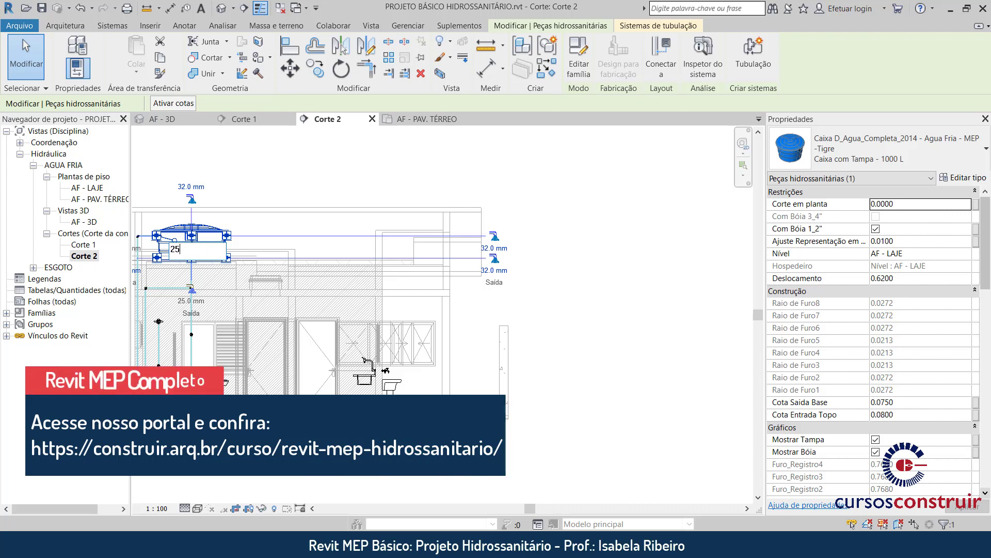
key(Return)
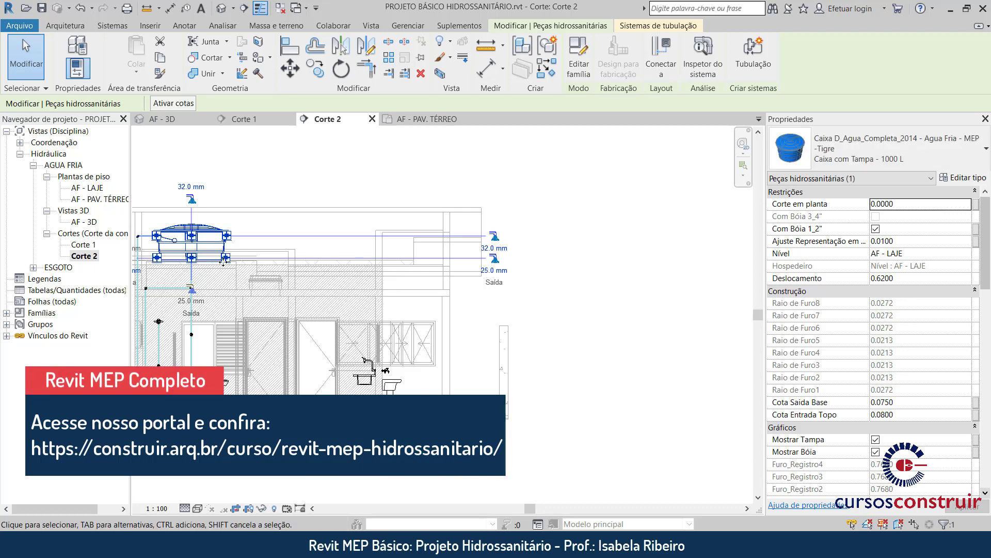
right_click(223, 261)
Draw a 25 mm pipe from the tank connector: short run right, drop to slab, run right.
click(259, 244)
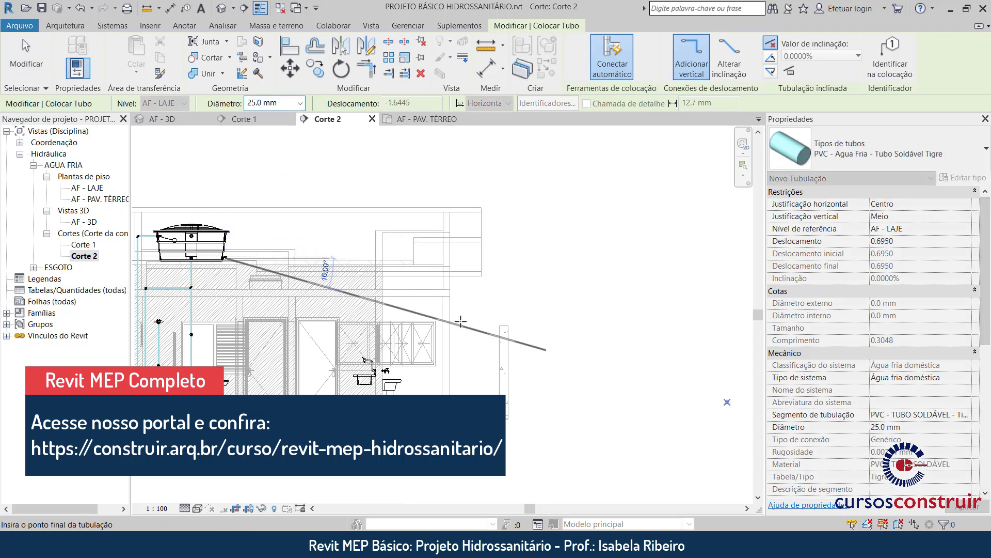
scroll(461, 322, up, 3)
scroll(413, 284, up, 3)
mouse_move(372, 242)
middle_down()
mouse_move(333, 212)
mouse_move(447, 167)
middle_up()
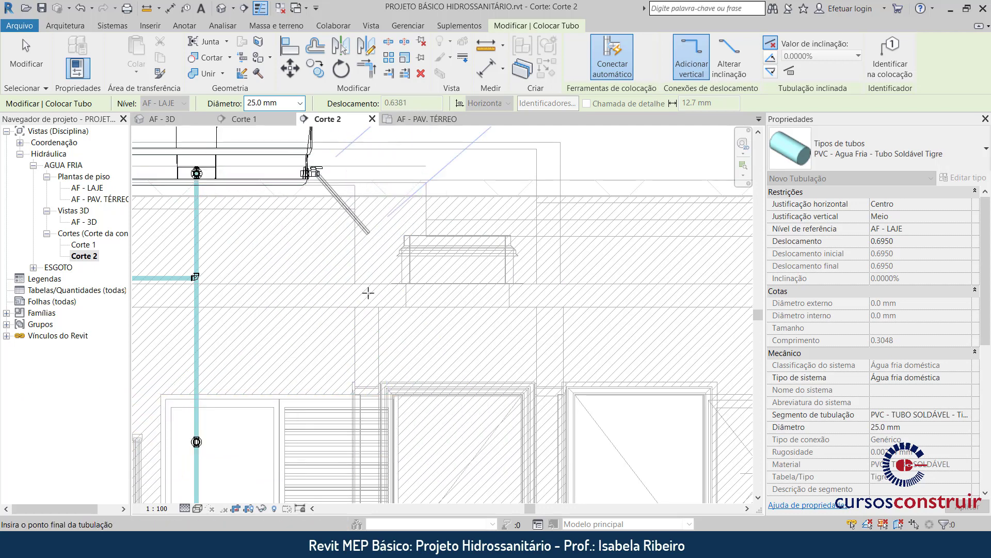
click(360, 172)
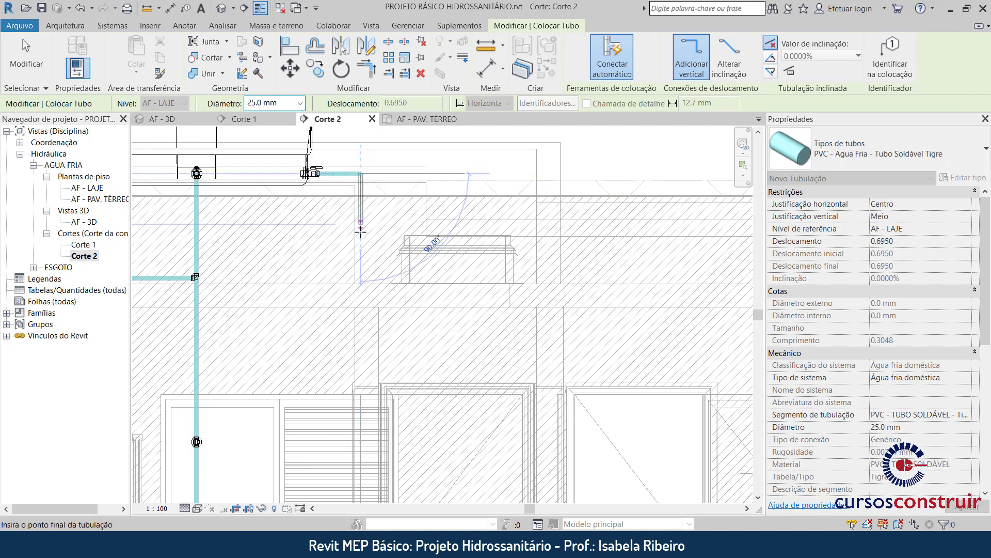
click(362, 279)
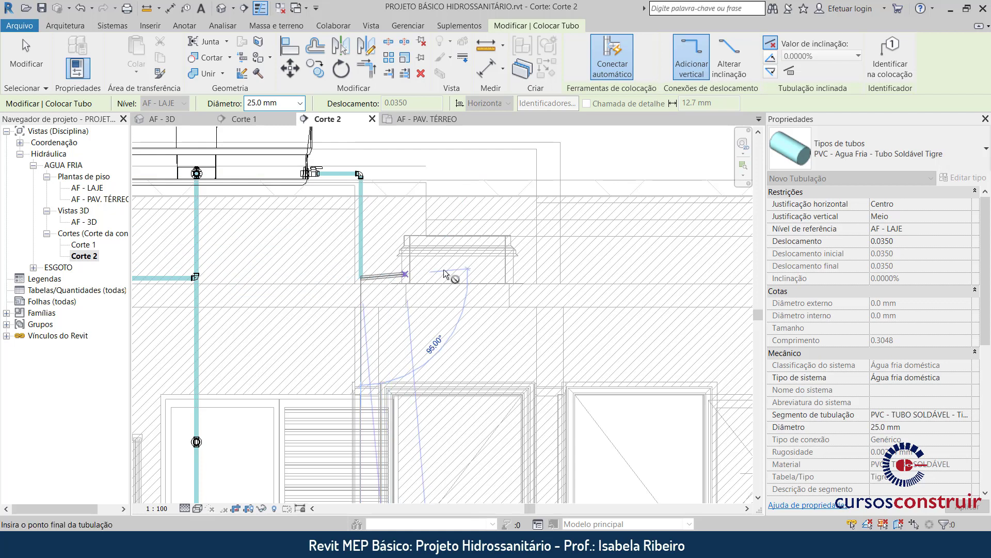
click(519, 278)
key(Escape)
key(Escape)
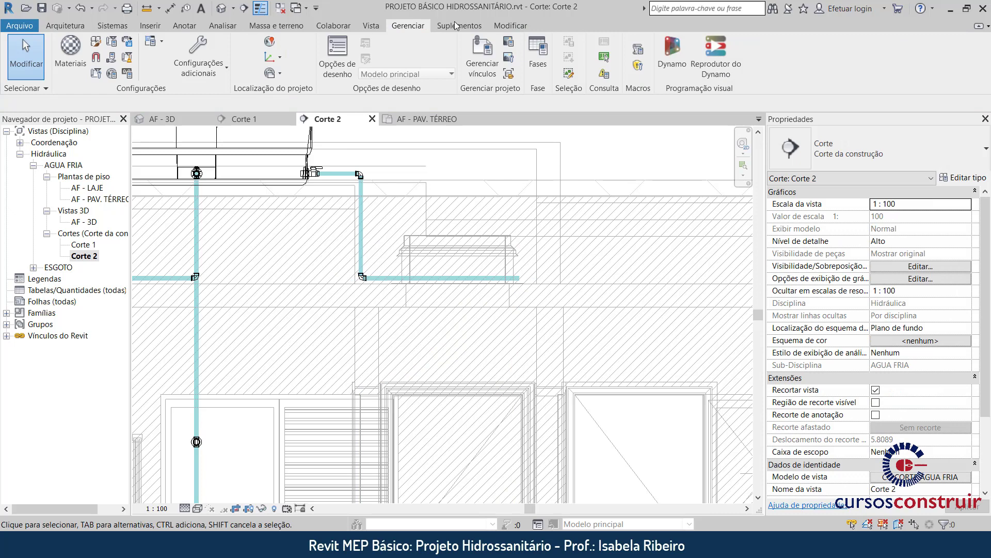
Place a 0.04 aligned dimension on the pipe near the tank.
click(519, 30)
click(485, 69)
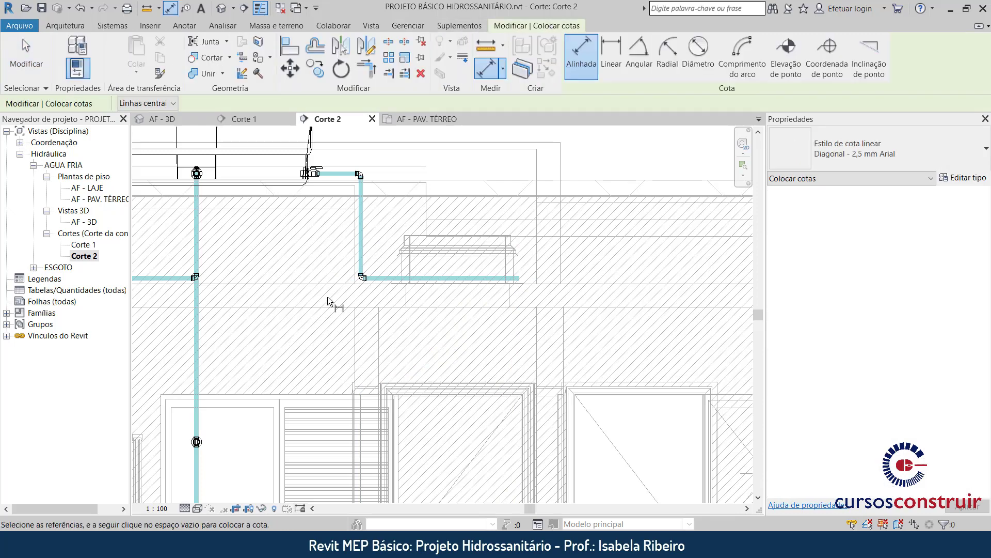
scroll(330, 298, up, 2)
click(385, 218)
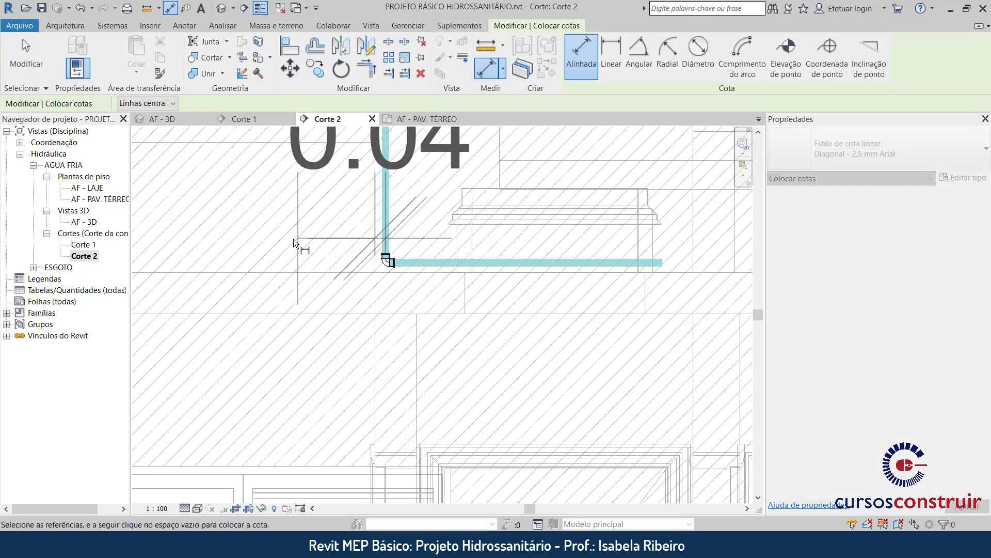
click(297, 243)
key(Escape)
key(Escape)
Shift the vertical pipe left by editing its temporary distance dimension.
scroll(352, 352, down, 3)
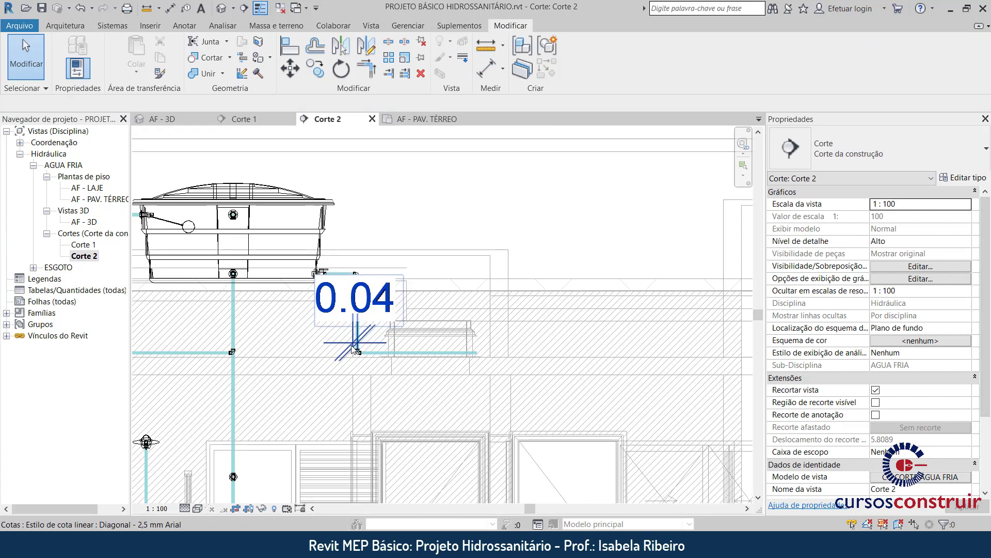
scroll(356, 347, up, 4)
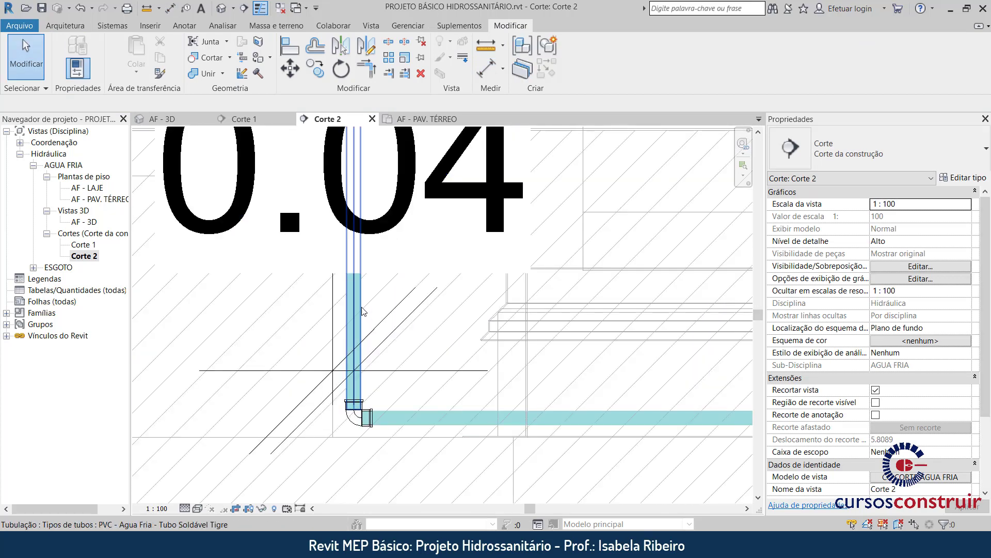
scroll(364, 311, down, 3)
click(355, 310)
click(337, 283)
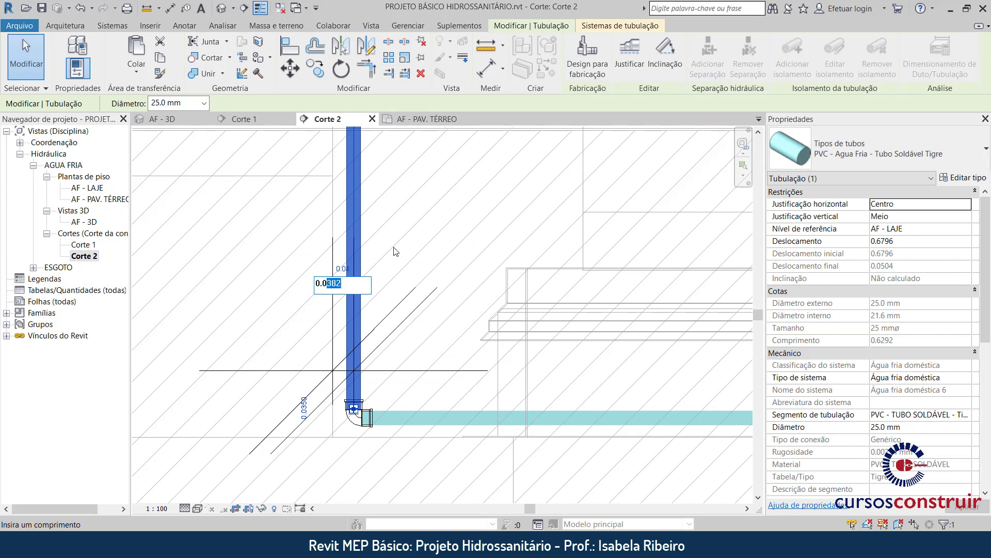
key(Return)
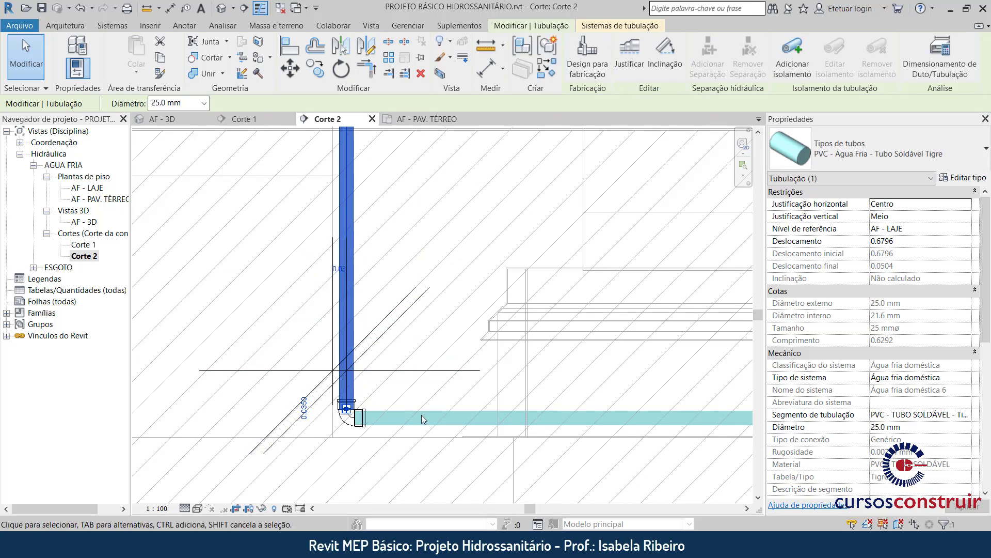
click(412, 372)
key(Escape)
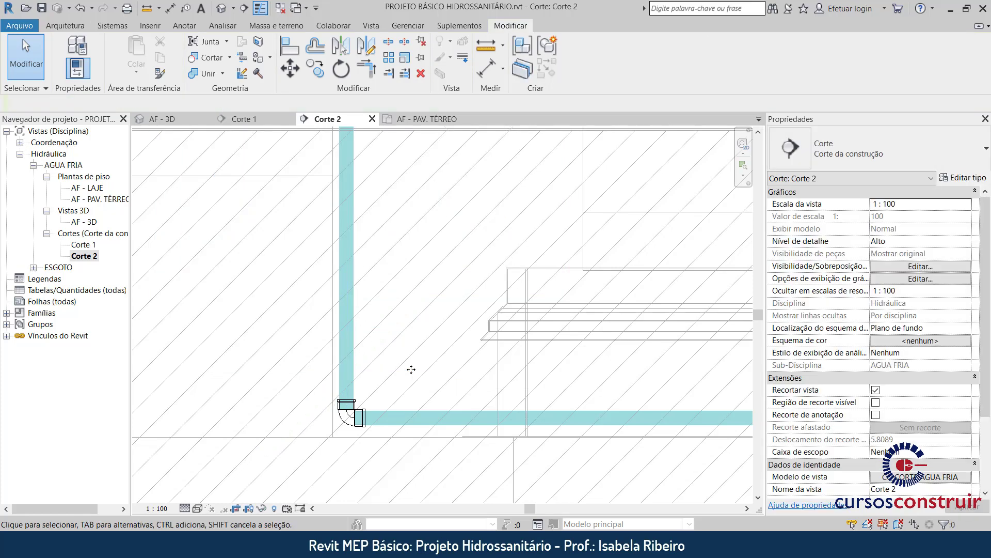
Lower the horizontal pipe's offset from 0.0350 to 0.025.
click(491, 68)
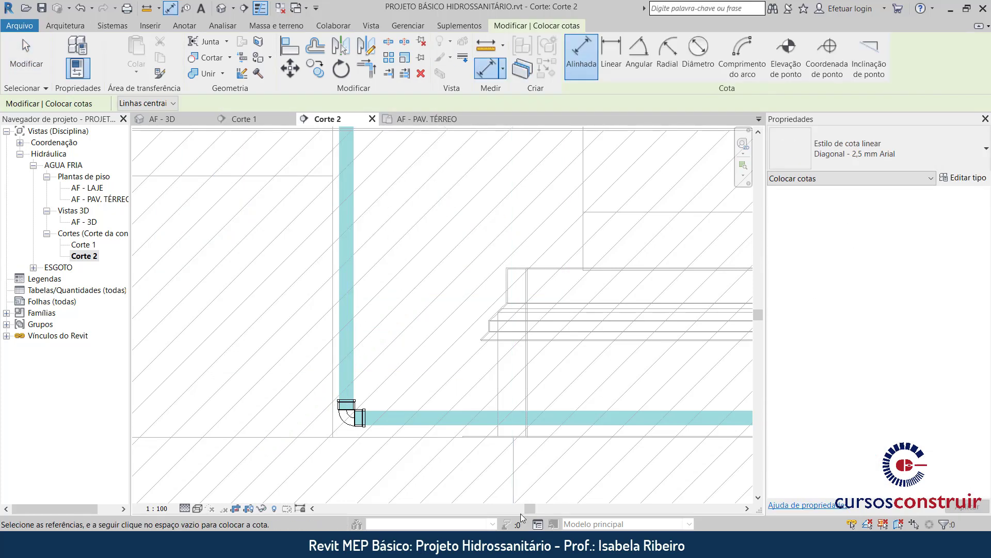
click(414, 436)
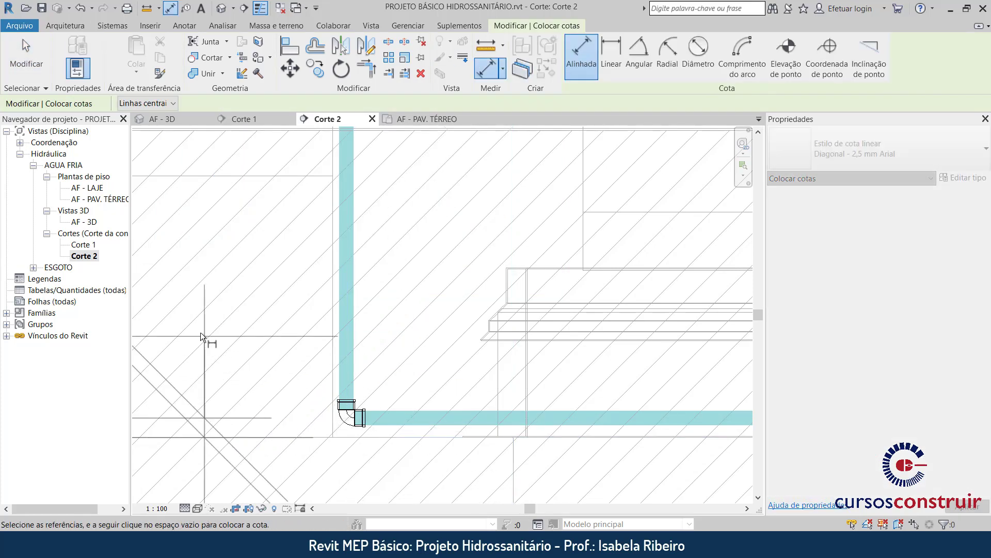
key(Escape)
key(Escape)
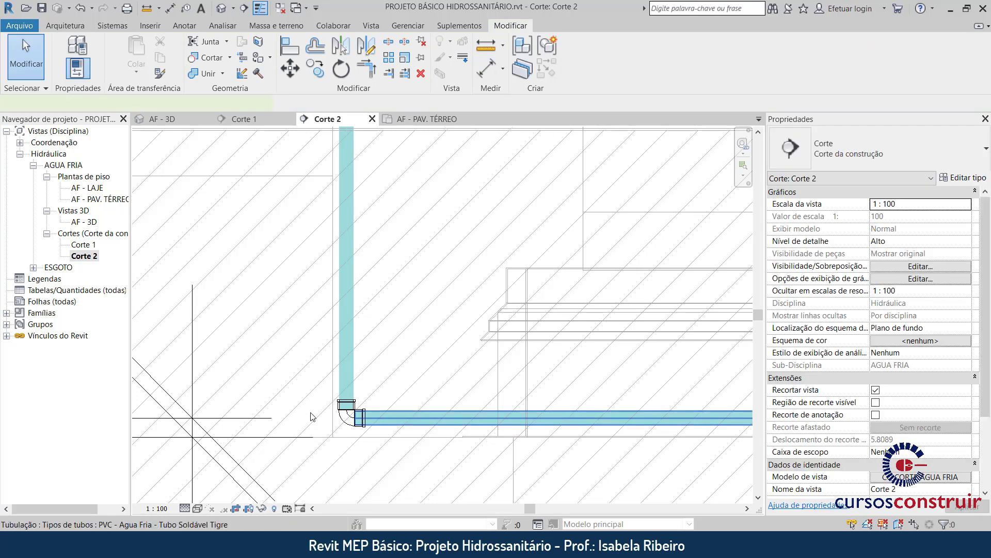
click(361, 418)
middle_drag(362, 417, 704, 324)
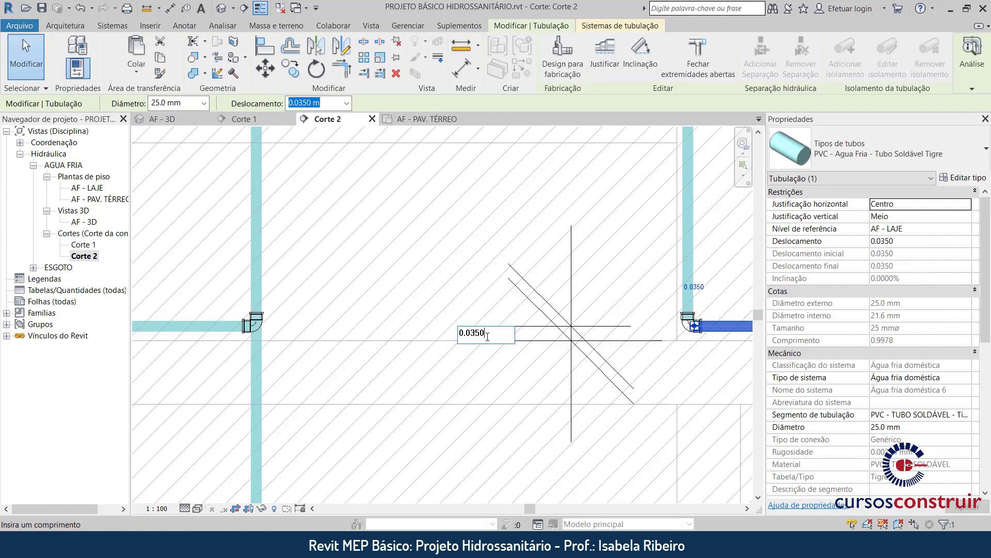
text(25)
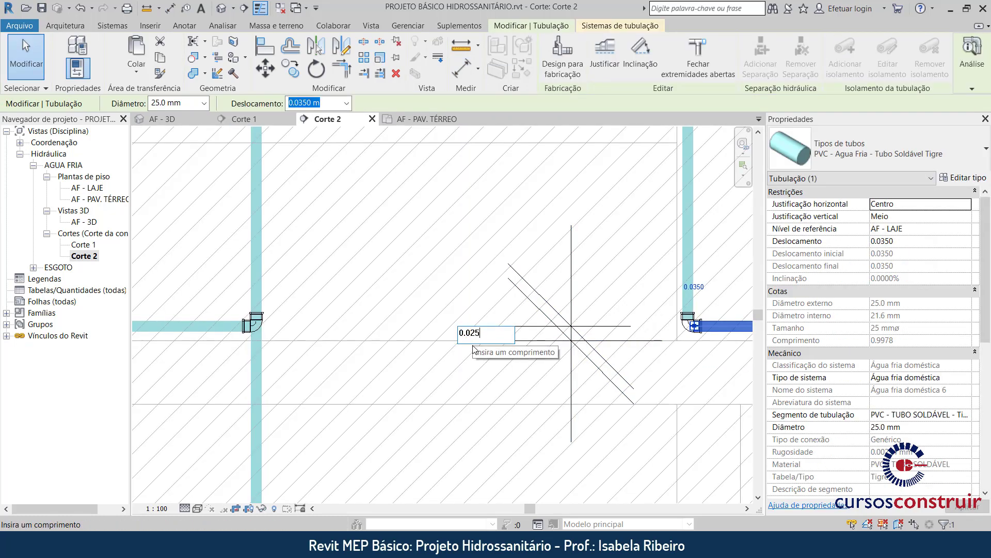
key(Return)
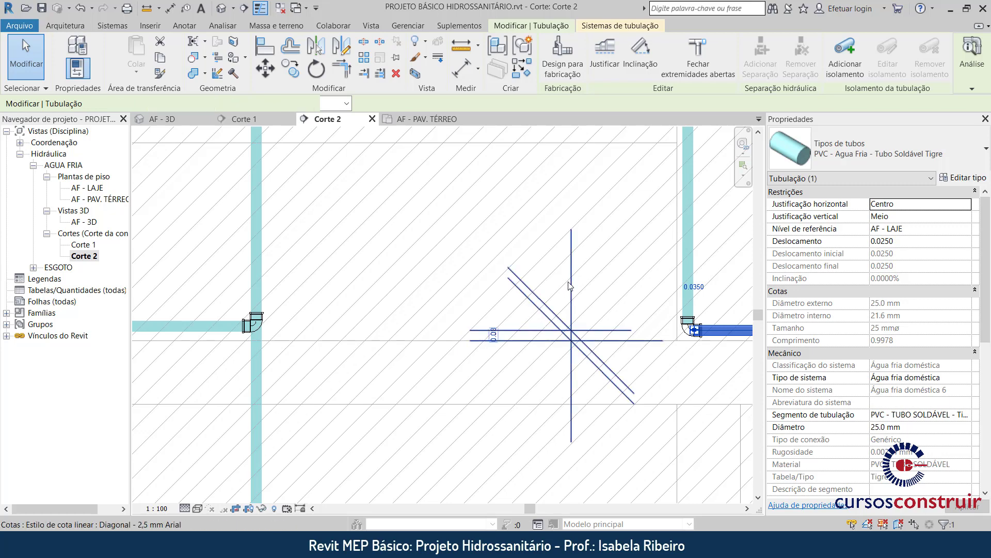
Delete the leftover helper dimension and center the section on the tank and pipes.
click(566, 284)
key(Delete)
middle_drag(572, 281, 662, 289)
scroll(325, 362, down, 3)
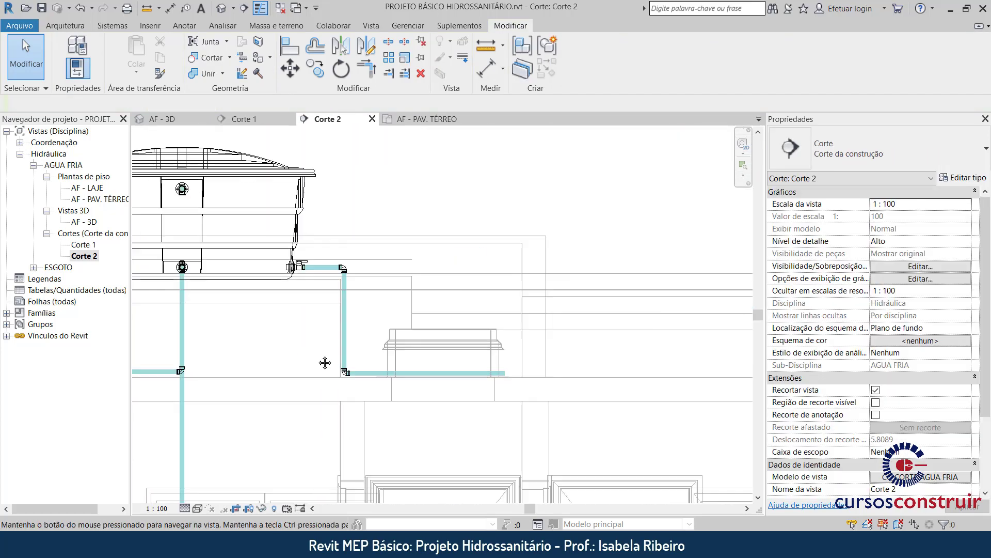
middle_drag(325, 361, 354, 361)
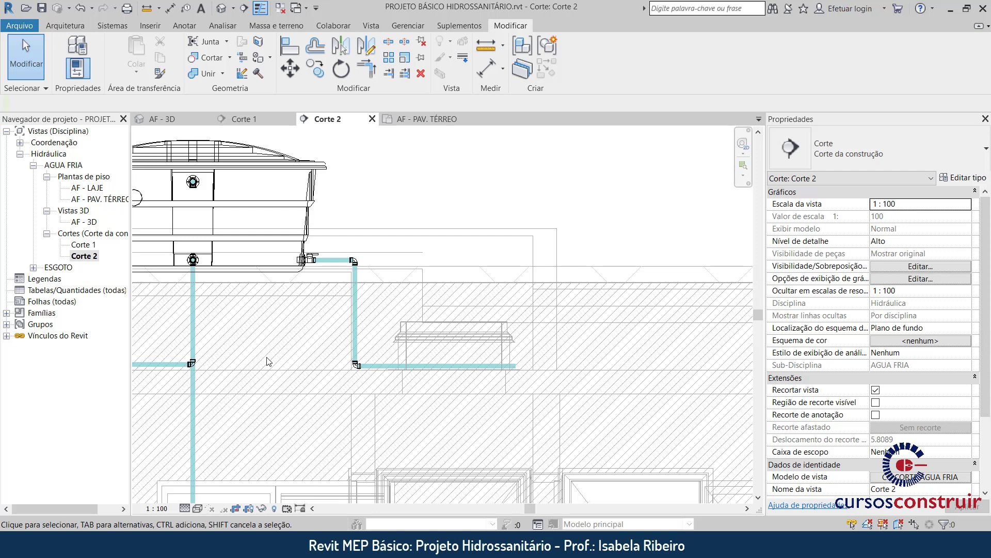
Open AF - LAJE, zoom to the rooftop tank, and set the plan to Wireframe.
double_click(87, 189)
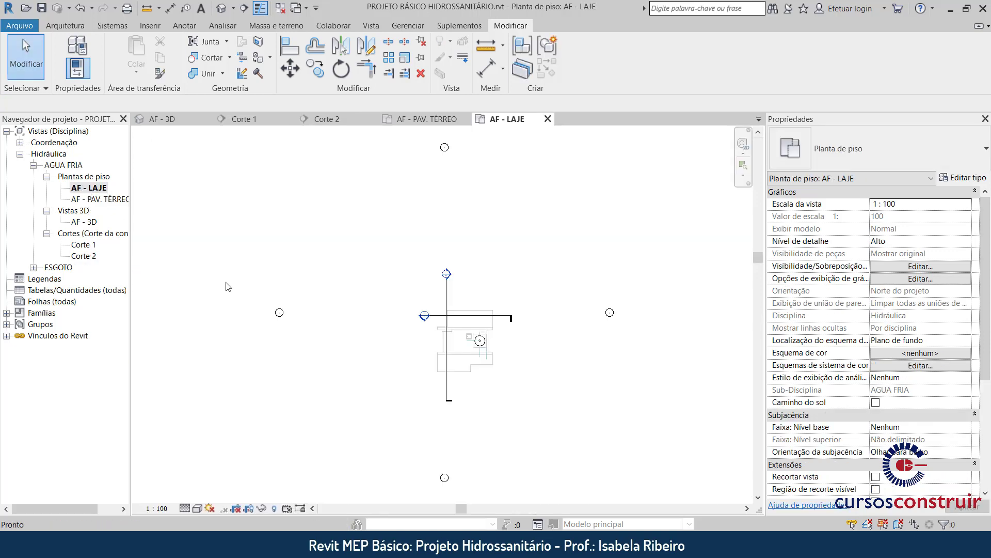
scroll(480, 342, up, 3)
scroll(486, 331, up, 3)
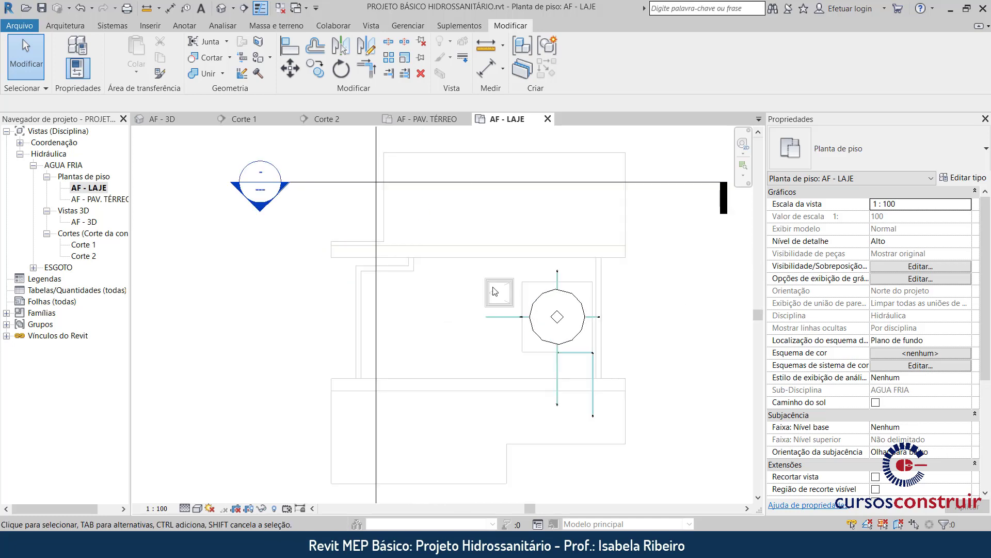
scroll(491, 315, up, 3)
middle_drag(493, 309, 433, 390)
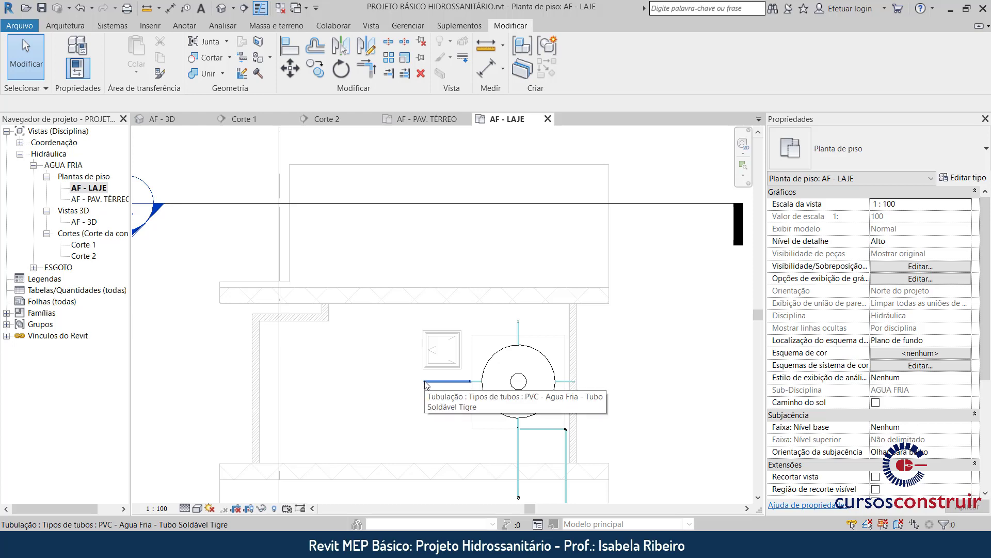
click(198, 508)
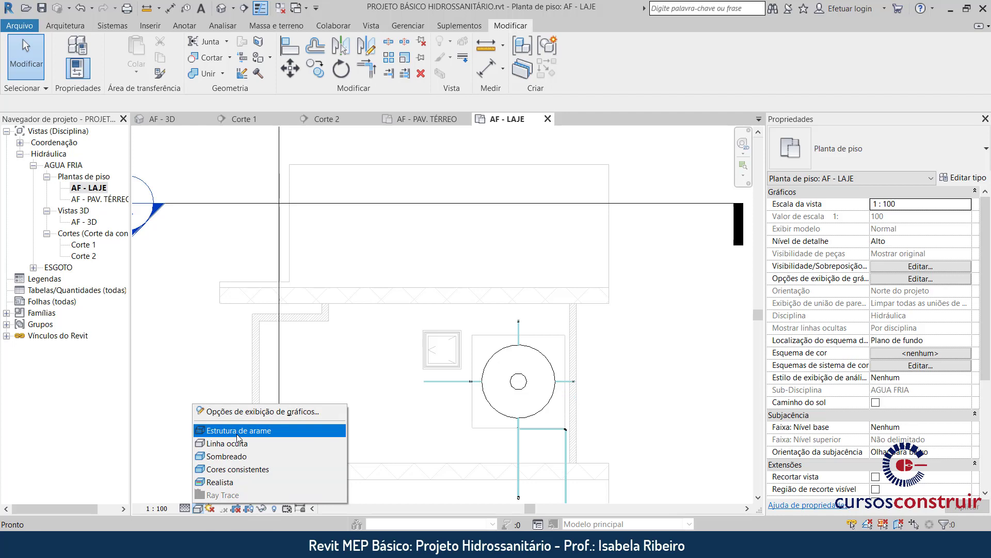
click(237, 433)
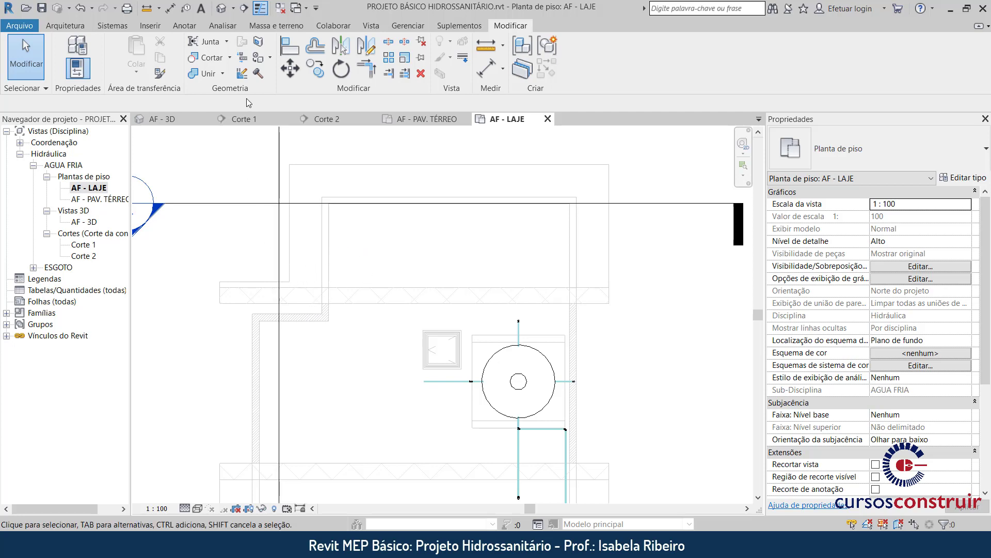
Draw a horizontal reference plane (RP) from the wall corner to the right.
key(r)
key(p)
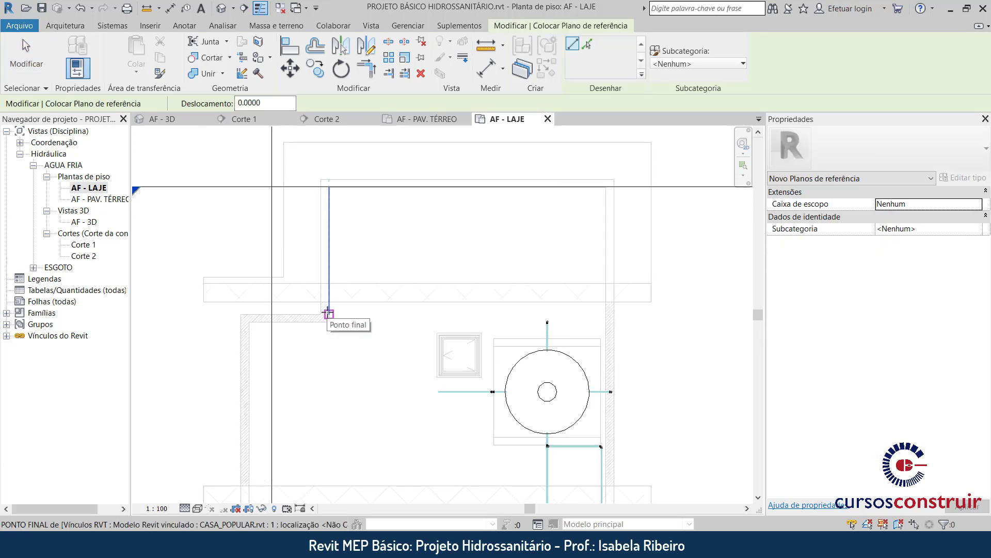
scroll(328, 310, up, 3)
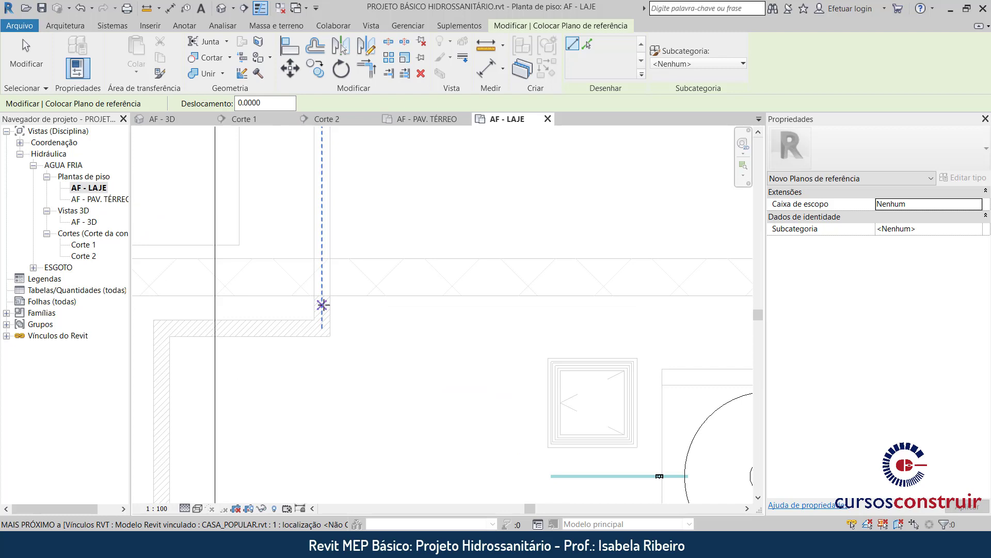
click(322, 305)
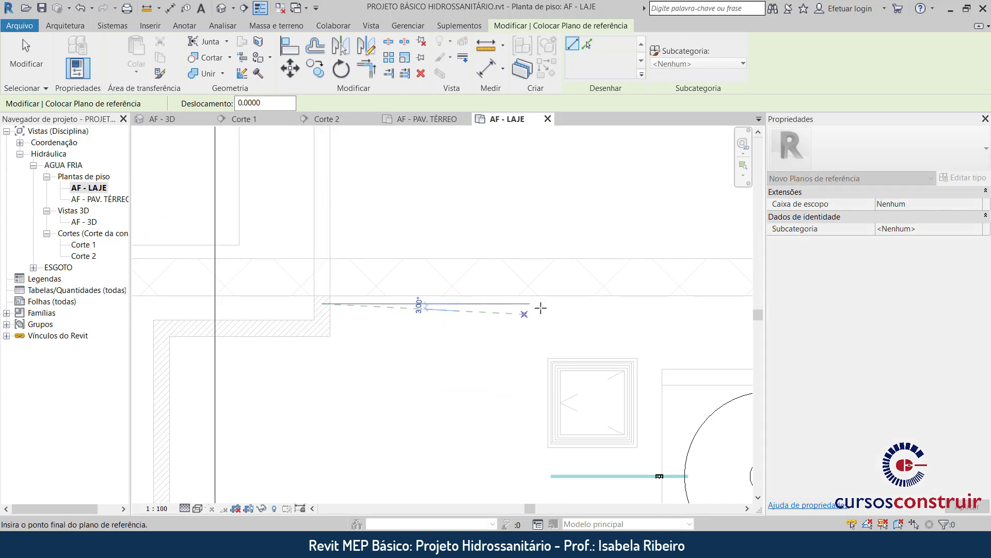
click(563, 304)
key(Escape)
key(Escape)
scroll(326, 316, up, 1)
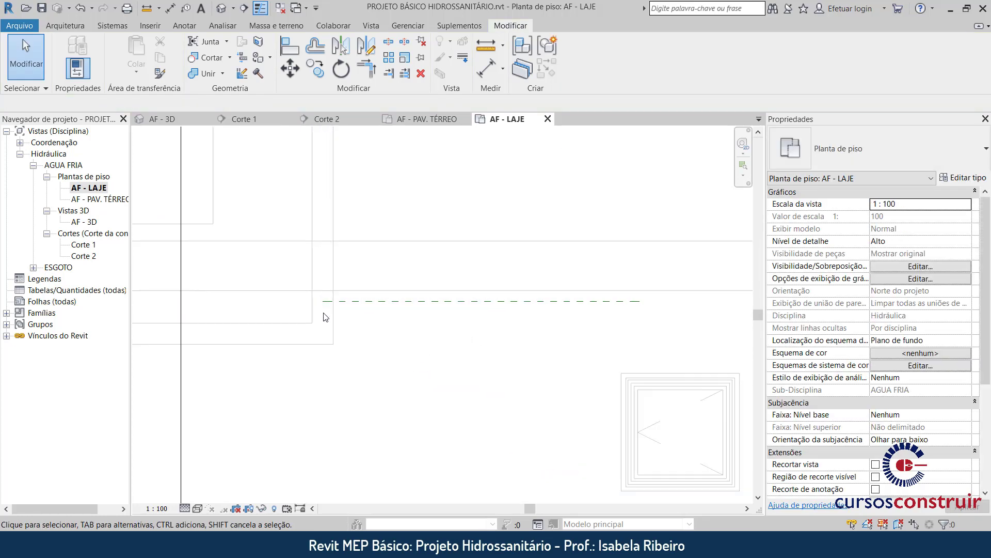
scroll(331, 309, down, 3)
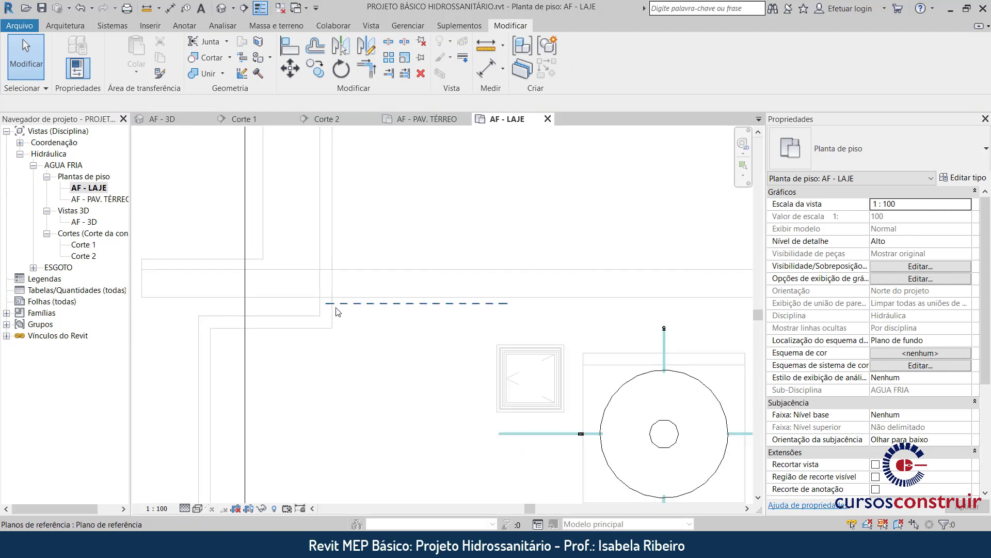
scroll(339, 334, up, 1)
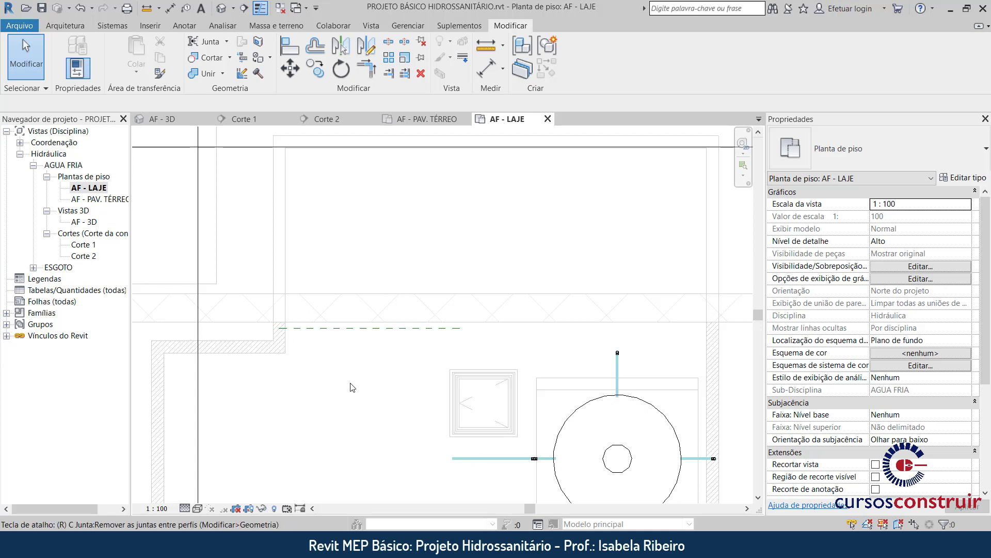
Draw a second reference plane at 45° downward from the first plane's left end.
key(r)
key(p)
click(279, 327)
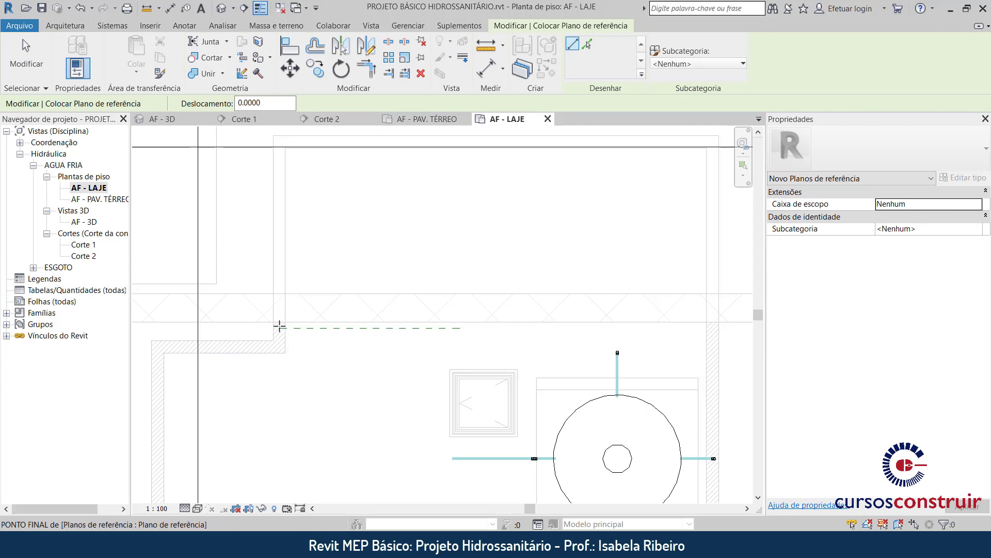
click(439, 486)
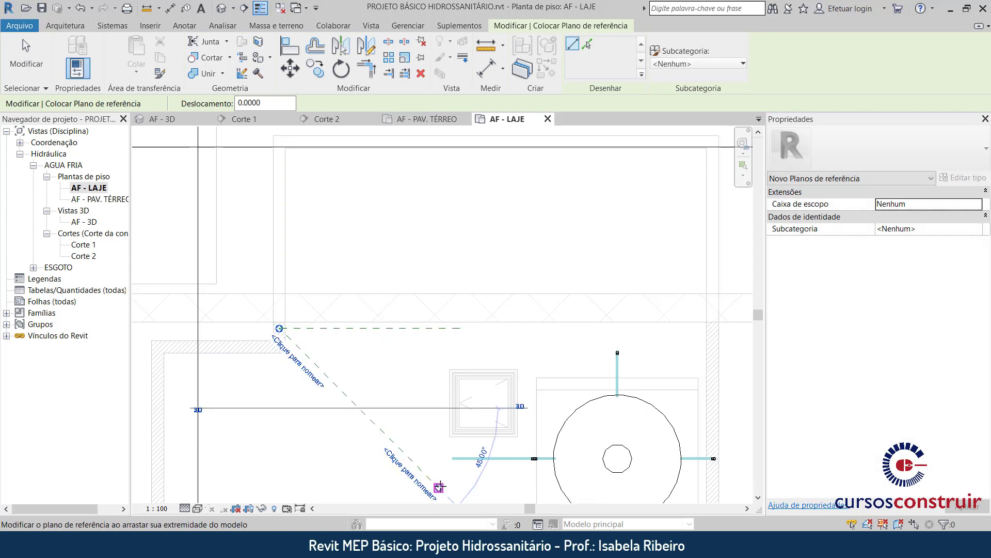
key(Escape)
key(Escape)
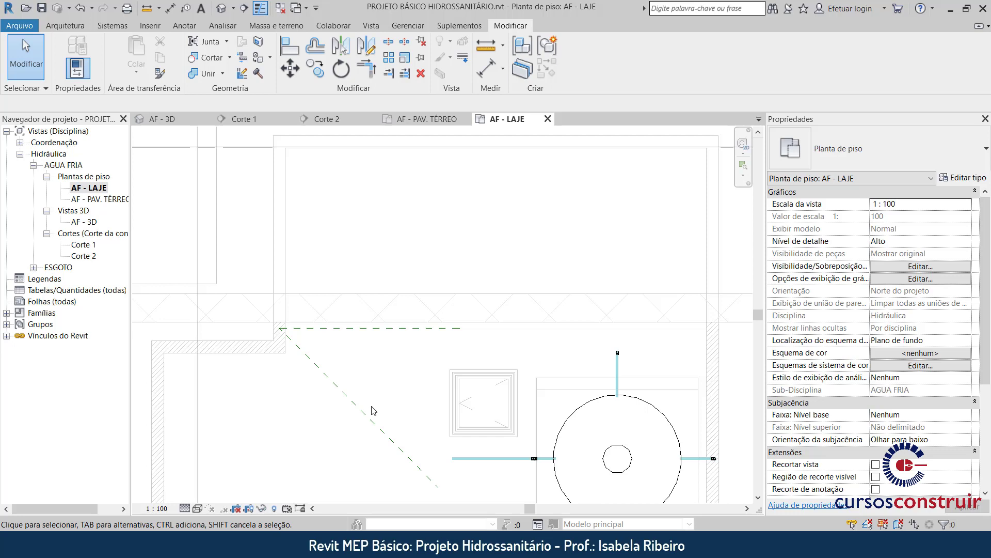
Extend the horizontal pipe to the diagonal plane and draw a 45° pipe to the wall corner.
click(454, 459)
drag(452, 459, 410, 459)
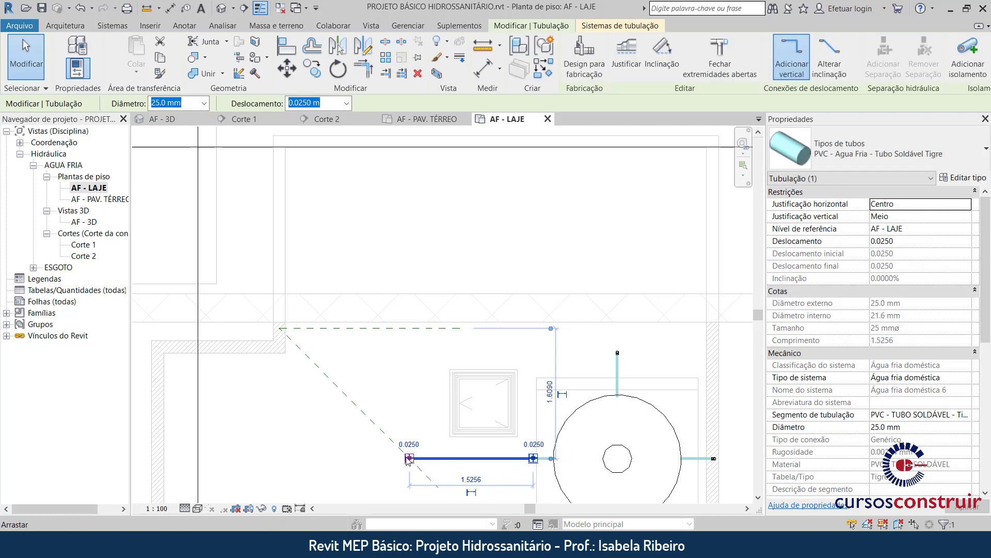
right_click(409, 458)
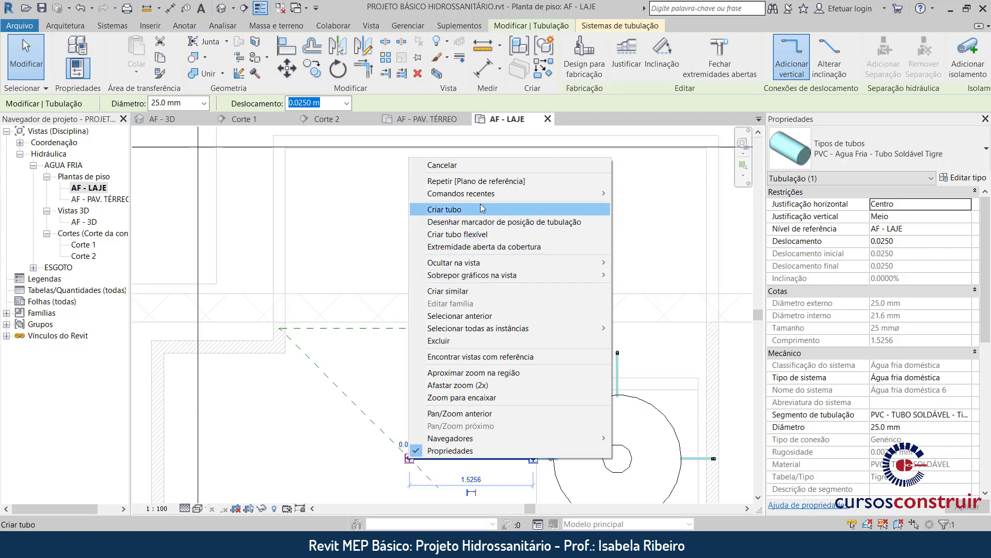
click(444, 209)
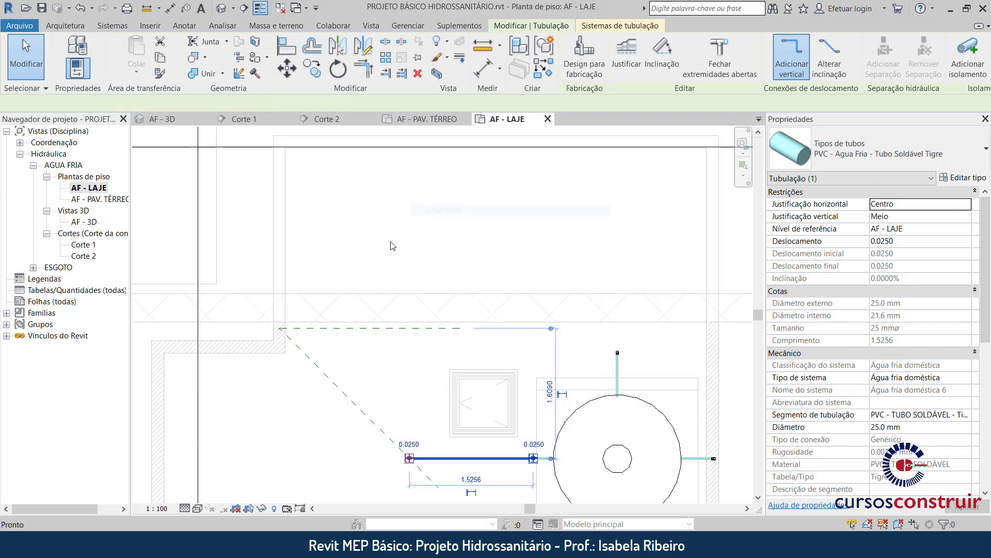
click(279, 328)
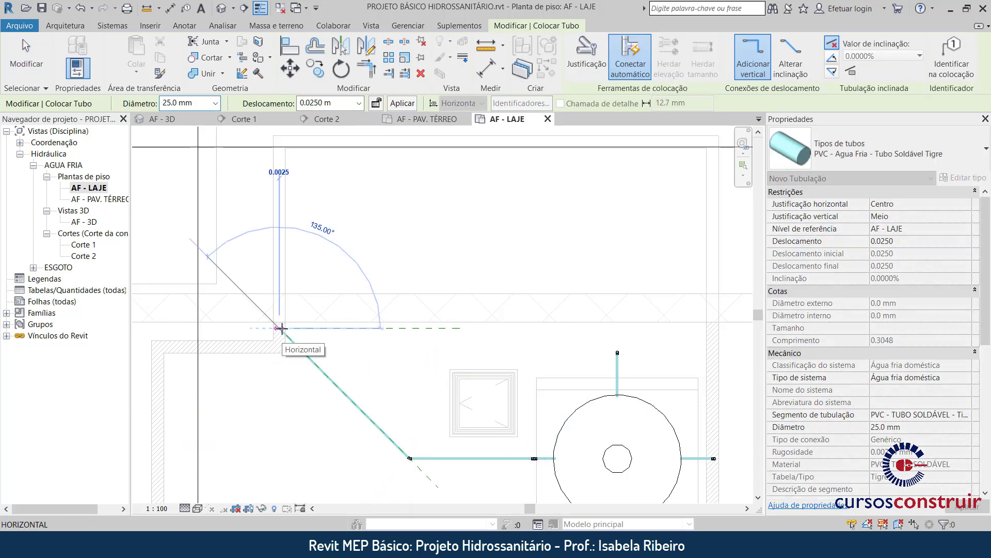
key(Escape)
key(Escape)
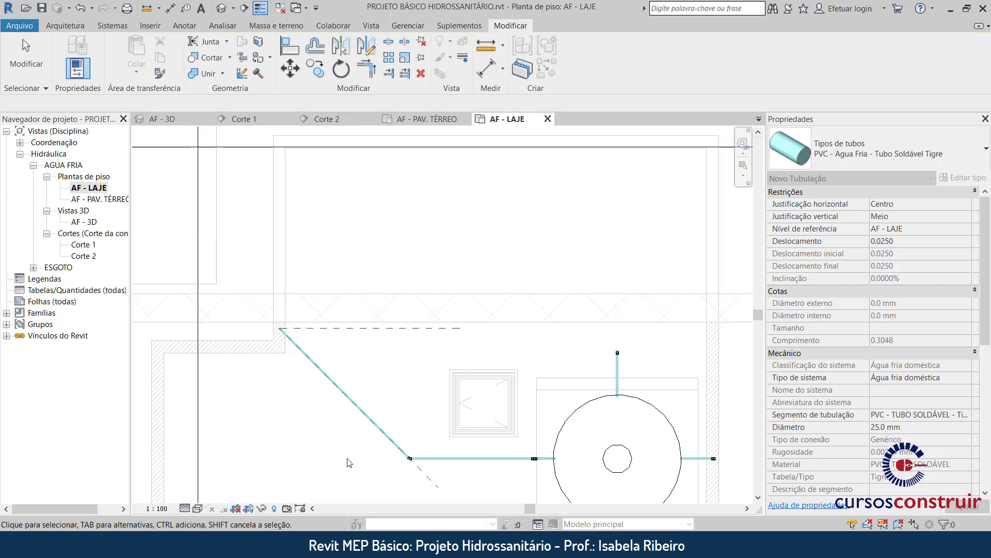
Delete the diagonal and horizontal reference planes.
click(425, 482)
key(Delete)
click(408, 331)
key(Delete)
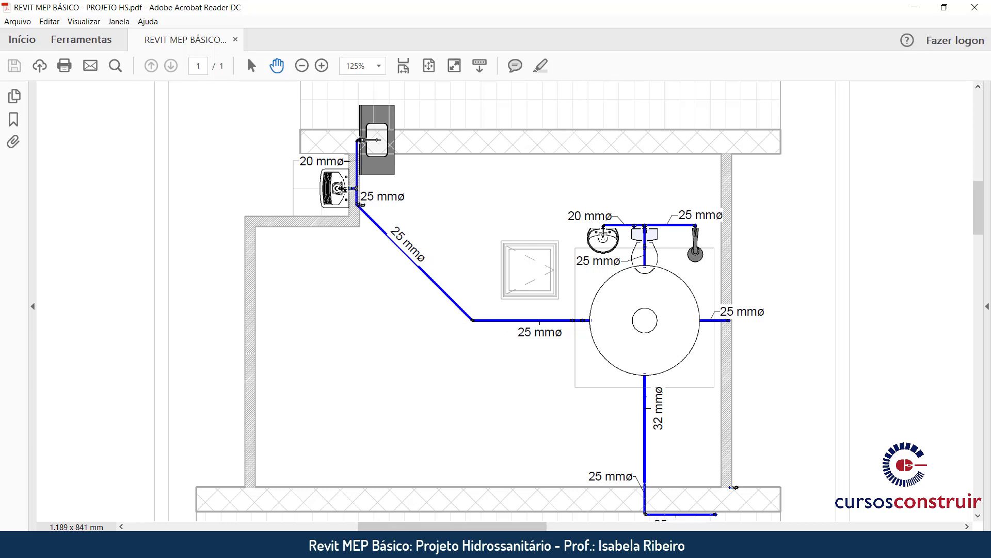
Check the PROJETO HS PDF's diagonal 25 mm pipe, then return to the Revit model.
key(alt+Tab)
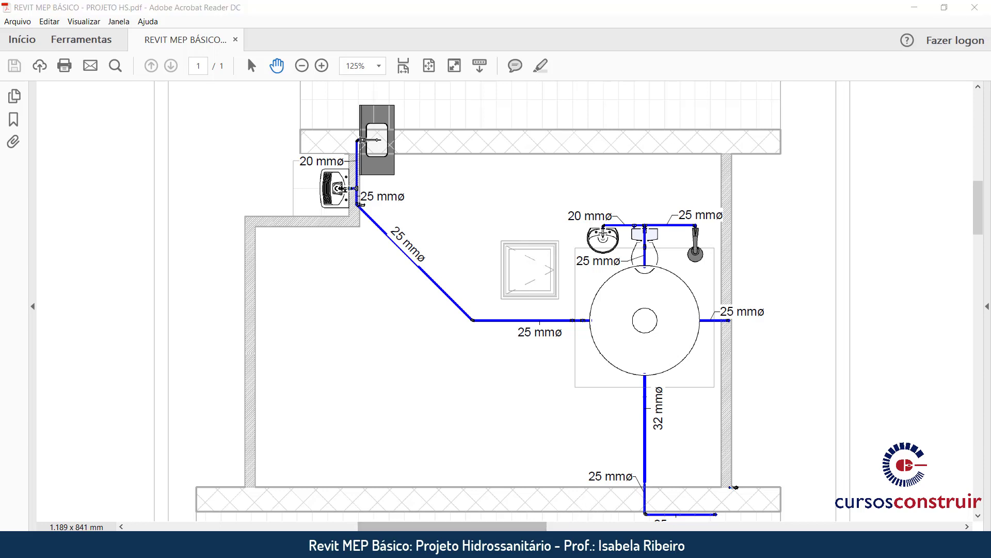
Nudge the diagonal 25 mm pipe up two steps so it measures 2.3815.
click(306, 364)
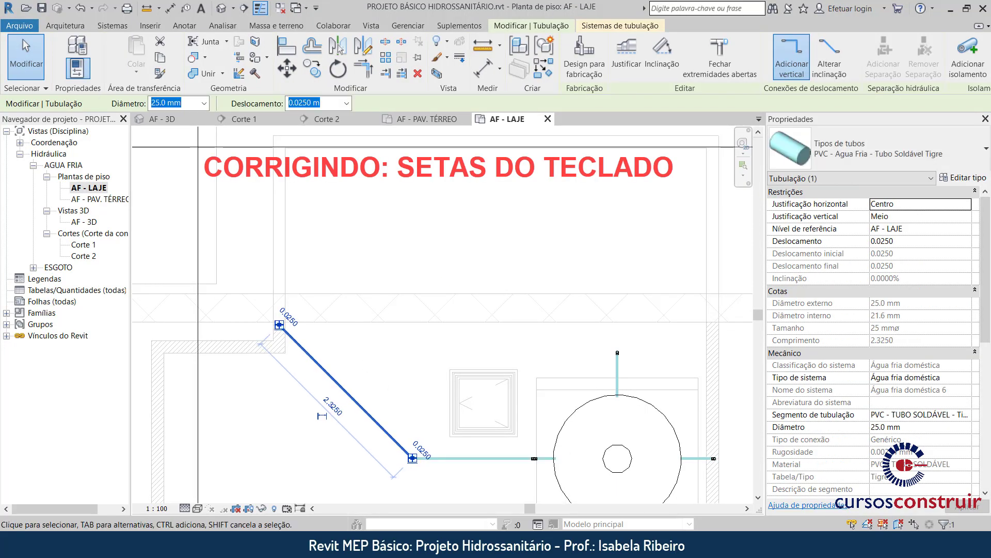
key(Up)
key(Up)
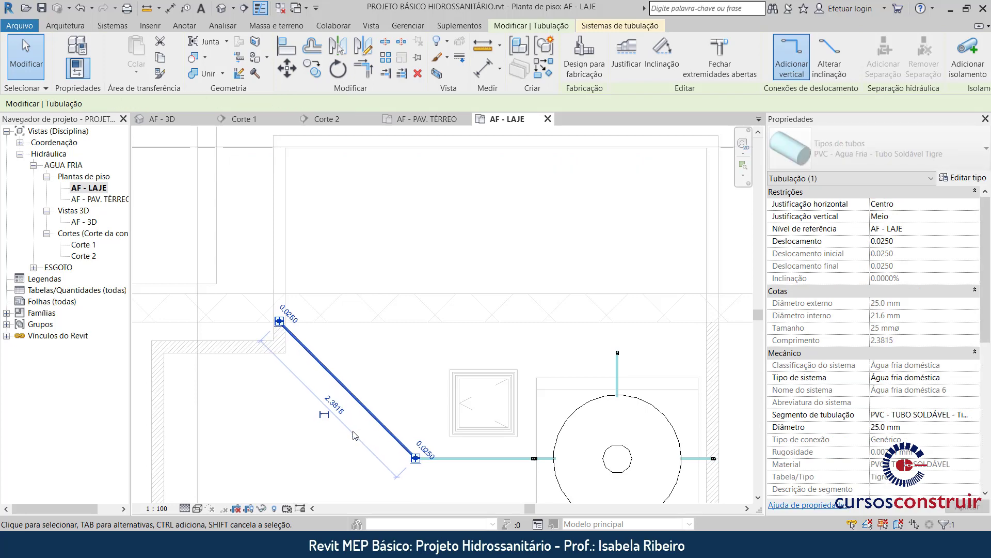
key(Up)
key(Escape)
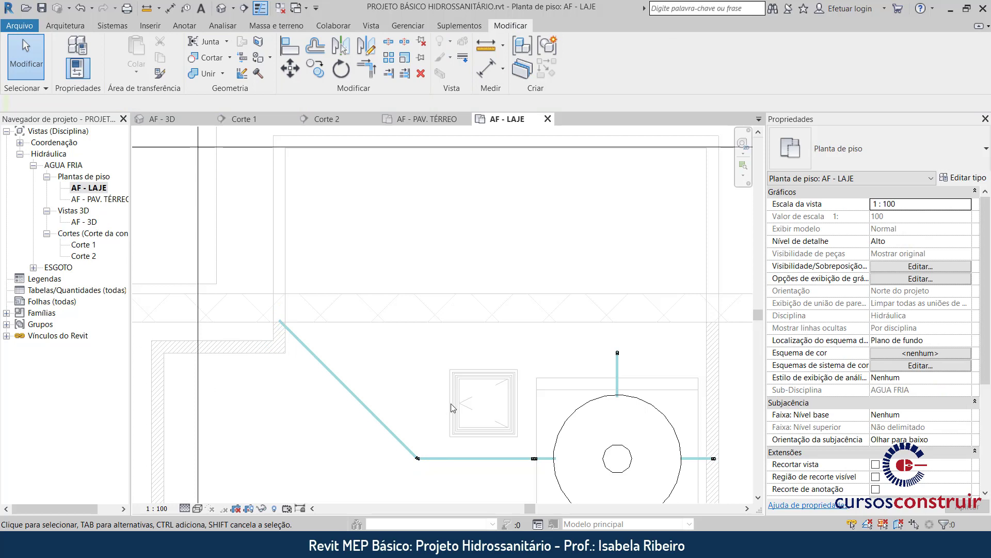
scroll(465, 382, down, 2)
scroll(320, 230, down, 3)
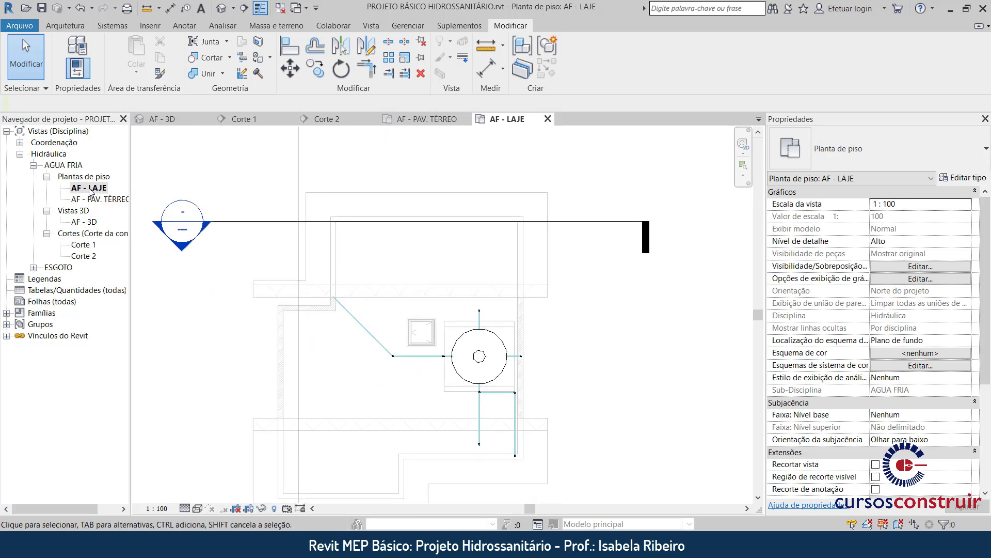
In Corte 1, draw a 25 mm vertical drop from the under-slab pipe toward the kitchen sink faucet.
double_click(83, 245)
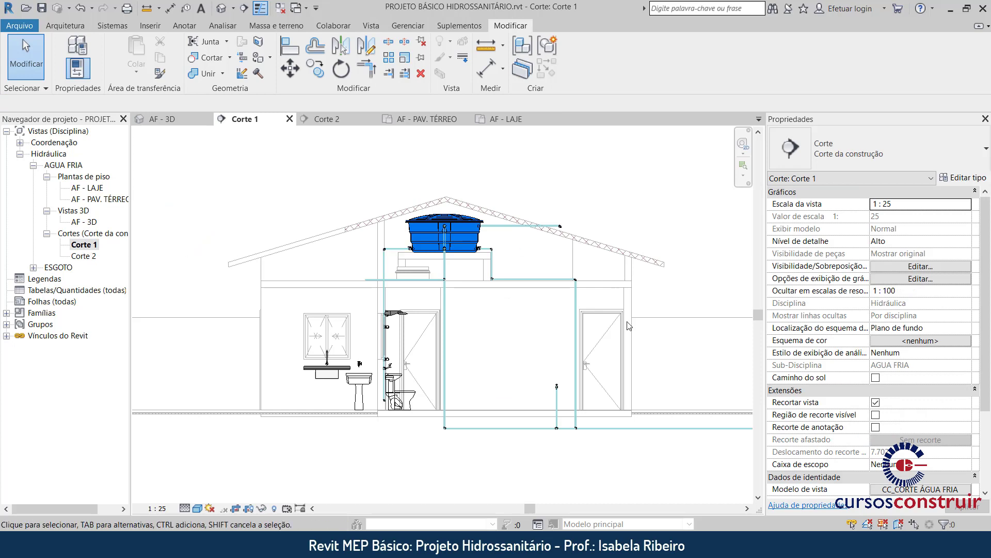
scroll(375, 288, up, 2)
scroll(372, 285, up, 2)
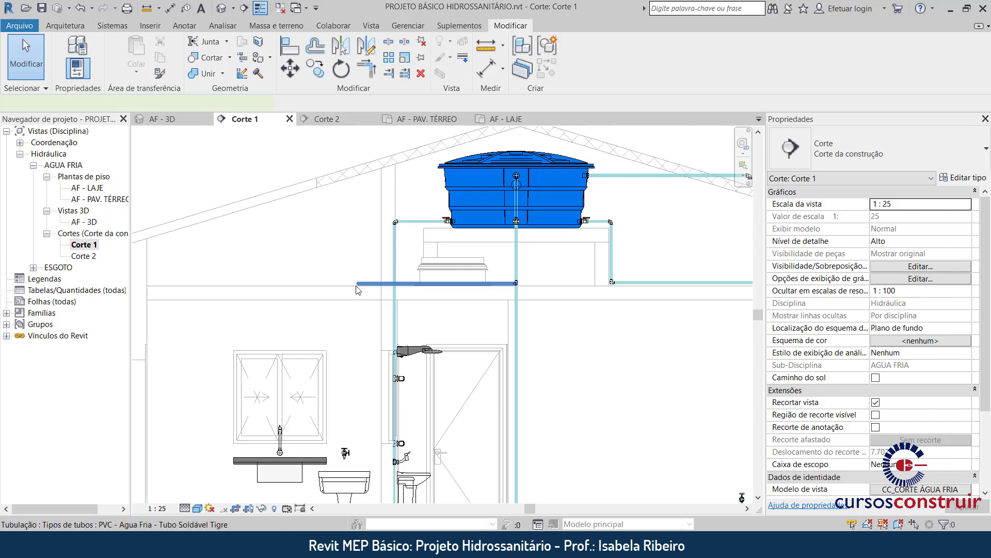
click(359, 289)
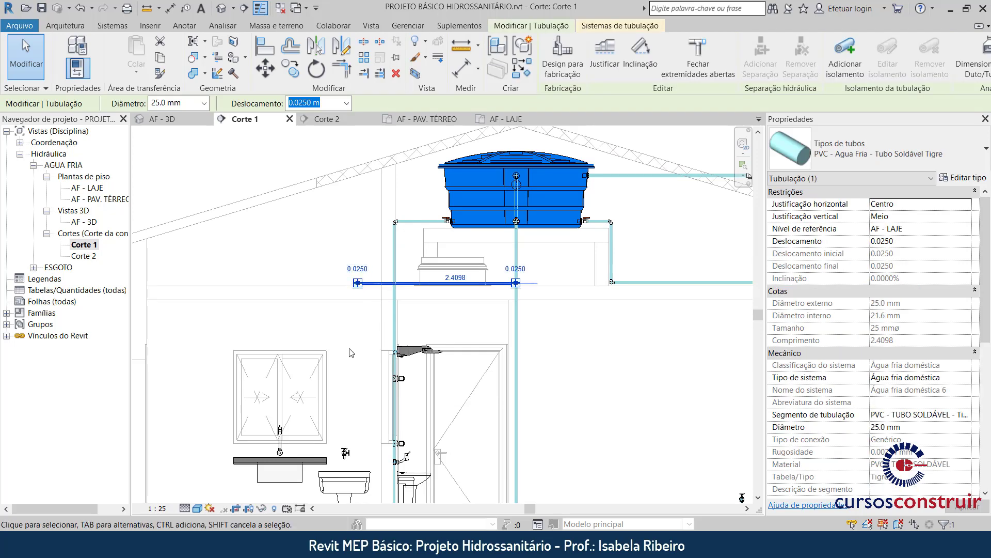
scroll(354, 310, up, 2)
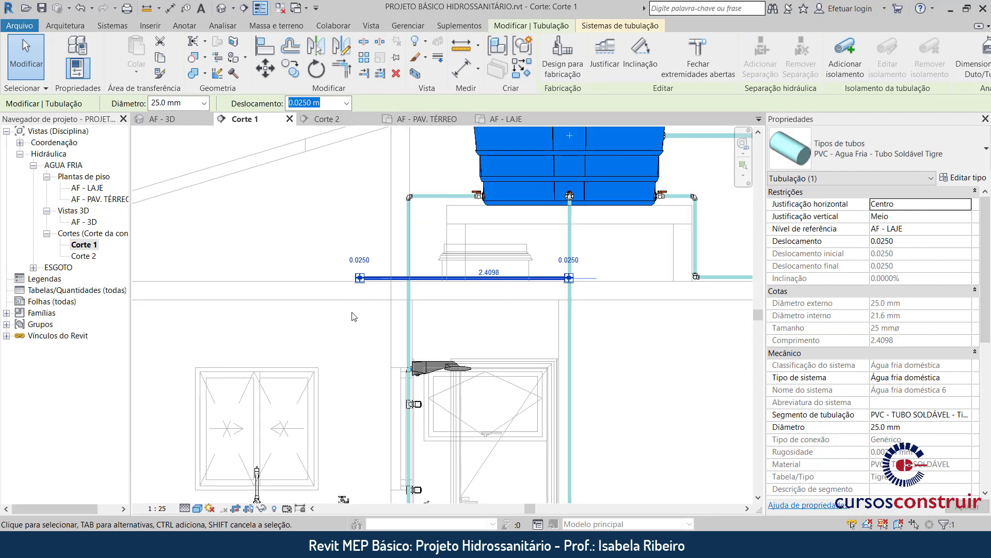
middle_drag(354, 312, 375, 207)
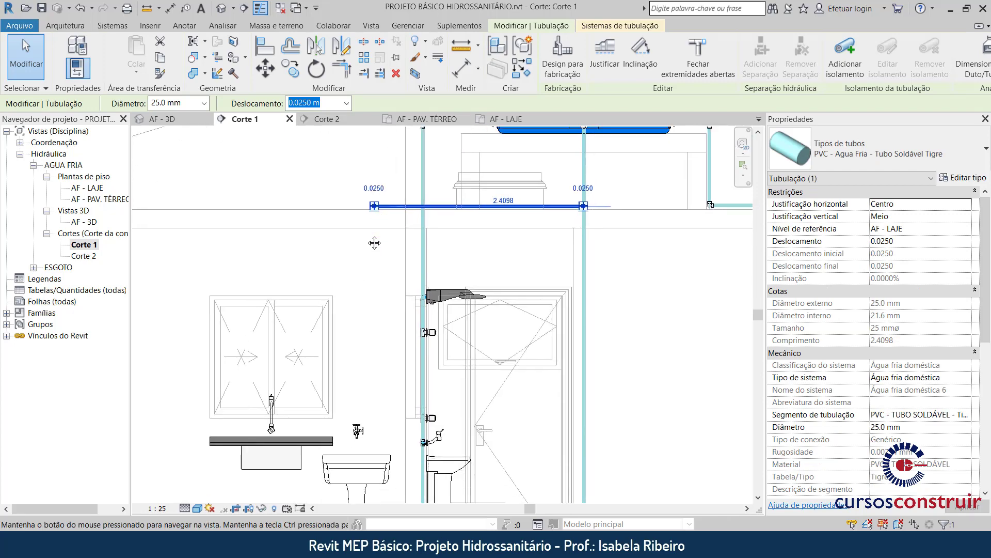
right_click(375, 207)
click(395, 255)
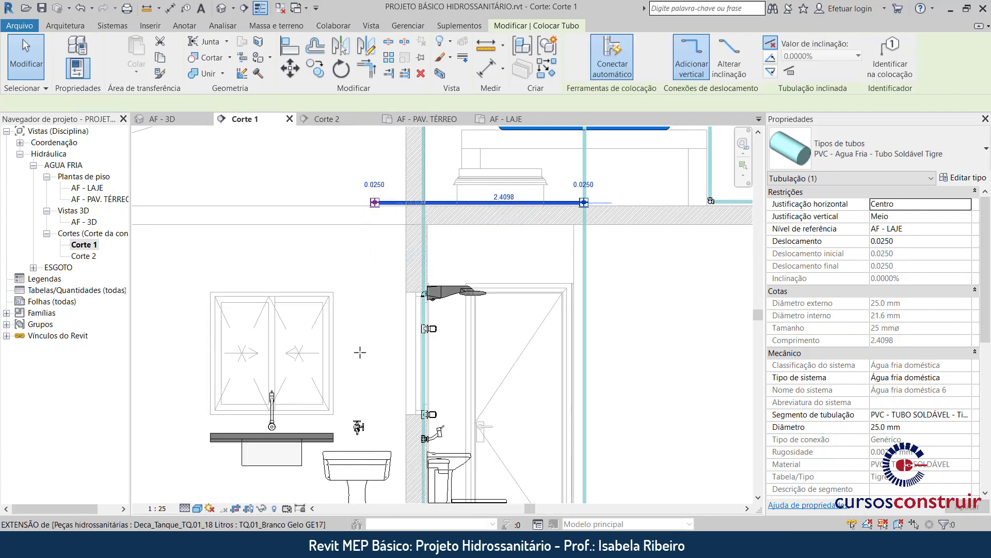
click(376, 406)
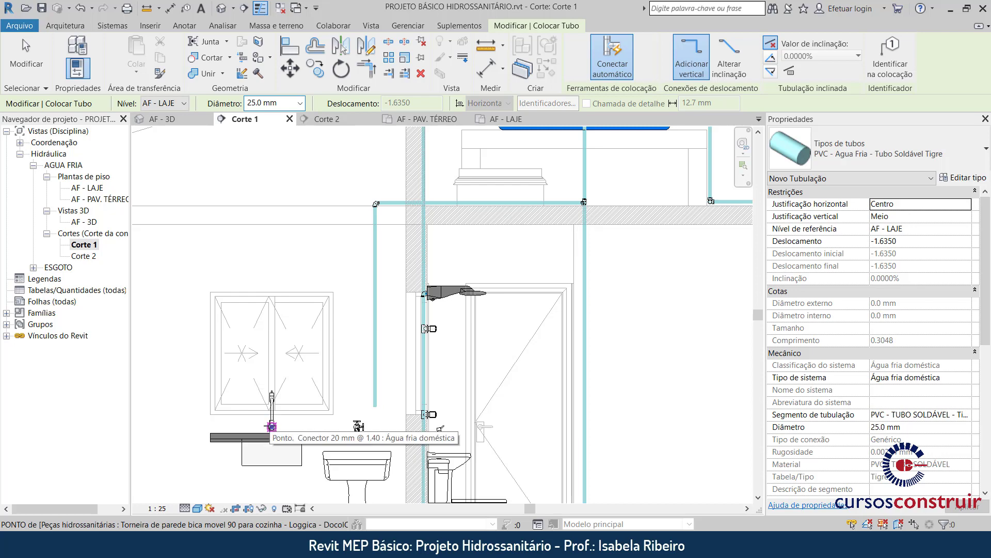
Select the tank faucet and change its type's Diâmetro Nominal from 20.0 to 25.0 mm.
click(272, 427)
key(Escape)
key(Escape)
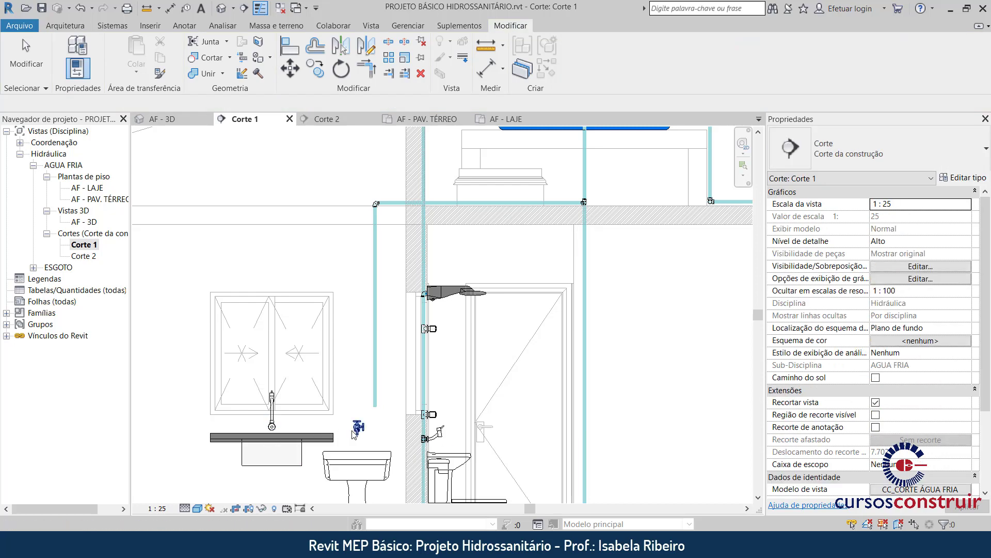
click(359, 427)
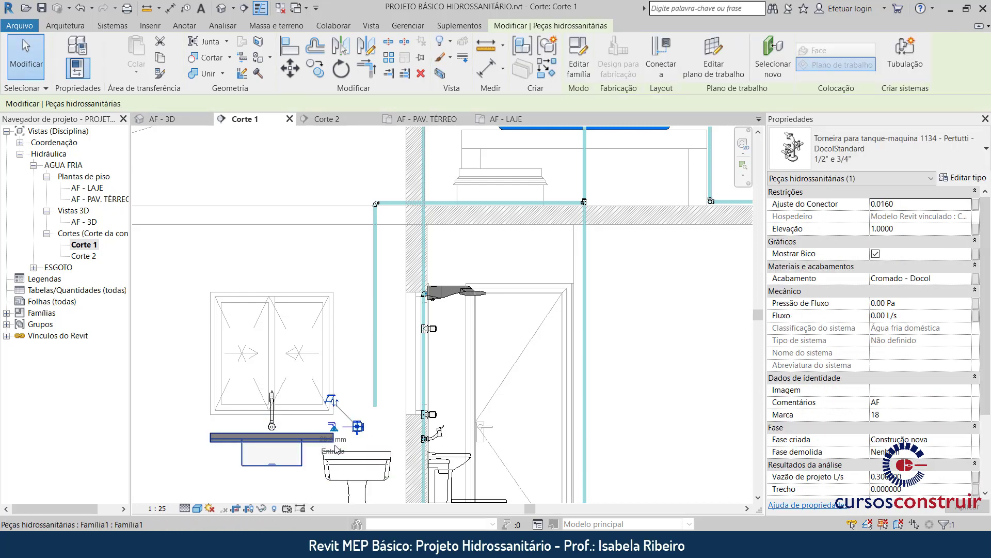
scroll(332, 452, up, 2)
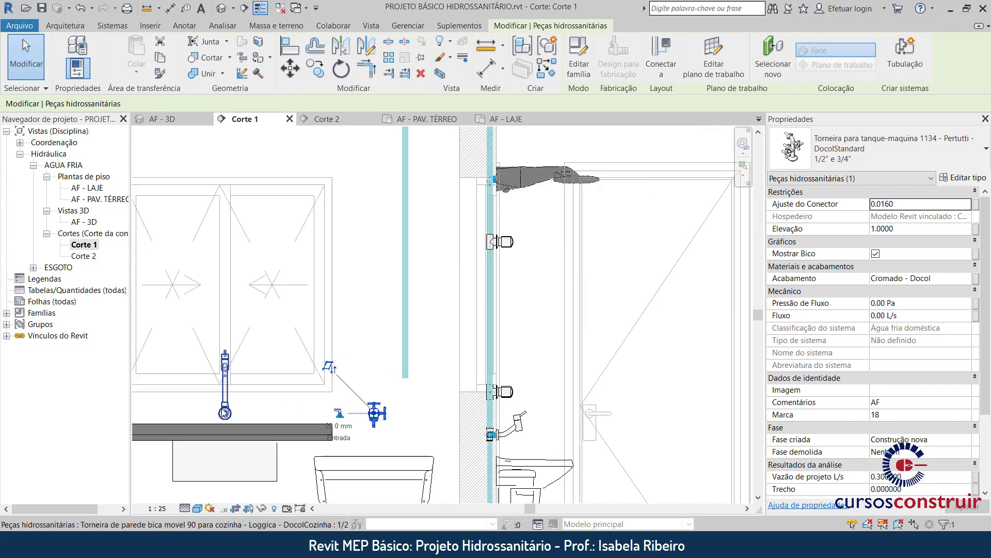
click(225, 387)
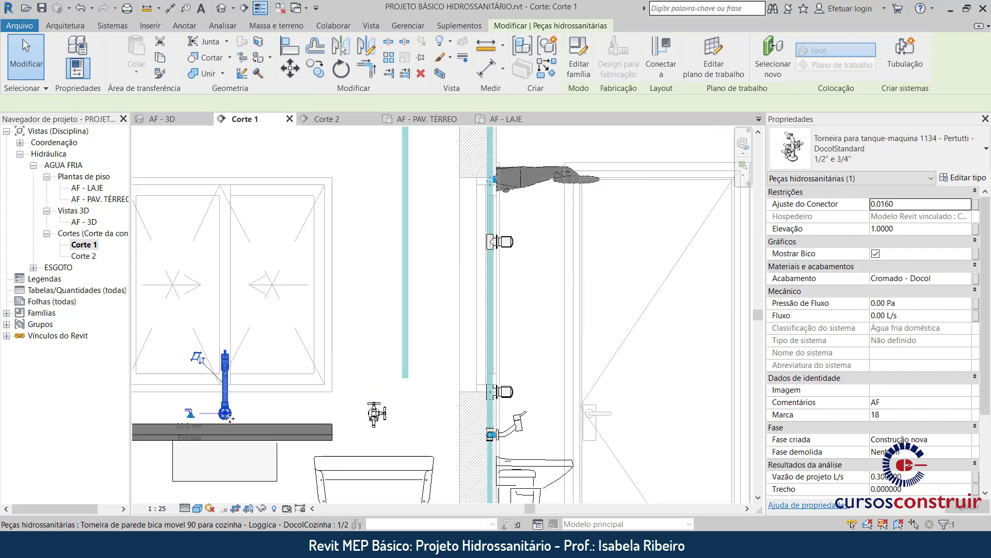
click(374, 423)
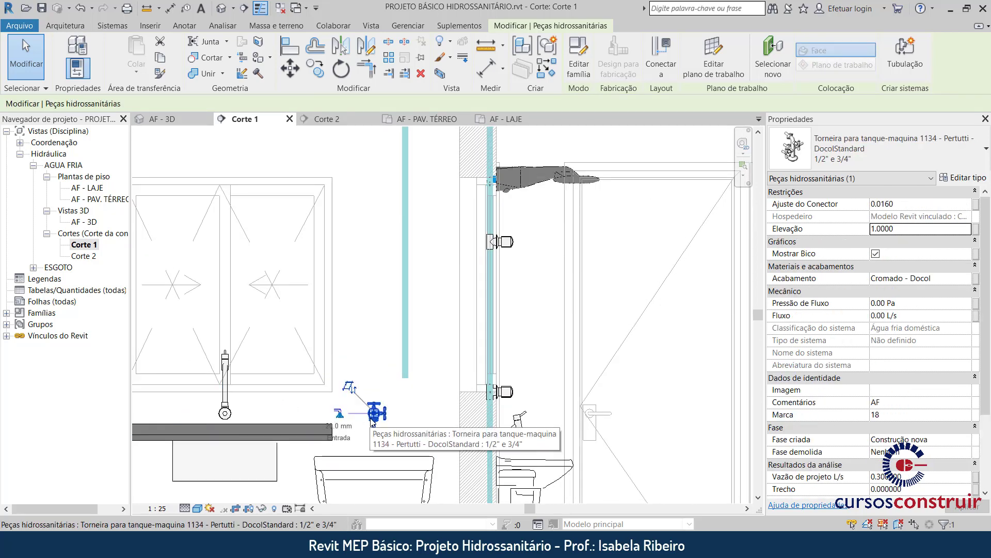
click(952, 179)
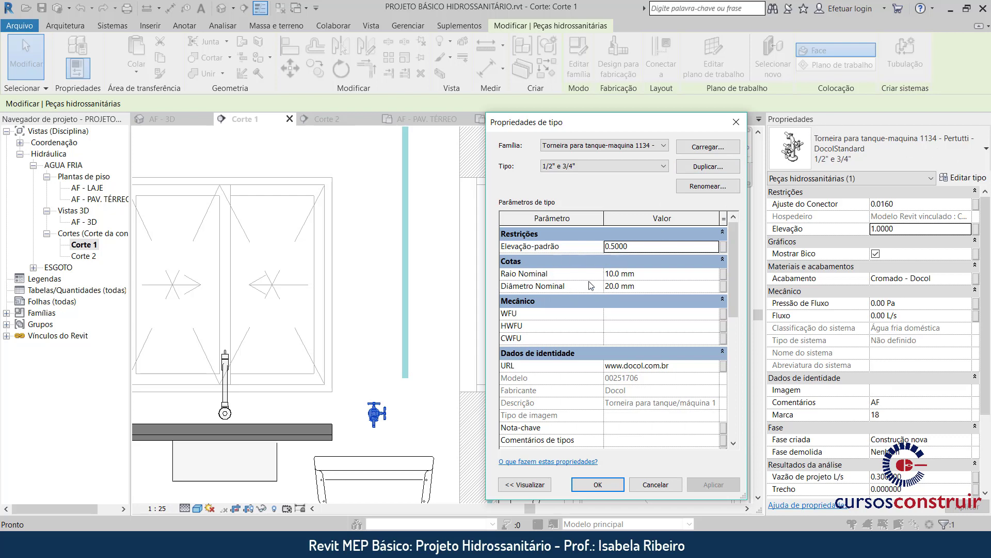
click(652, 289)
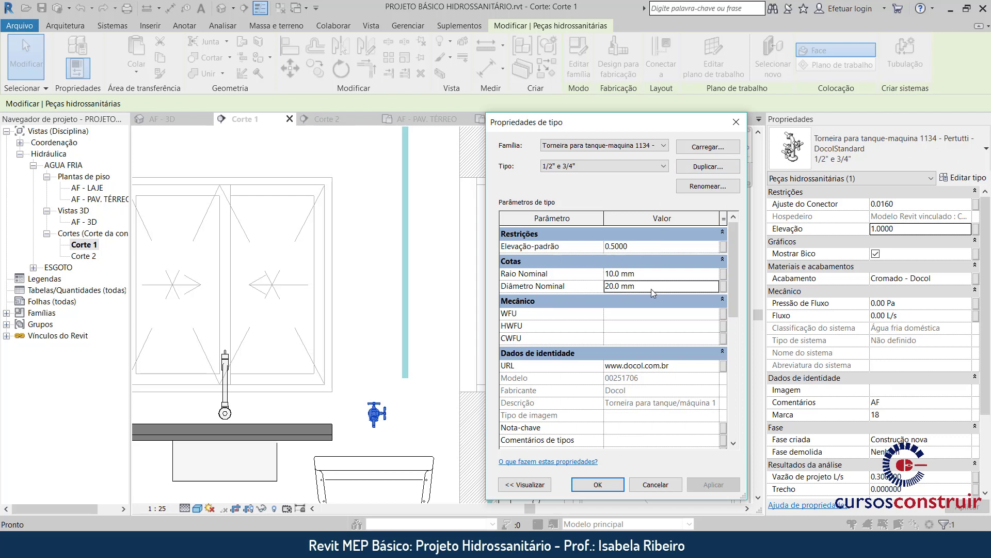
text(25)
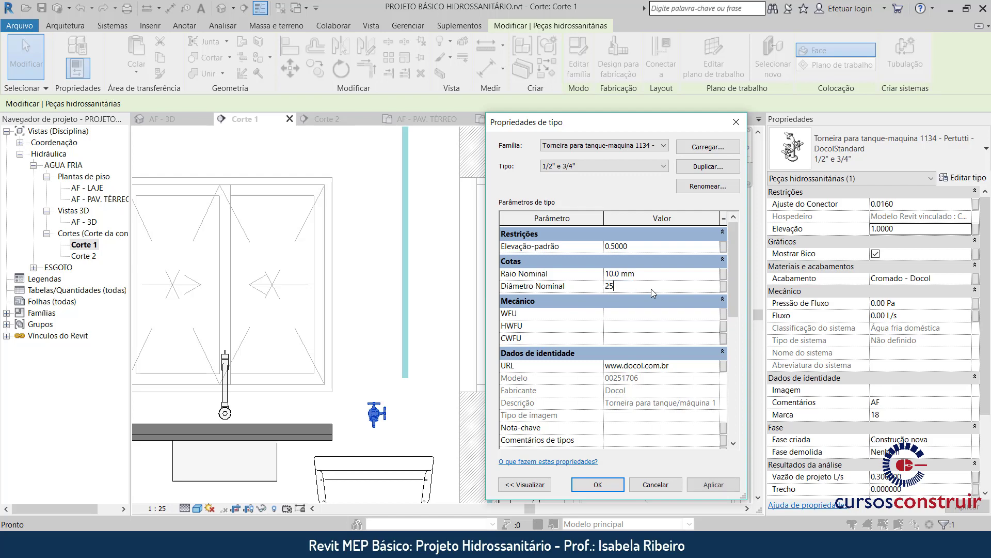
click(610, 483)
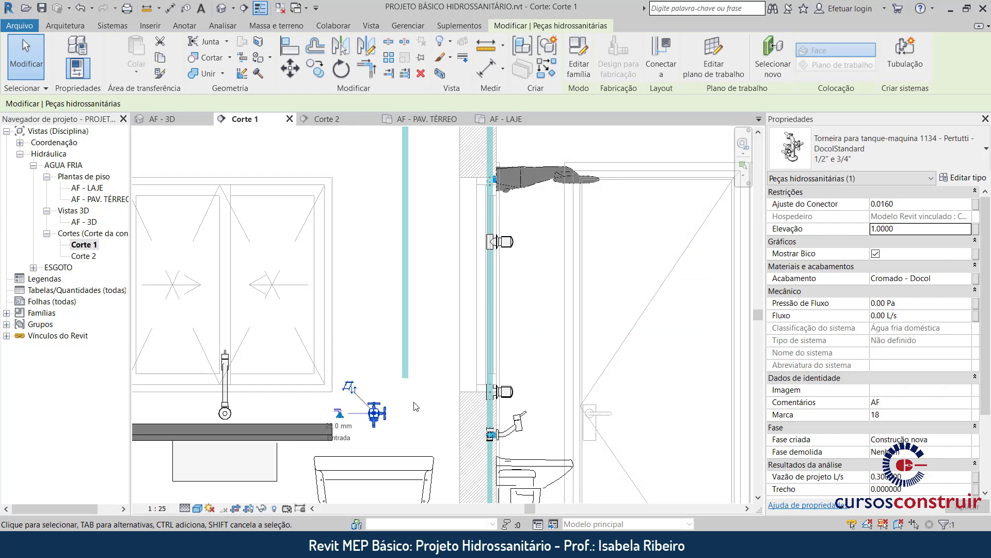
Drag the 25 mm vertical drop's lower end down beside the tank faucet, then go to AF - PAV. TÉRREO.
click(417, 405)
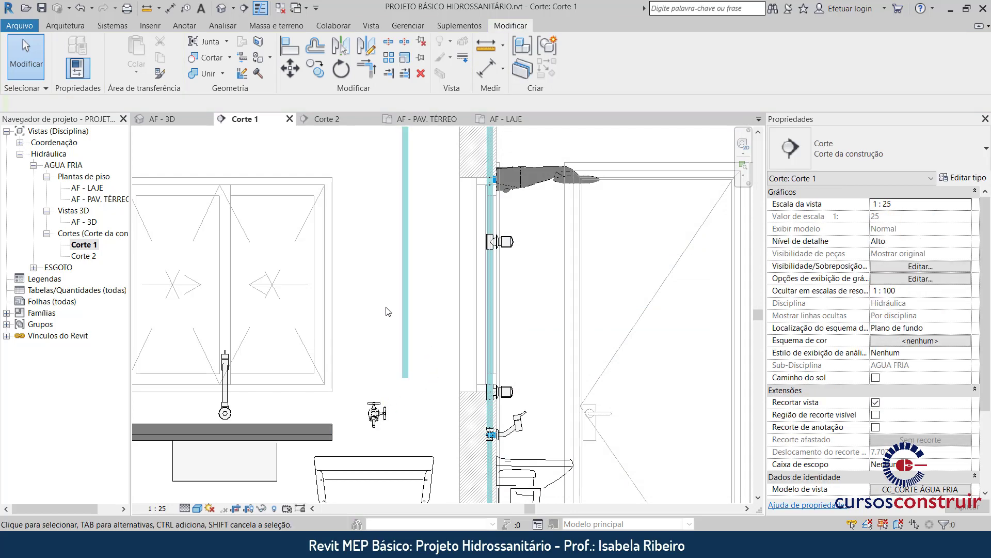
click(406, 380)
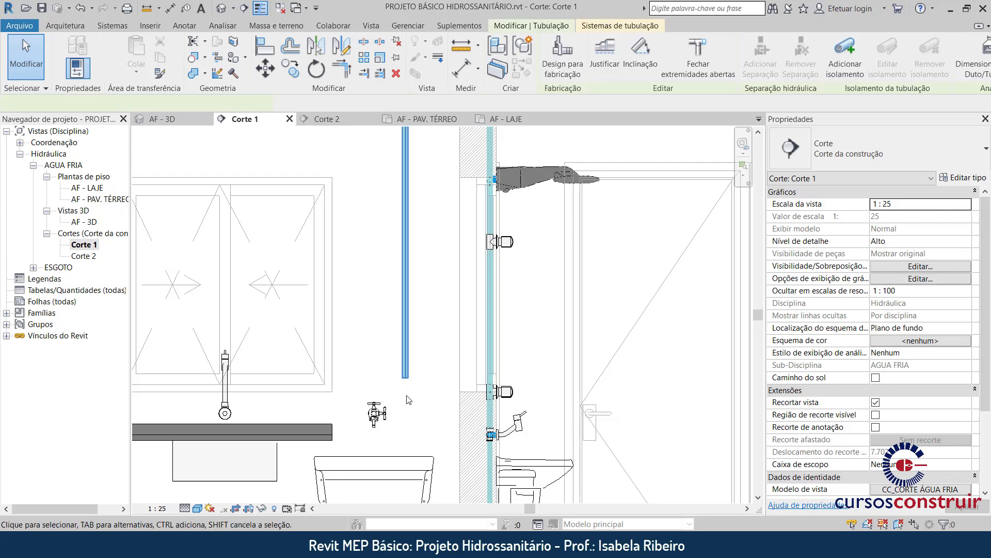
drag(406, 380, 405, 414)
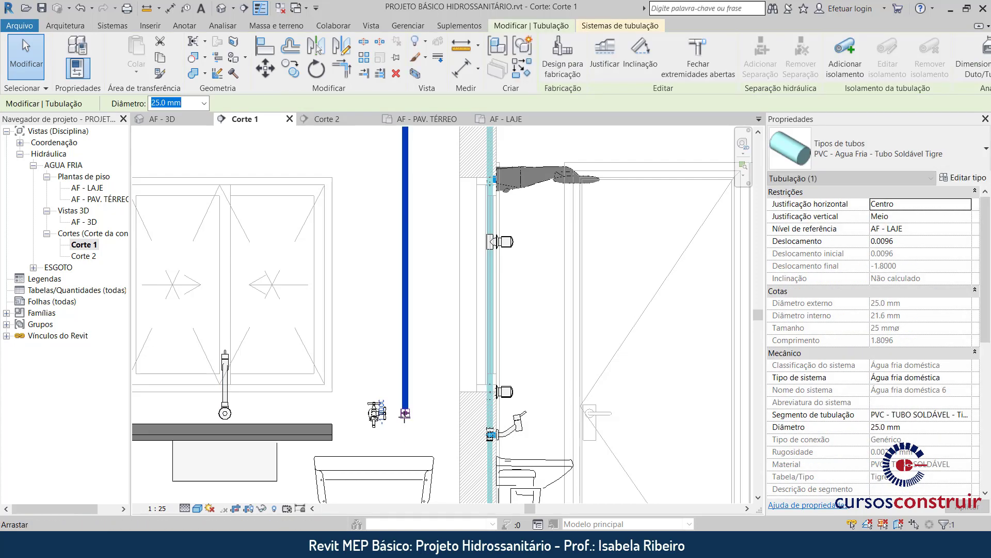
scroll(405, 409, up, 4)
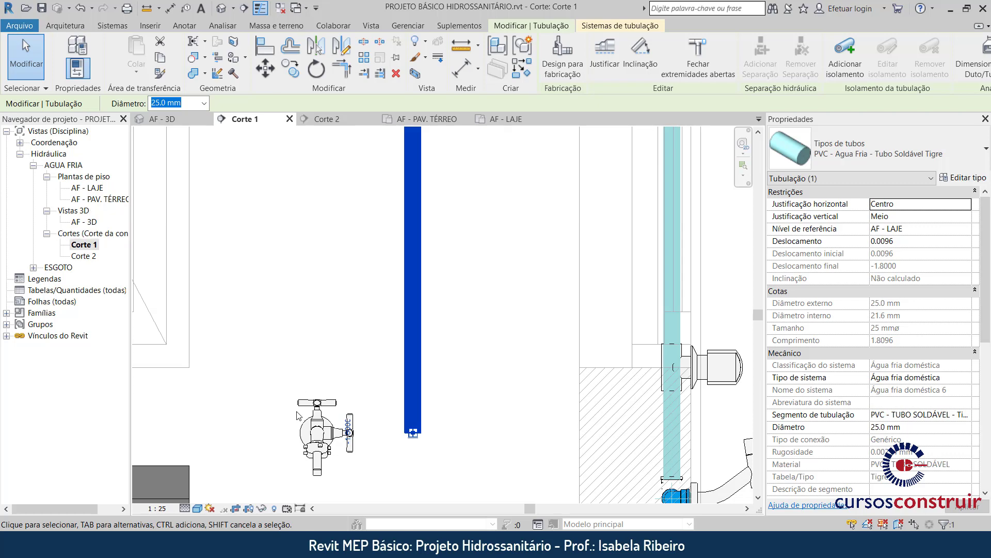
middle_drag(298, 415, 361, 382)
scroll(431, 348, down, 3)
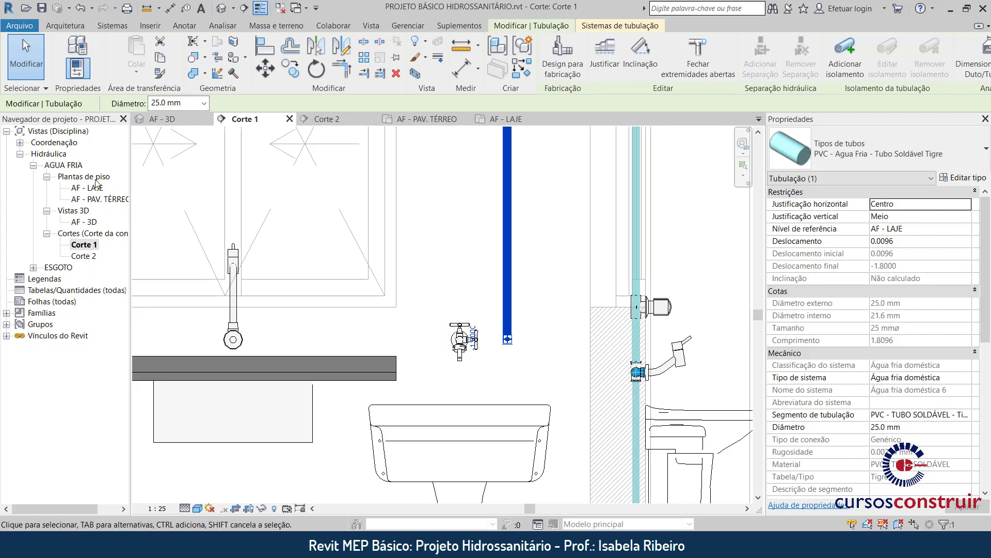
double_click(96, 198)
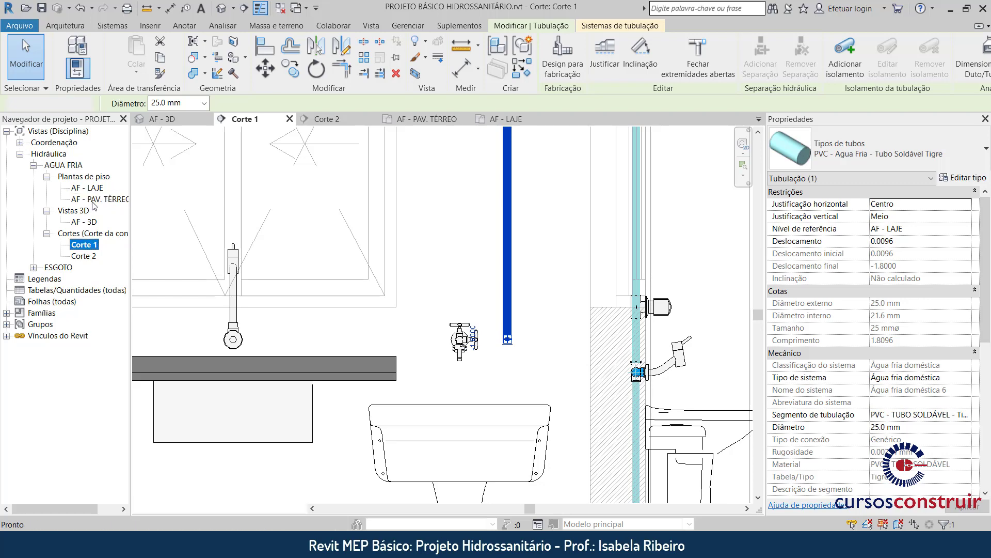
Move the Corte 1 section line to just right of the lavatory in the plan.
scroll(424, 317, up, 2)
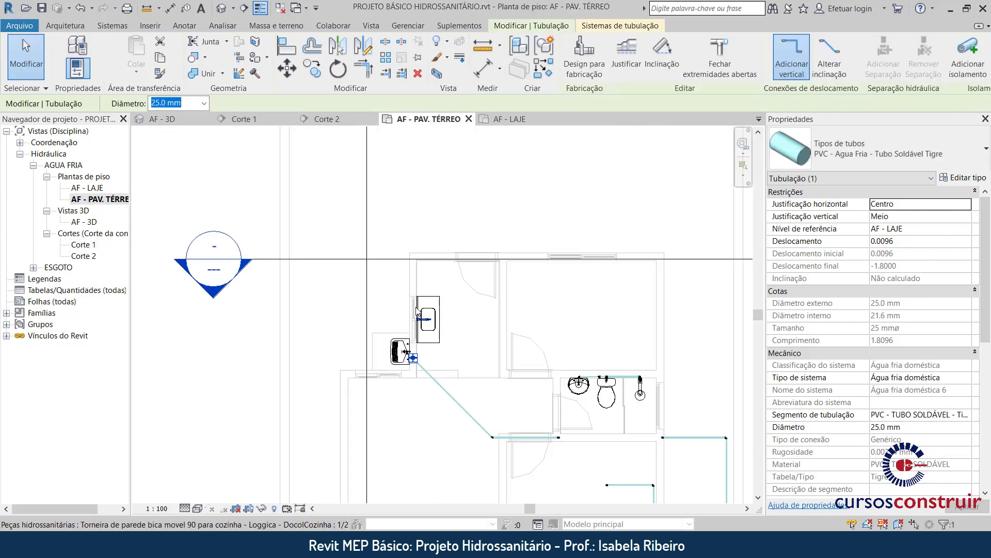
click(377, 290)
scroll(385, 290, down, 1)
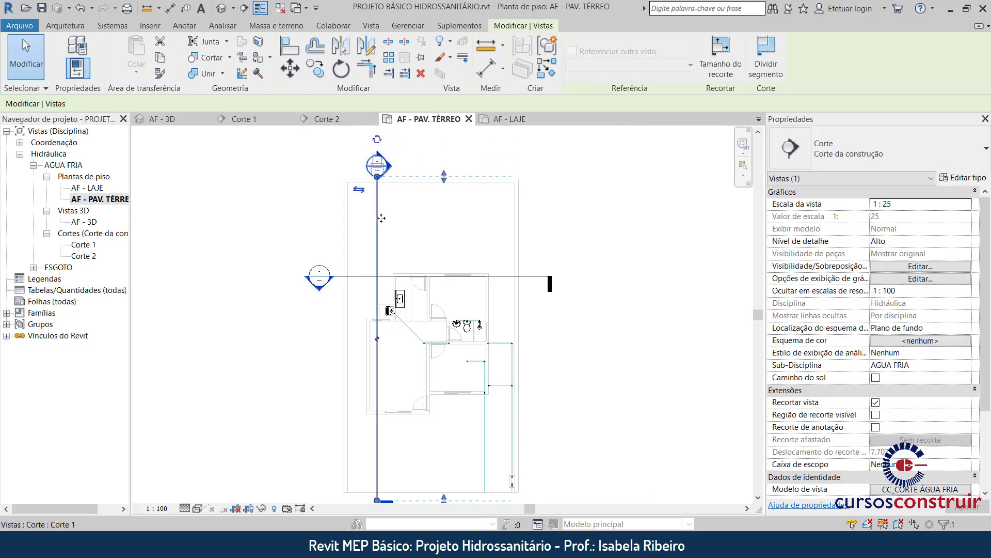
scroll(392, 357, up, 2)
scroll(391, 356, up, 1)
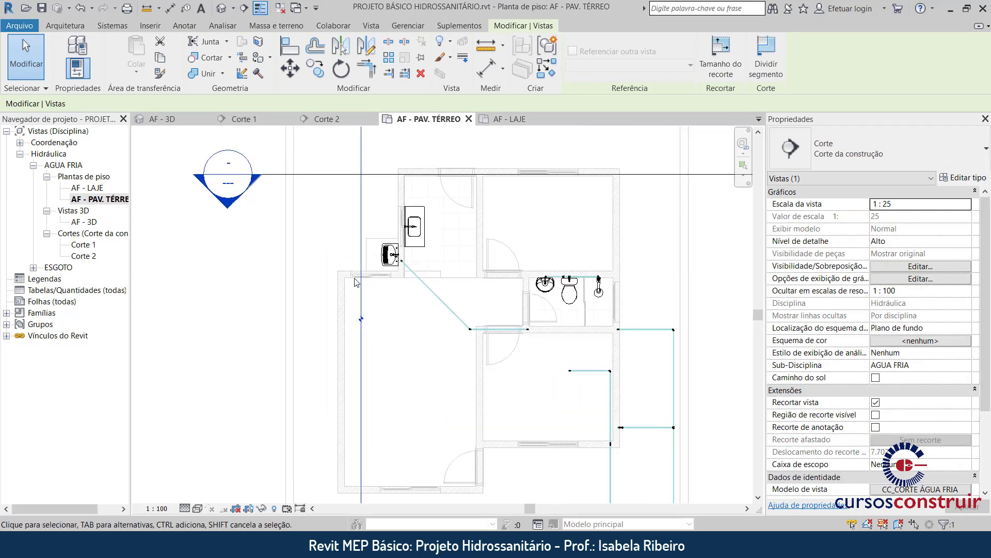
drag(361, 283, 444, 272)
scroll(397, 274, up, 2)
scroll(398, 274, up, 2)
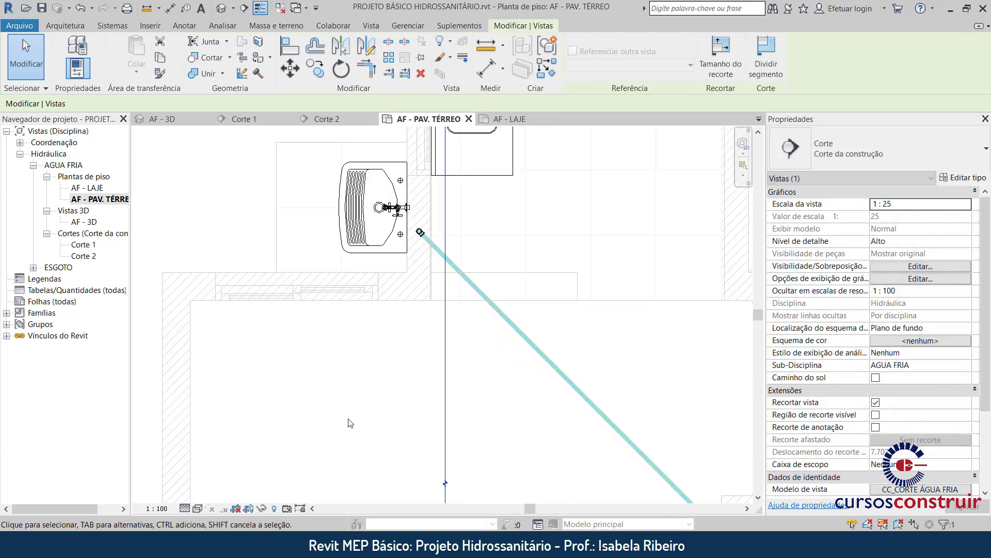
key(Escape)
scroll(359, 392, down, 3)
In Corte 1, draw a pipe from the vertical cold-water pipe into the tank faucet connector.
double_click(80, 244)
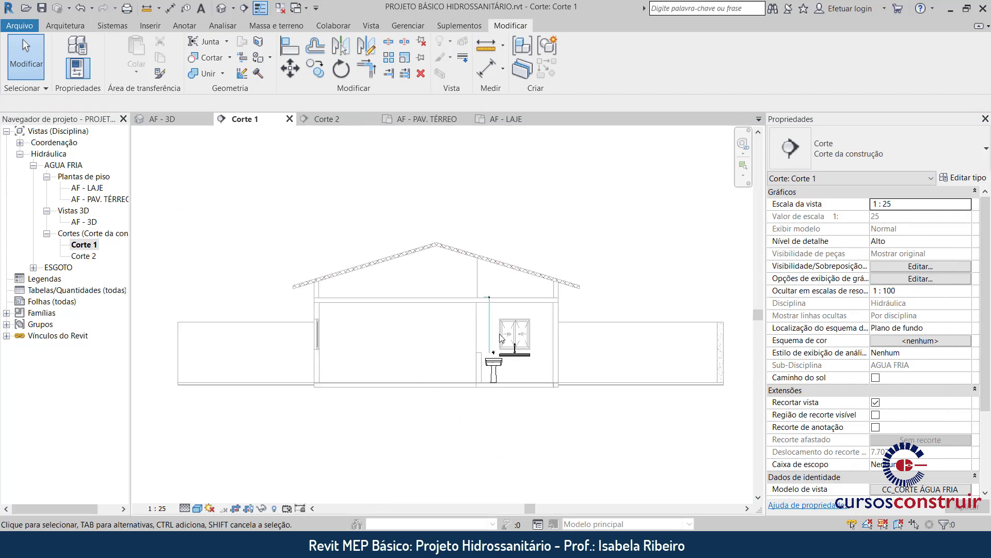
scroll(500, 338, up, 3)
scroll(445, 388, up, 2)
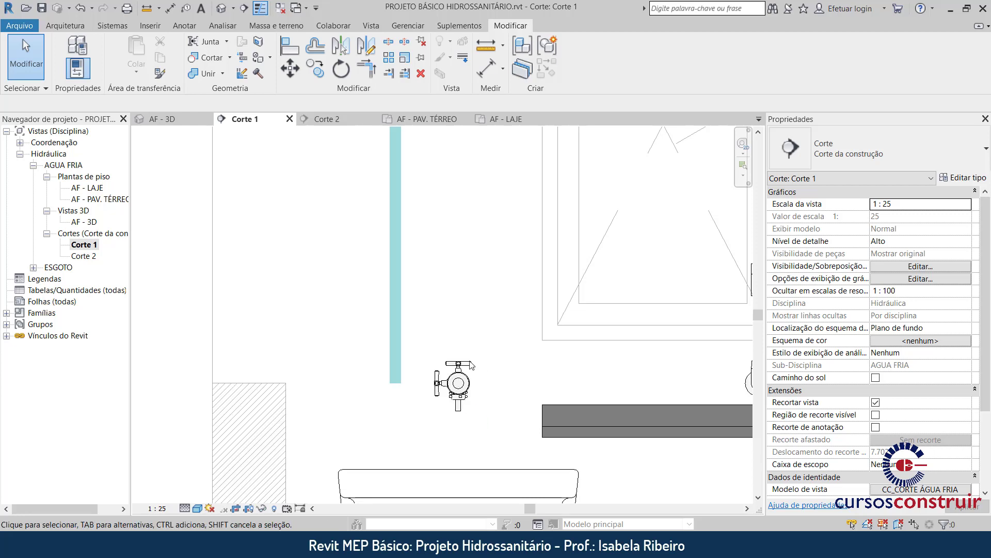
middle_drag(494, 389, 409, 341)
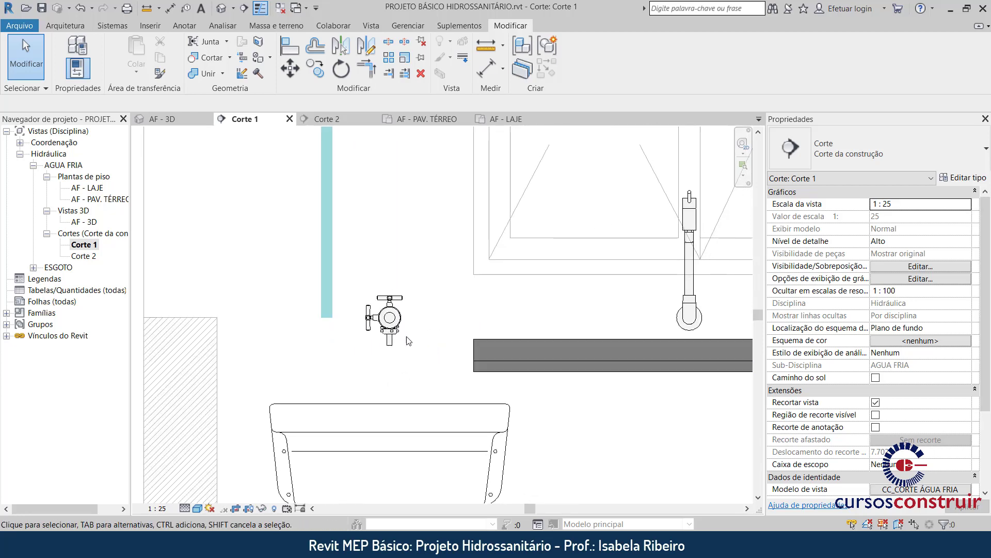
click(327, 316)
right_click(327, 317)
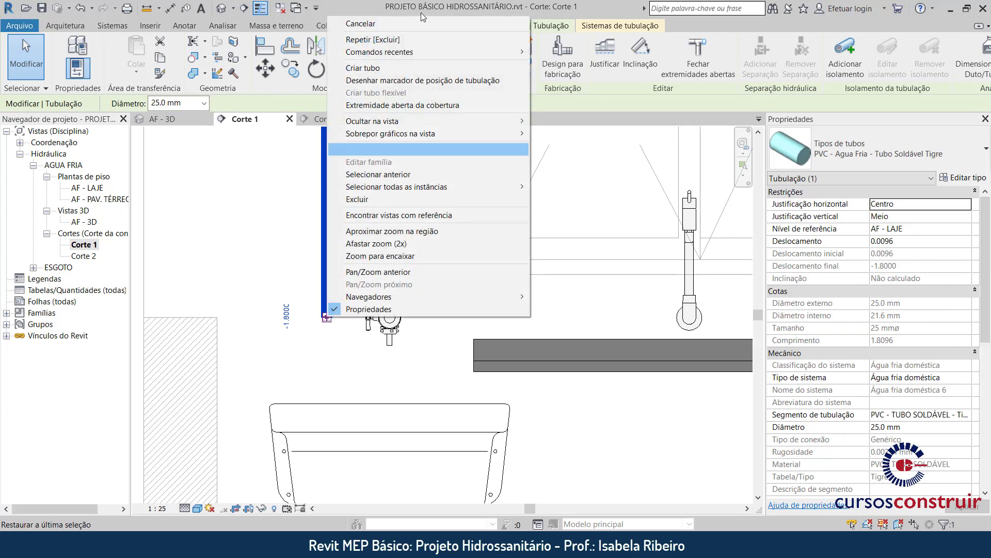
click(363, 67)
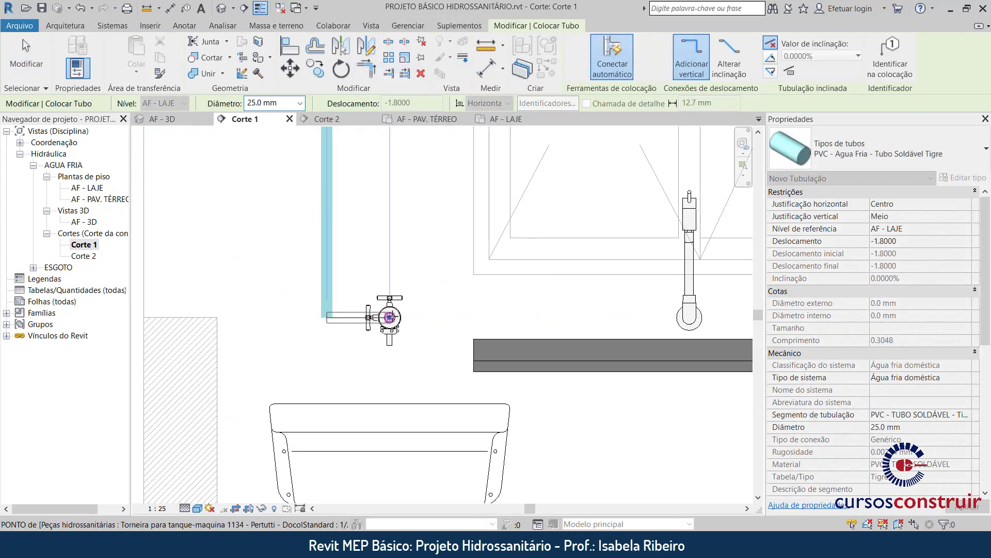
click(390, 317)
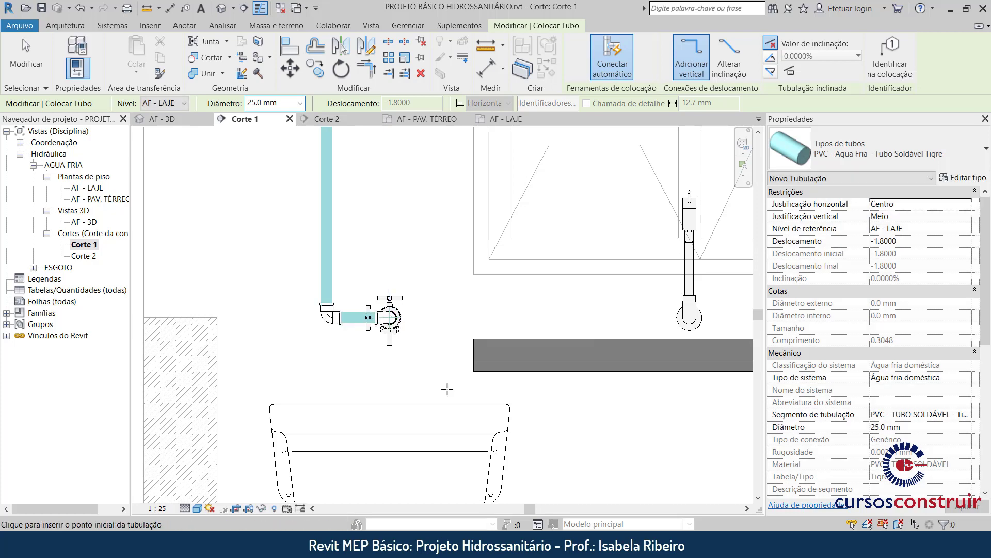
key(Escape)
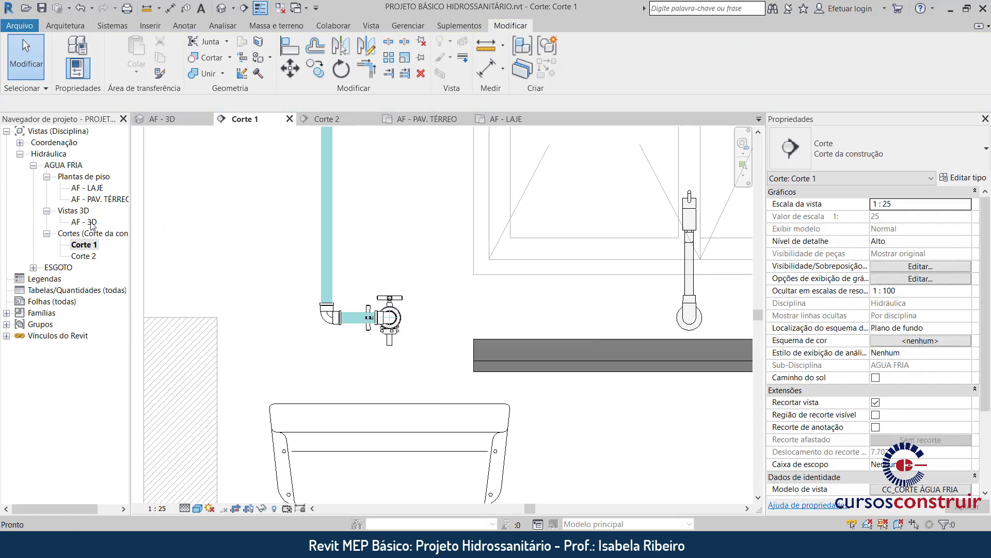
Inspect the tank faucet connection in the AF - 3D view.
double_click(91, 225)
scroll(488, 370, up, 4)
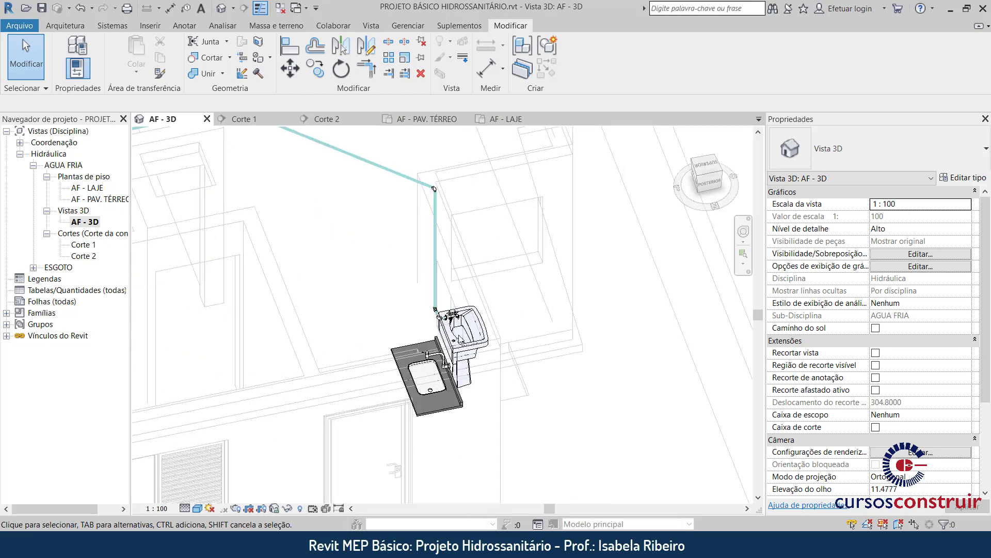
scroll(488, 370, up, 5)
scroll(487, 370, up, 1)
middle_drag(360, 355, 355, 350)
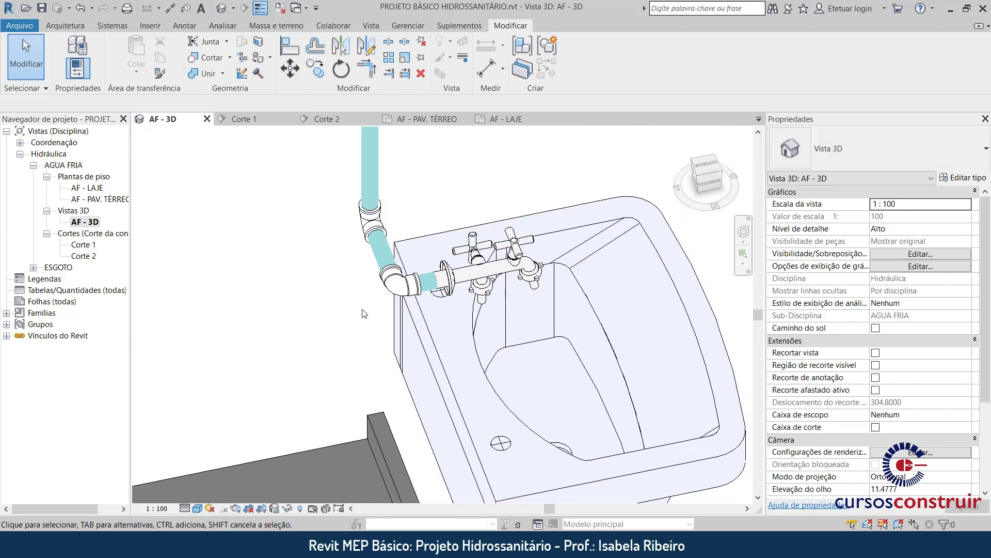
mouse_move(370, 315)
shift+middle_down()
mouse_move(363, 323)
mouse_move(385, 237)
mouse_move(390, 320)
shift+middle_up()
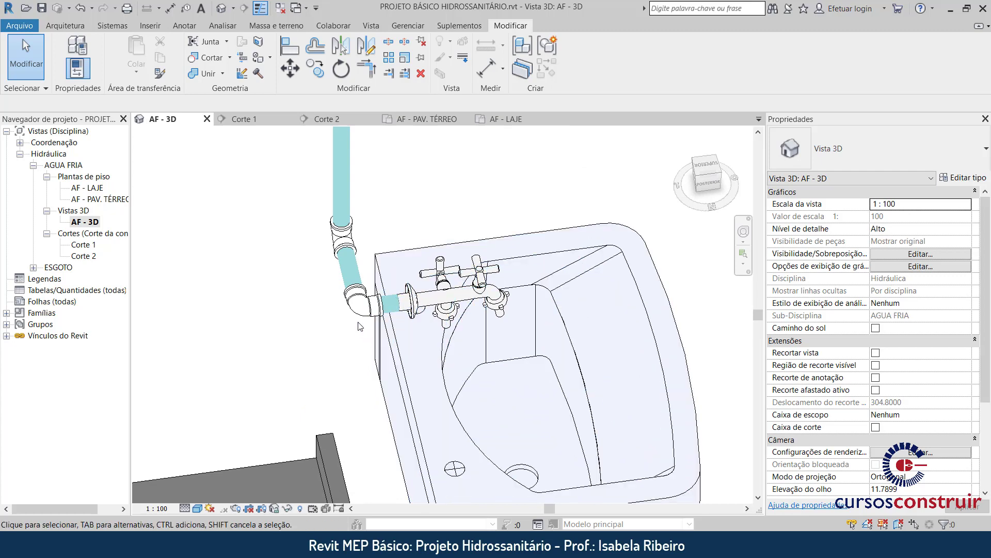
scroll(350, 339, down, 2)
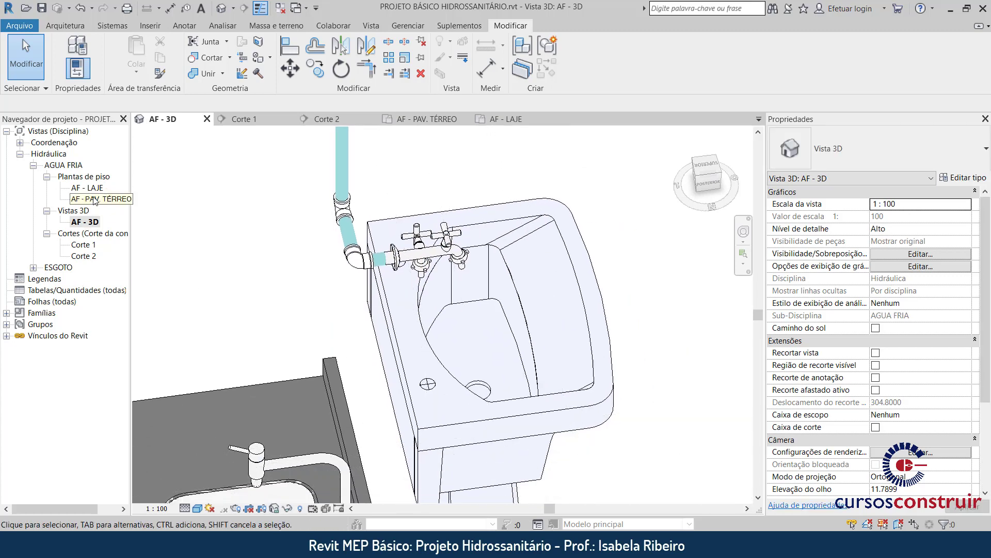
Flip the Corte 1 section direction, nudge its line left, and reopen Corte 1.
double_click(95, 200)
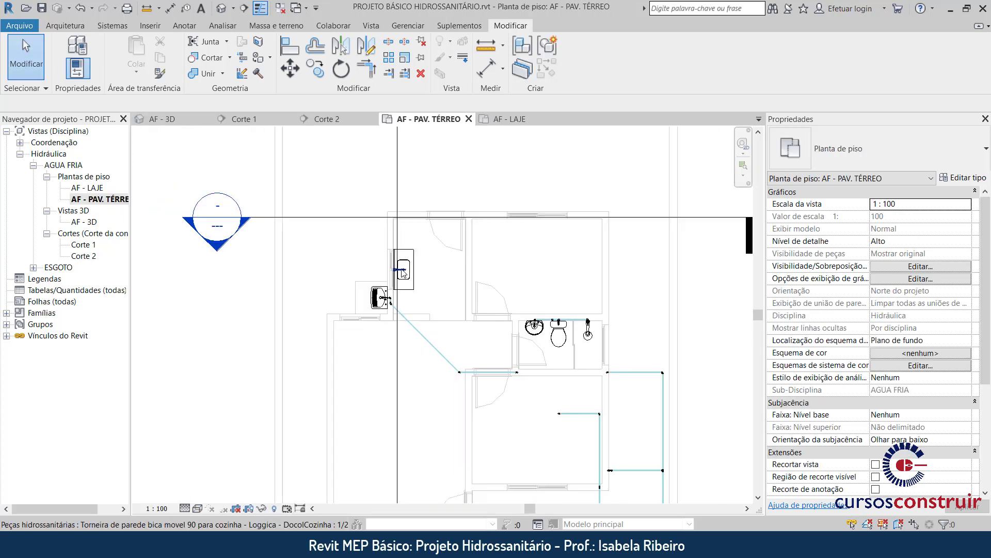
scroll(403, 274, down, 2)
click(400, 186)
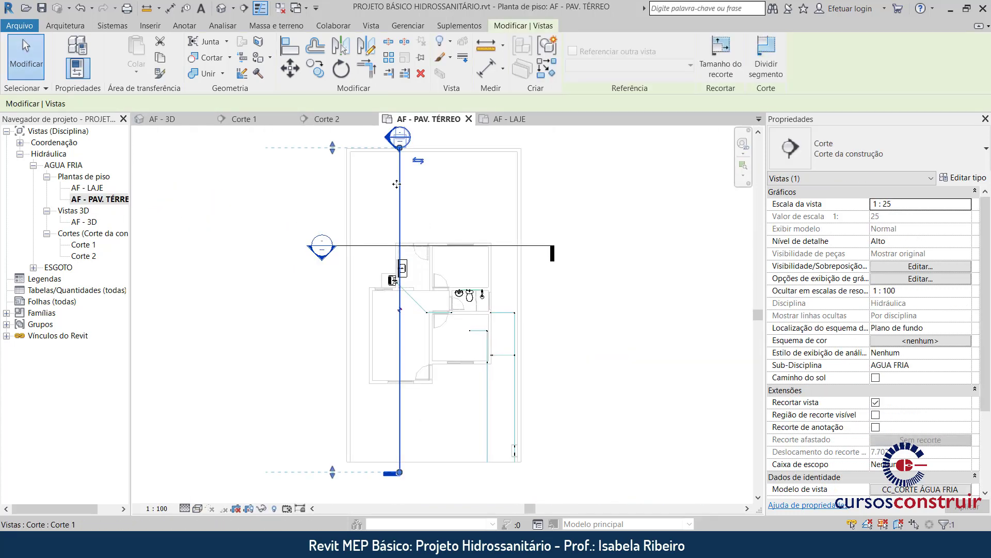
click(419, 163)
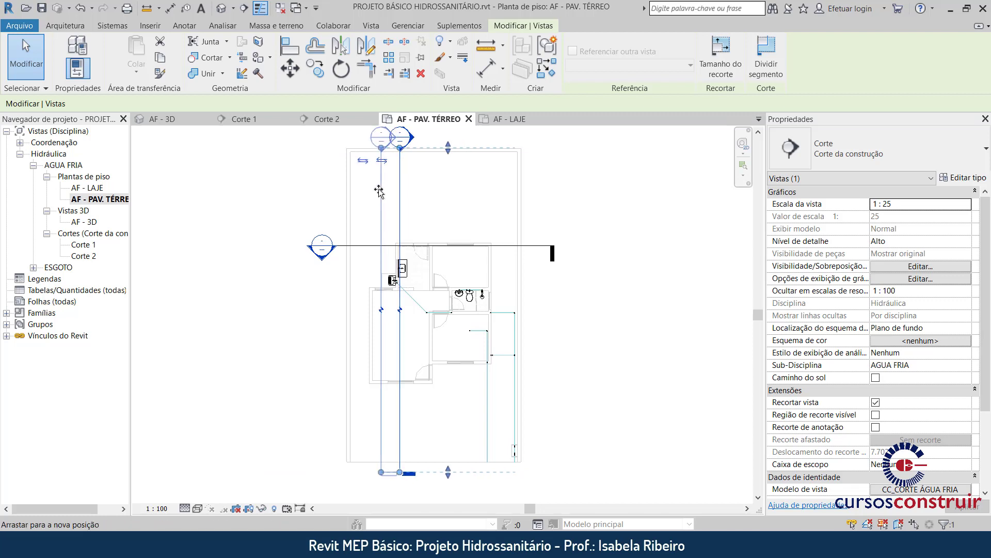
drag(389, 189, 381, 189)
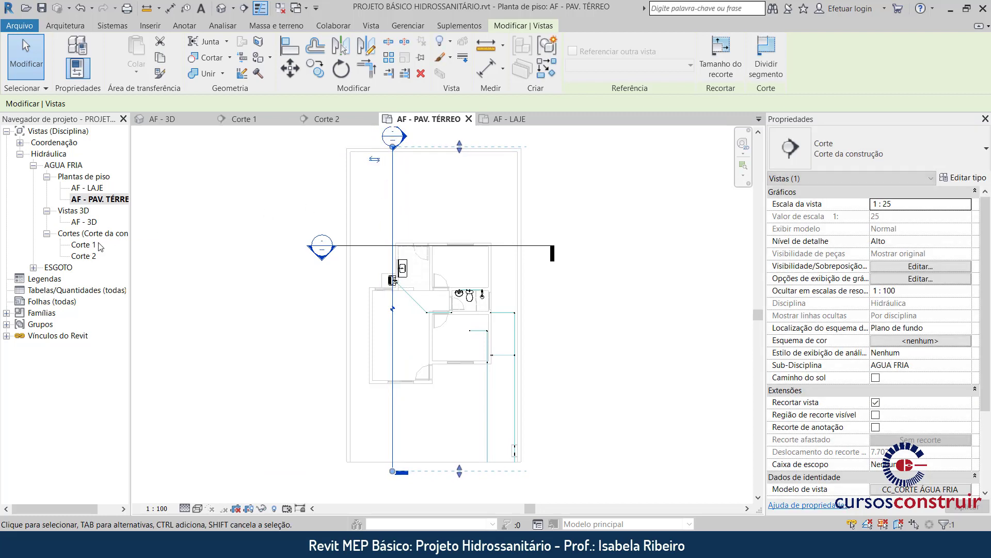
double_click(93, 245)
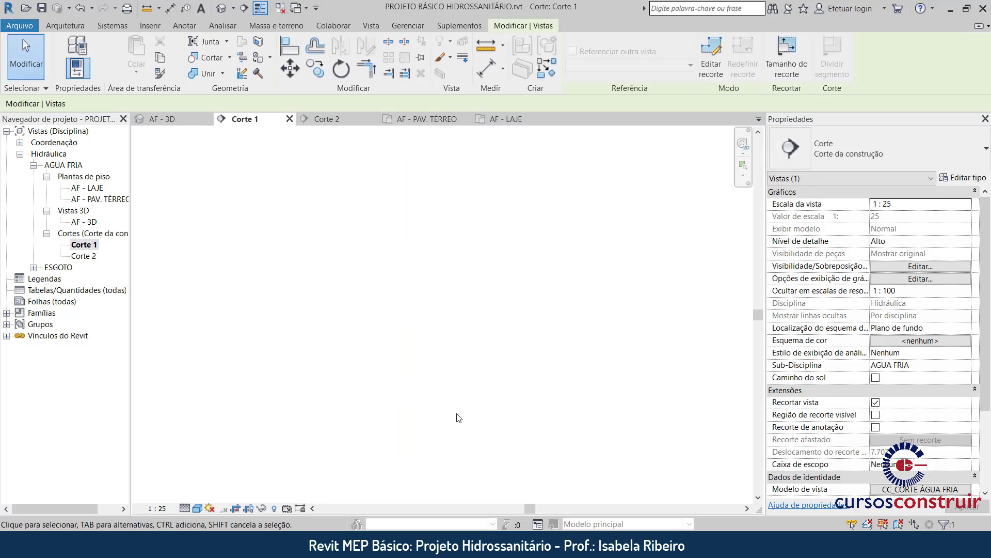
Temporarily hide the faucet in Corte 1 and inspect the elbow fitting.
scroll(330, 326, up, 2)
scroll(325, 325, up, 2)
scroll(323, 323, up, 2)
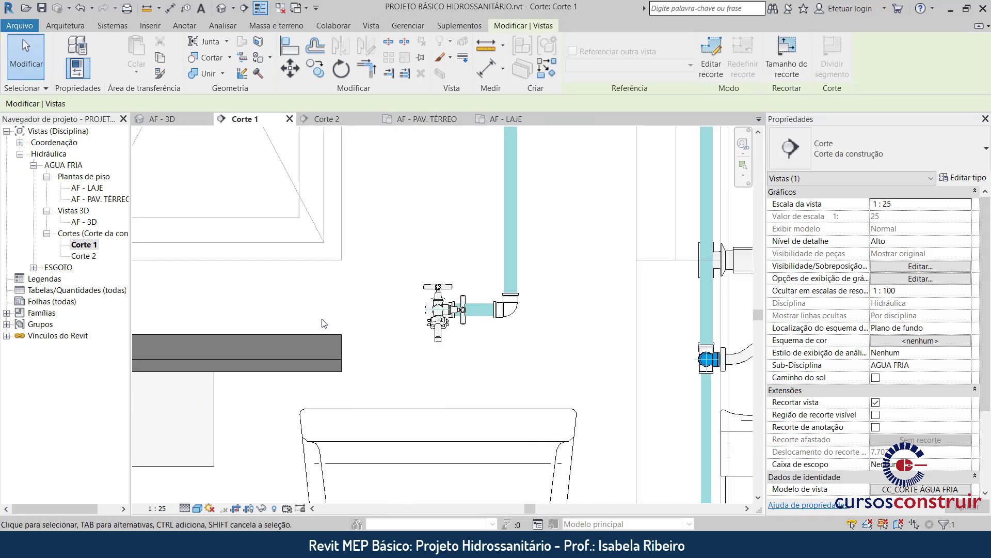
click(443, 321)
key(h)
key(h)
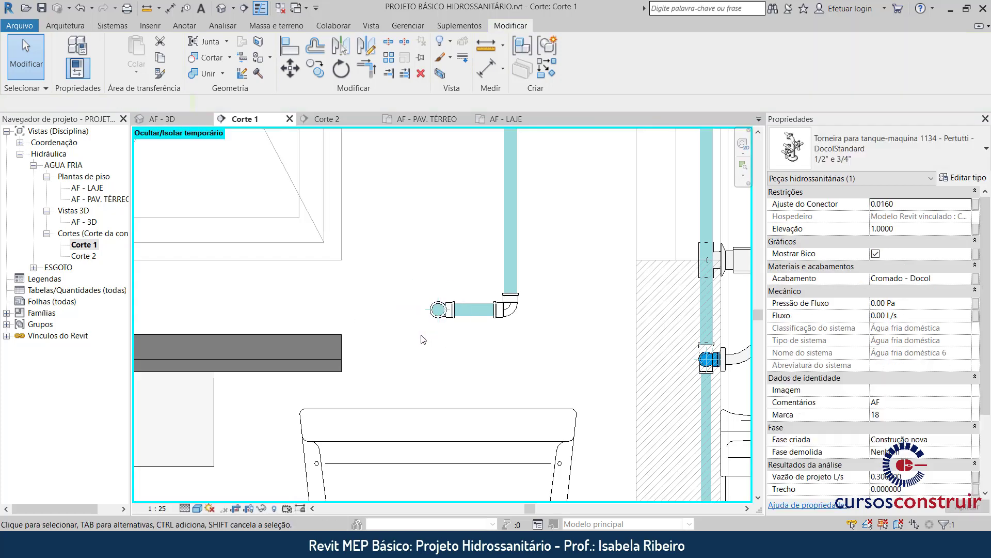
click(456, 317)
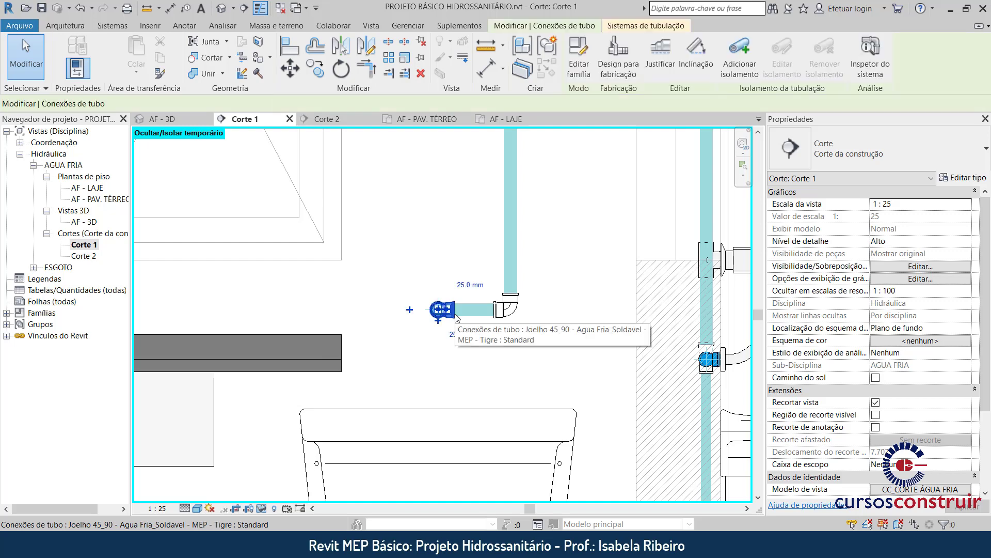
click(411, 317)
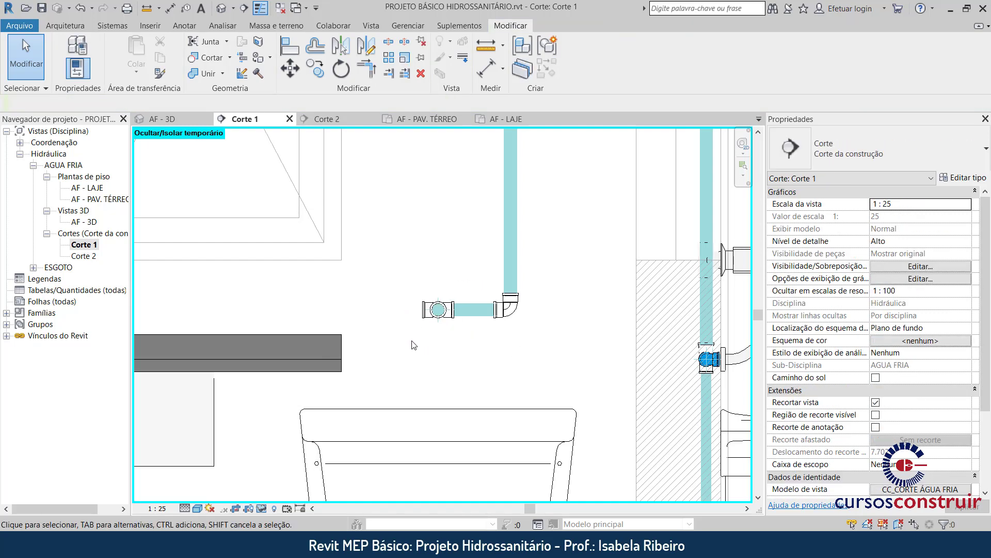
scroll(396, 339, down, 2)
scroll(431, 339, down, 2)
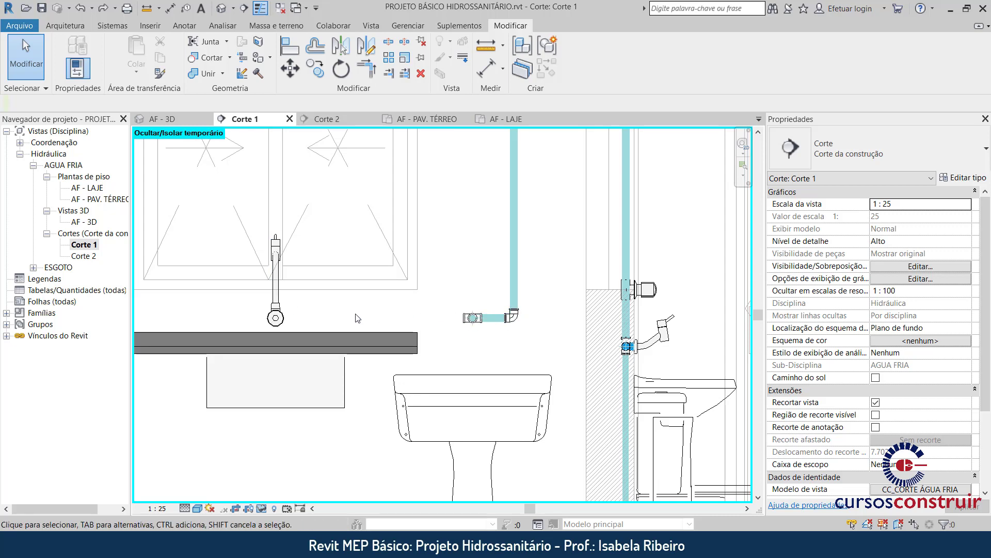
scroll(418, 315, up, 1)
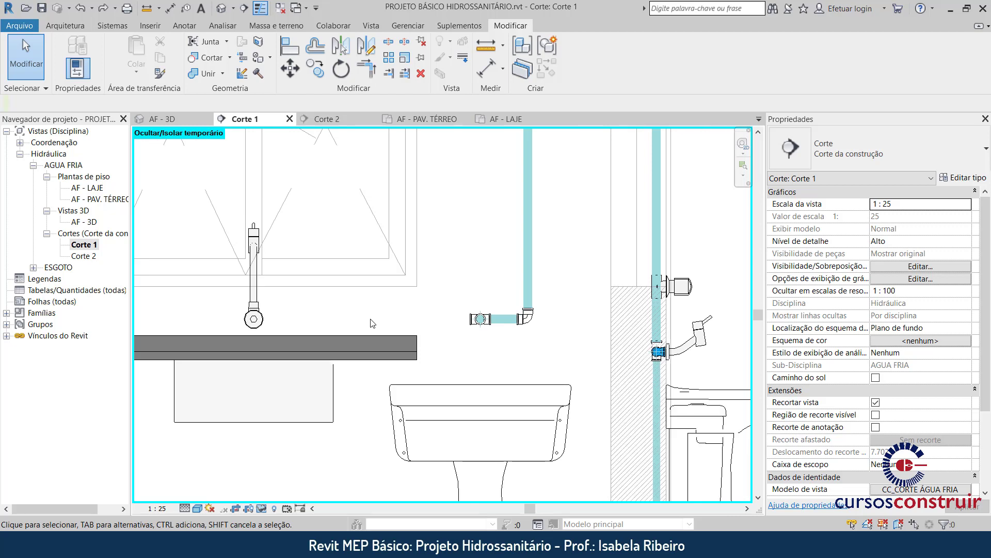
Draw a pipe off the reducing tee's left end, keeping it at 25.0 mm.
click(471, 321)
scroll(480, 320, up, 2)
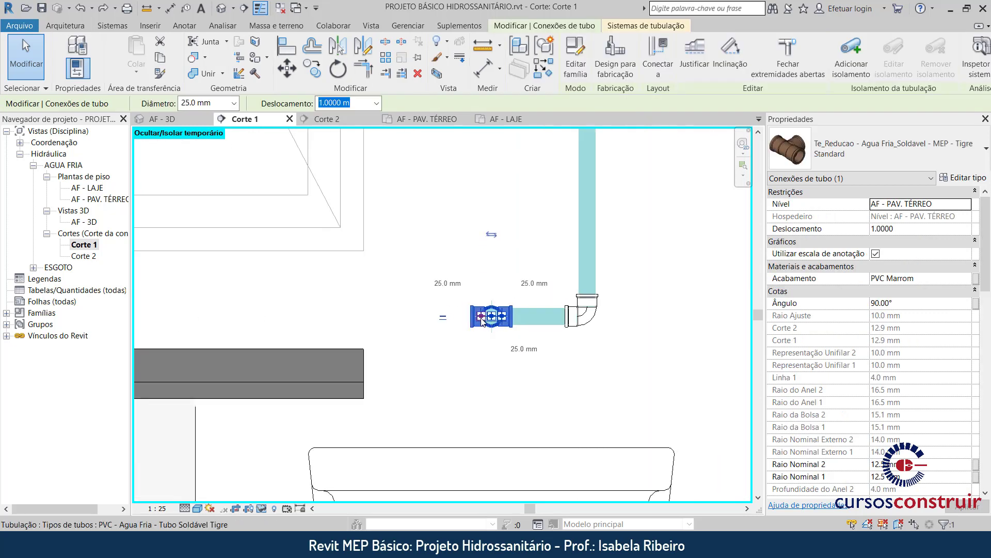
right_click(483, 322)
key(Escape)
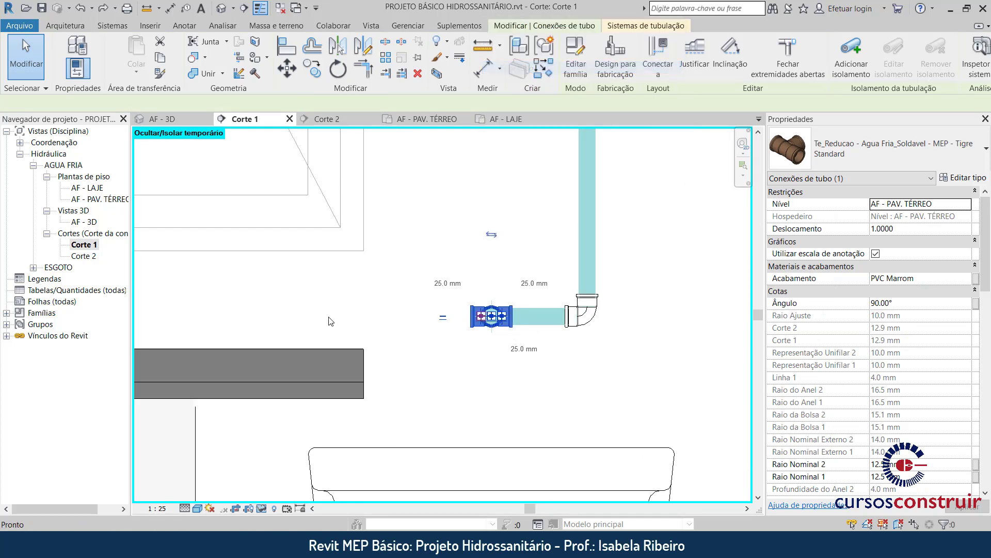
right_click(473, 316)
click(496, 341)
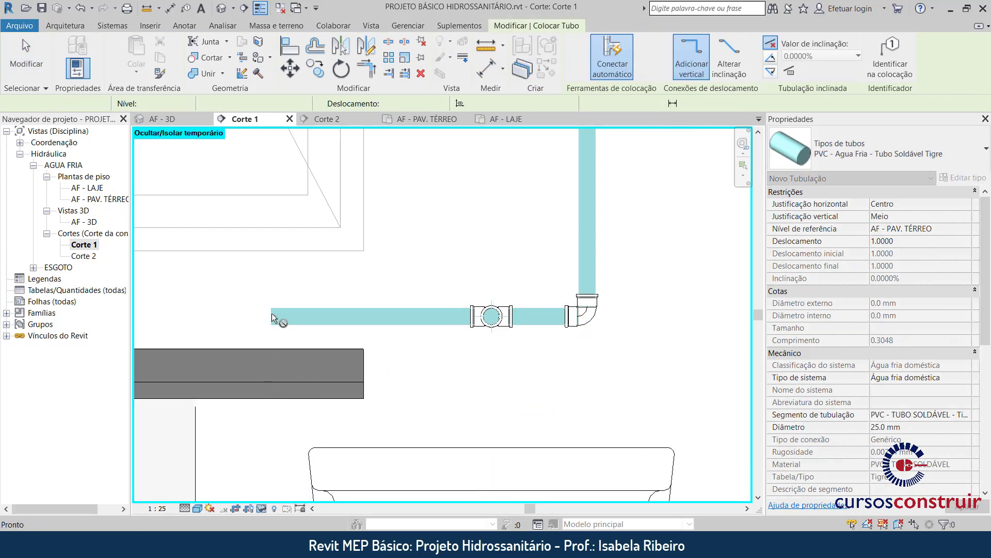
key(Escape)
click(446, 317)
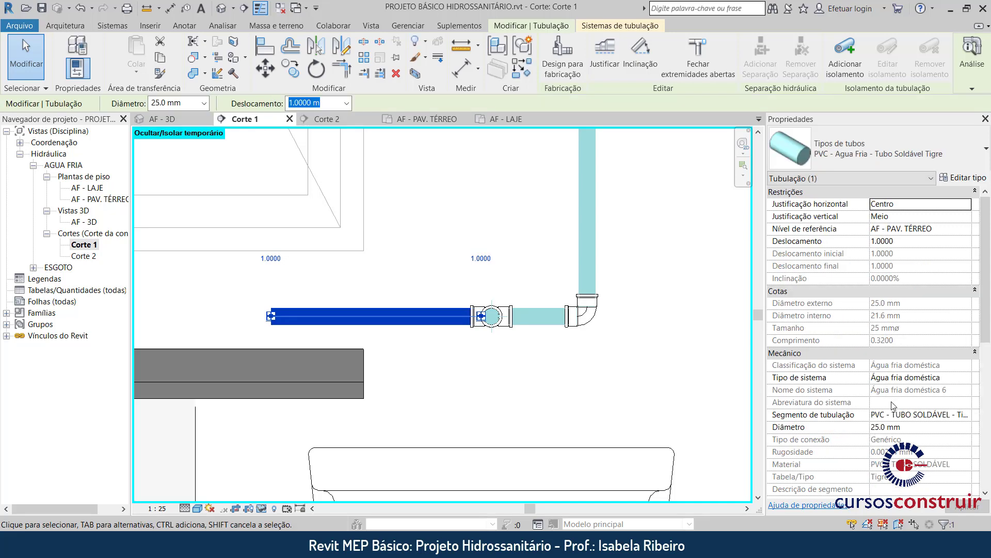
click(969, 427)
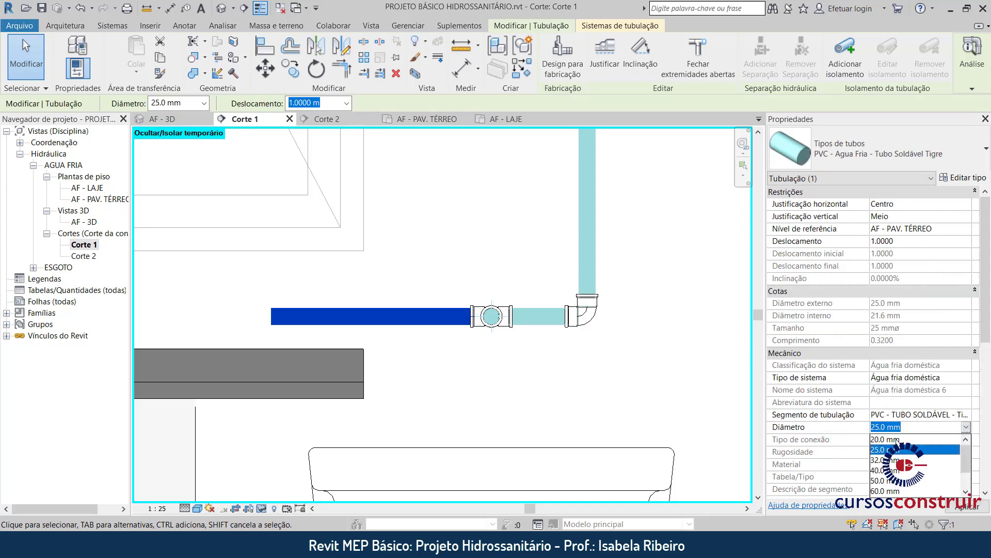
click(899, 450)
click(449, 335)
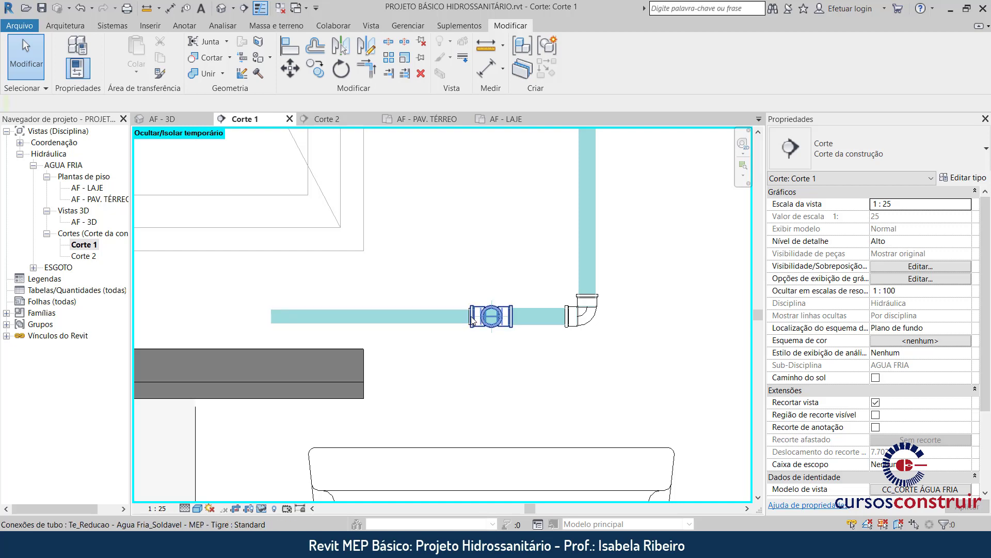
Run a new pipe from the horizontal cold-water pipe to the kitchen wall faucet connector.
scroll(465, 325, down, 3)
middle_drag(465, 329, 474, 315)
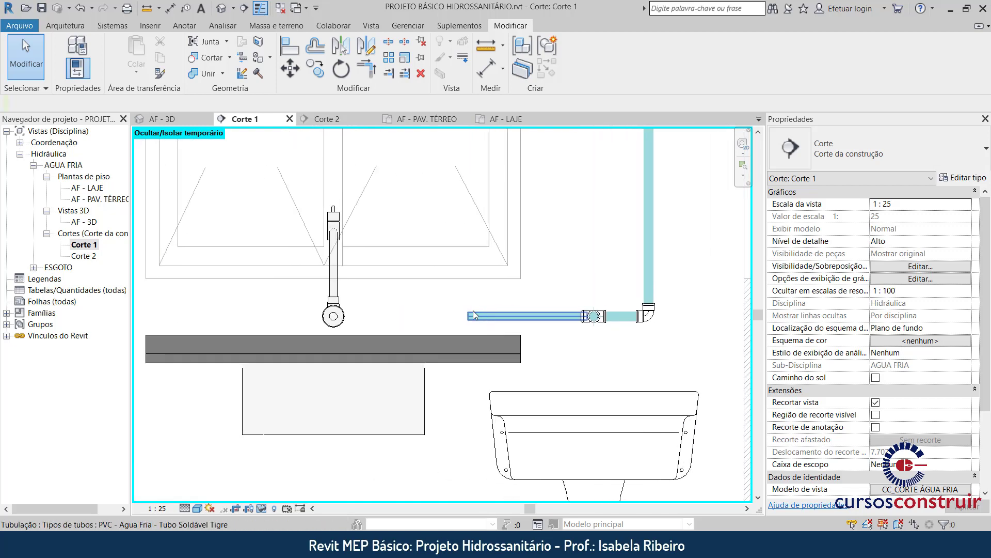
click(469, 318)
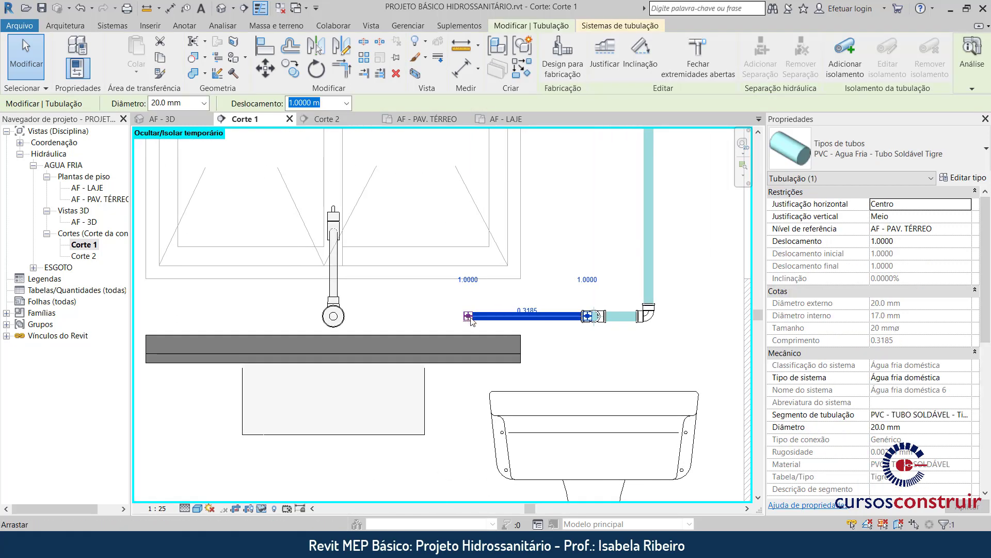
right_click(468, 316)
click(506, 68)
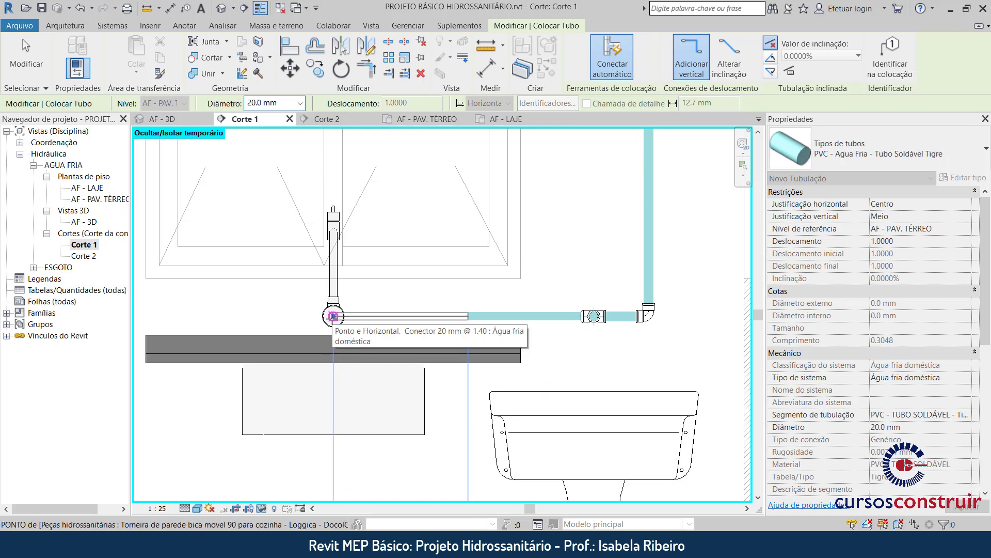
click(333, 315)
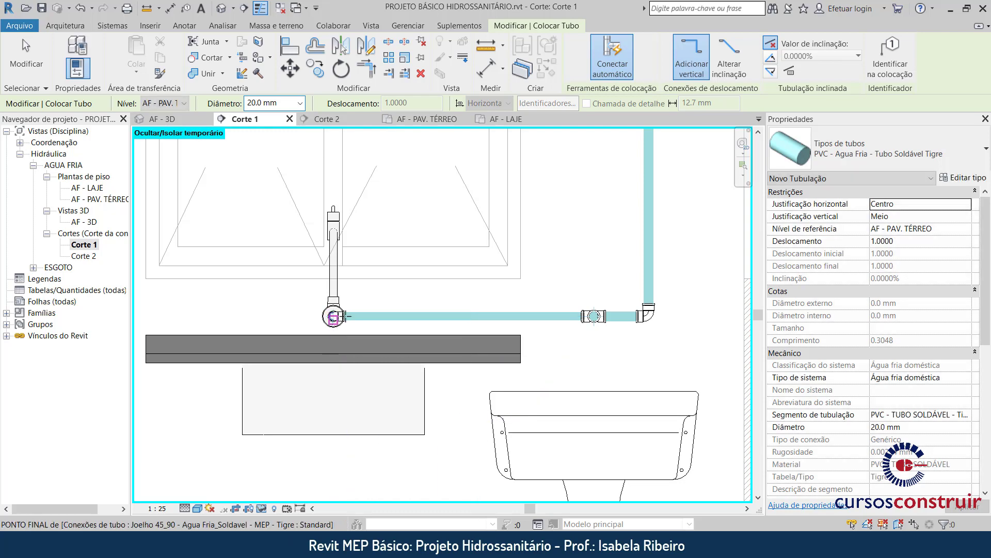
key(Escape)
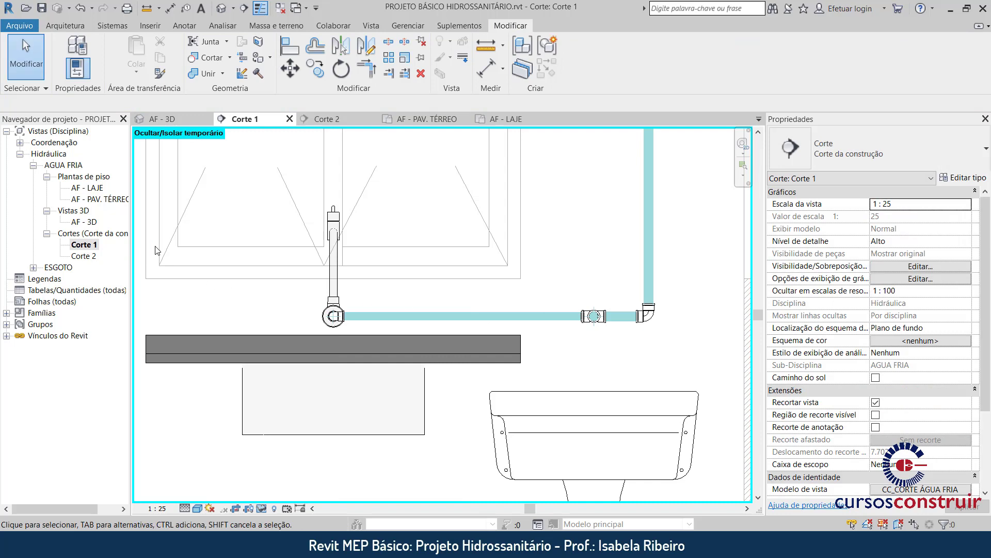
Reset temporary hide/isolate to show all elements, and switch to AF - PAV. TÉRREO.
key(h)
key(r)
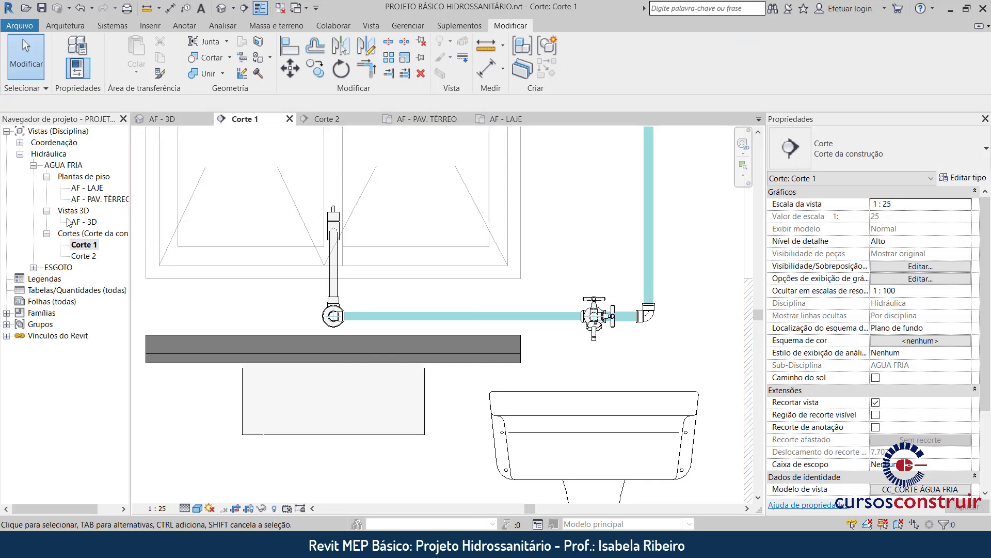
double_click(99, 199)
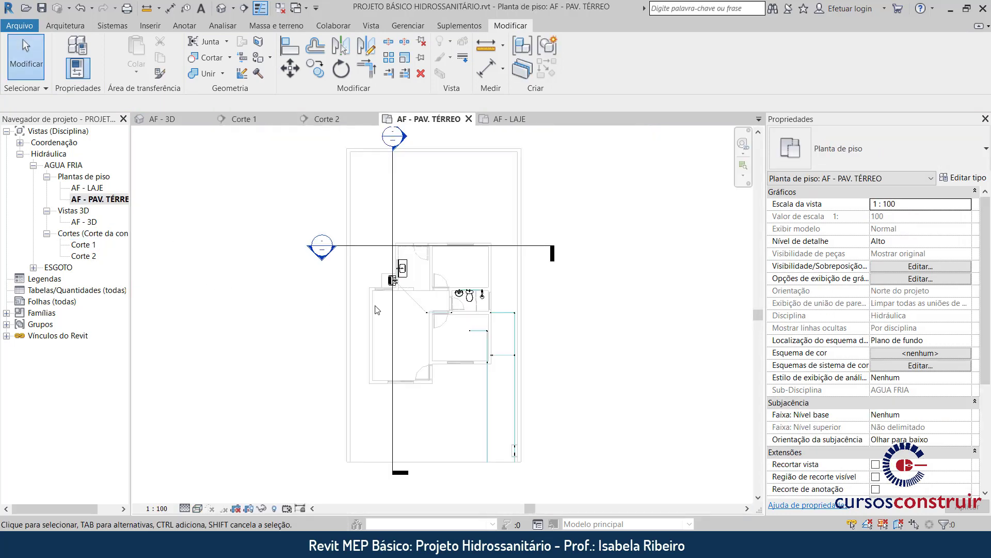
Zoom in and set the plan's visual style to Cores consistentes.
scroll(397, 252, up, 2)
scroll(399, 350, up, 2)
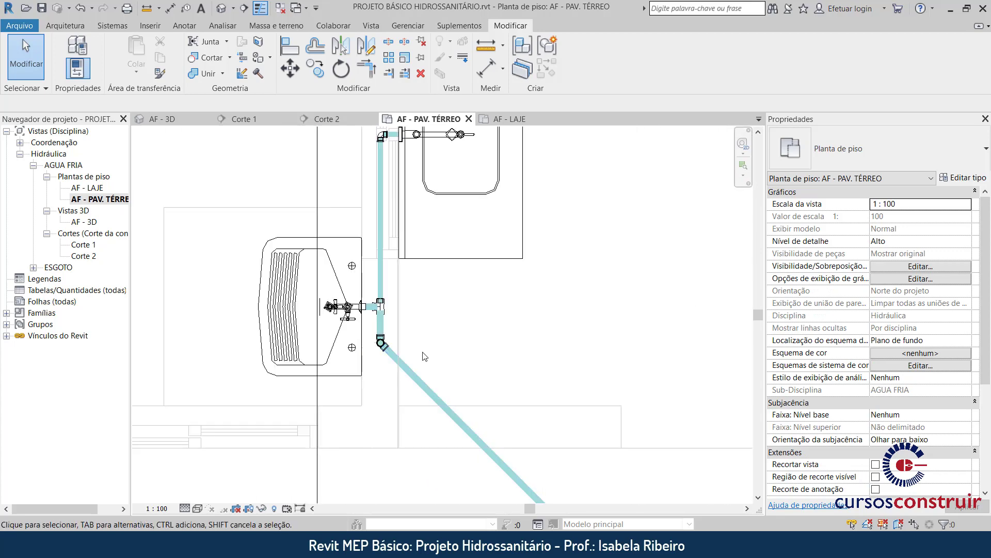
scroll(371, 362, up, 2)
scroll(361, 398, up, 2)
scroll(413, 408, up, 1)
scroll(413, 413, up, 2)
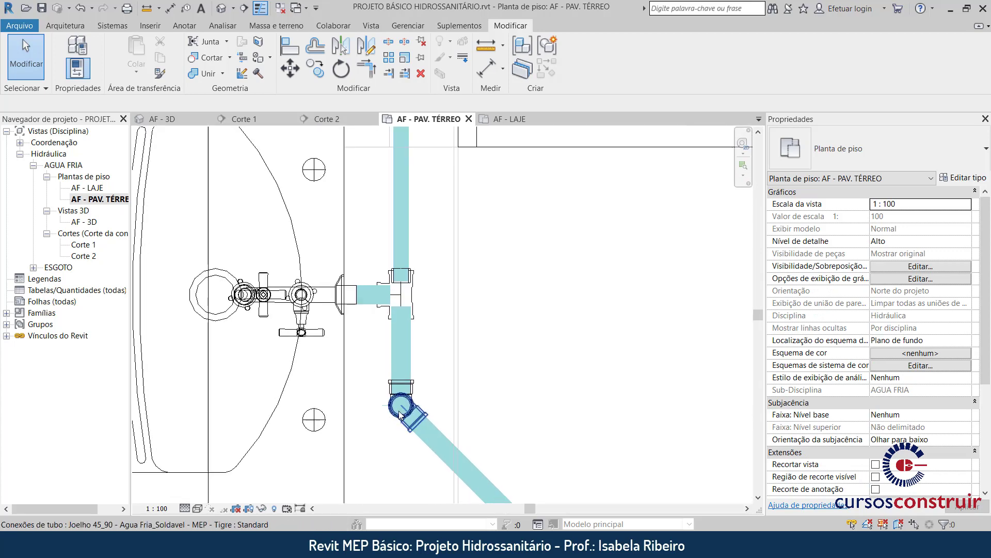
scroll(412, 425, up, 1)
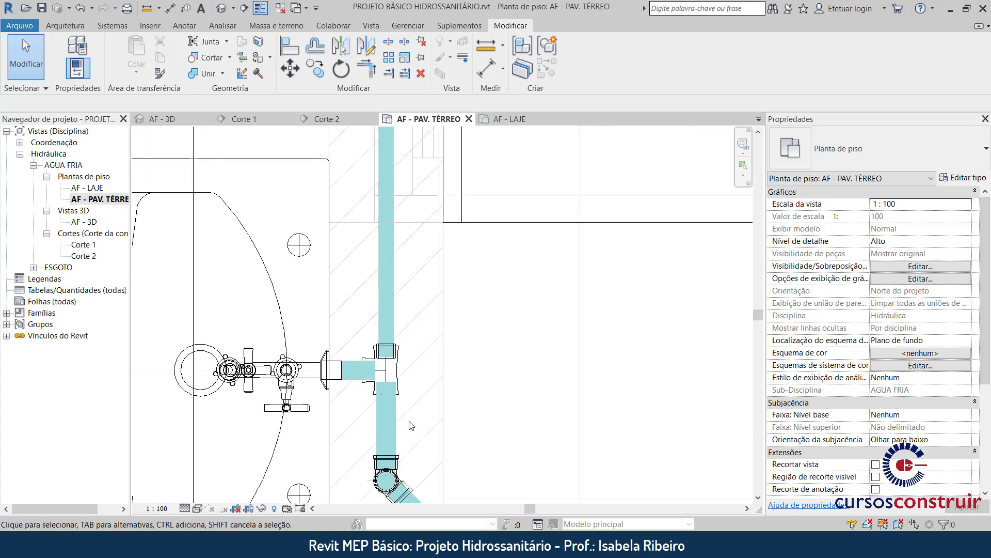
click(197, 509)
click(231, 469)
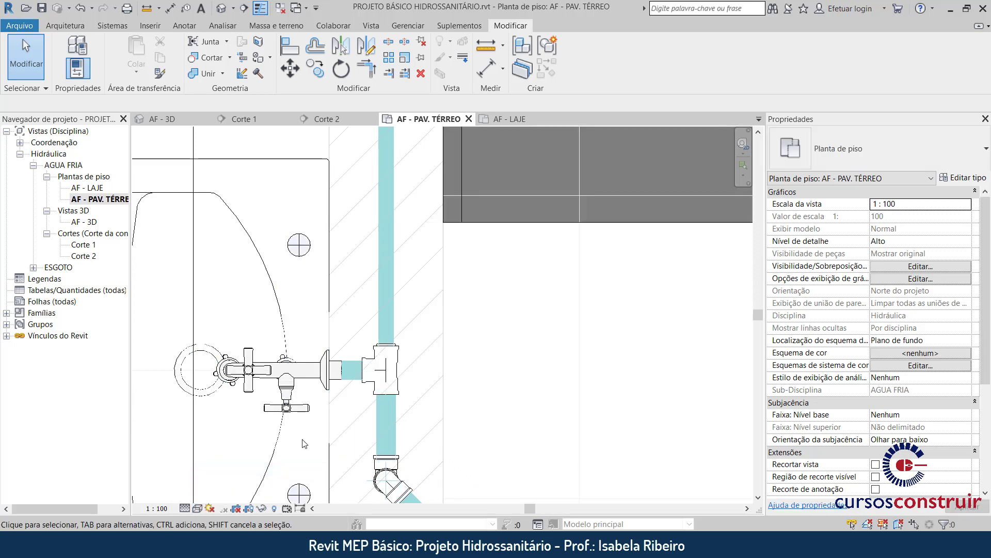
Frame the kitchen sink area and check the 20 mm Joelho 45_90 elbow at offset 1.0000.
scroll(546, 340, down, 1)
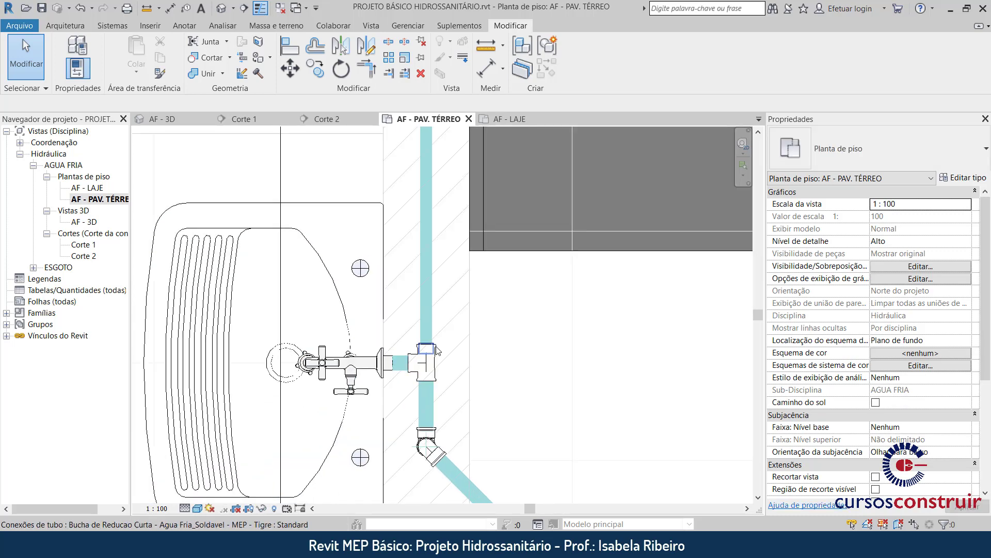
scroll(435, 342, down, 1)
middle_drag(413, 166, 346, 387)
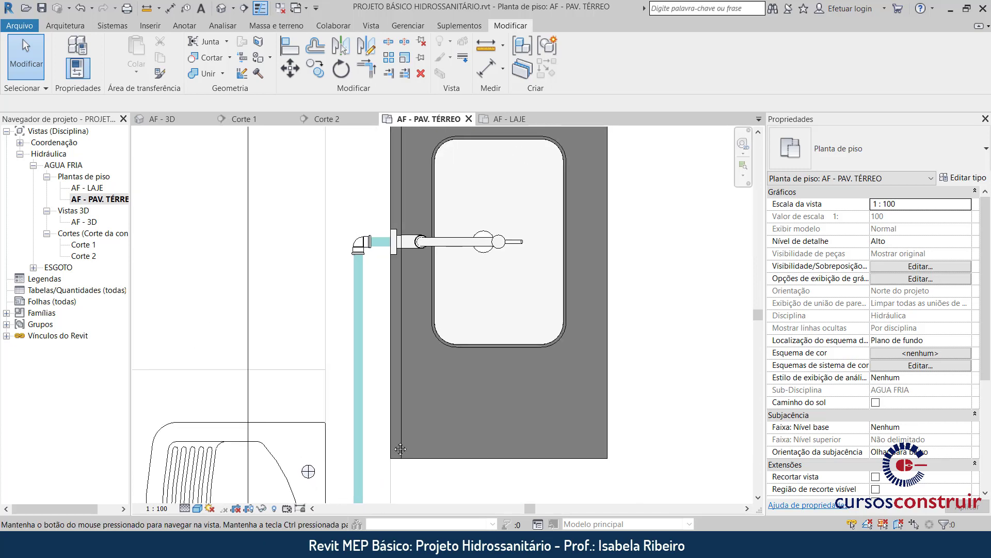
scroll(366, 240, up, 2)
scroll(378, 244, down, 1)
scroll(378, 244, down, 1)
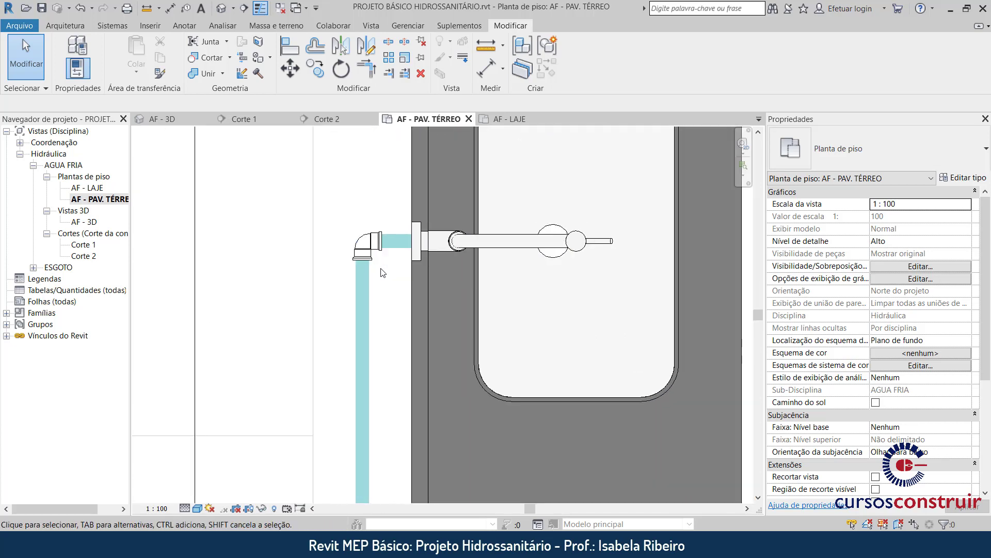
scroll(377, 244, down, 2)
middle_drag(387, 242, 385, 213)
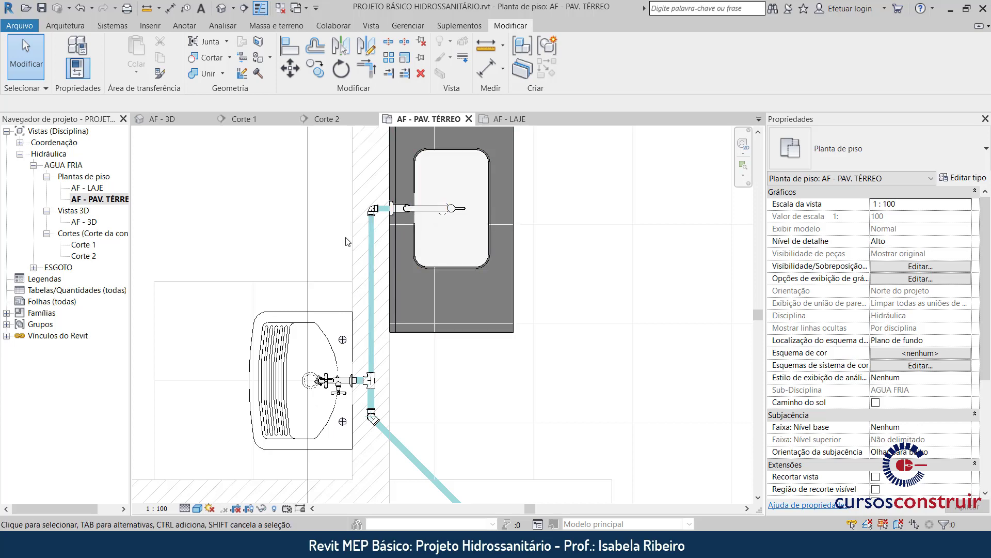
click(374, 210)
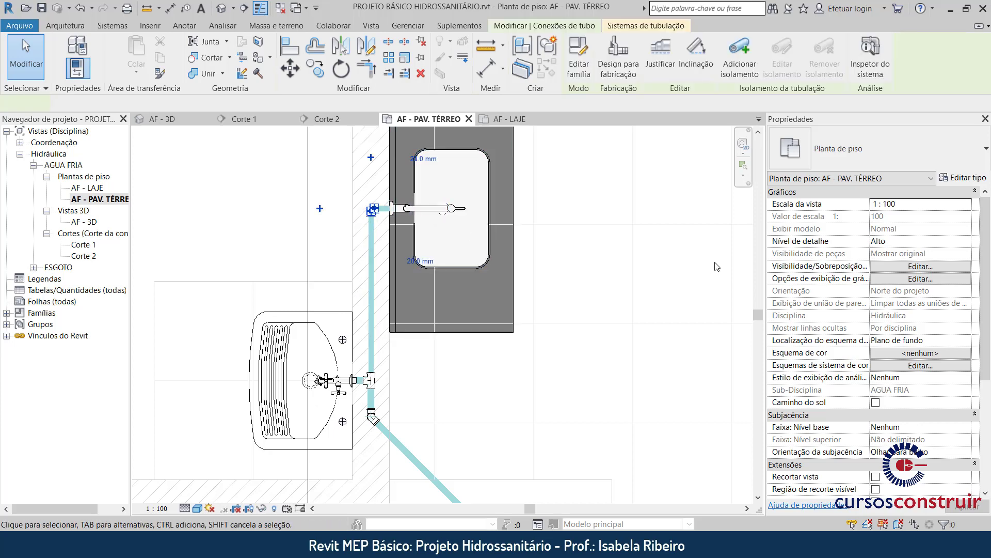
key(Escape)
scroll(389, 225, up, 3)
Change the elbow's type to Joelho 90 com Bucha de Latao - Agua Fria_Soldavel - MEP - Tigre Standard.
click(378, 209)
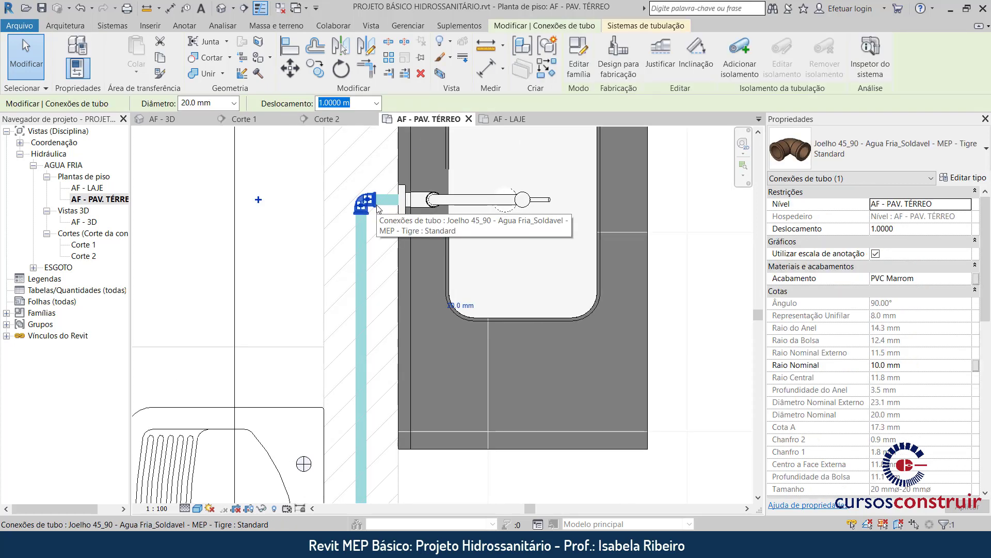
click(889, 147)
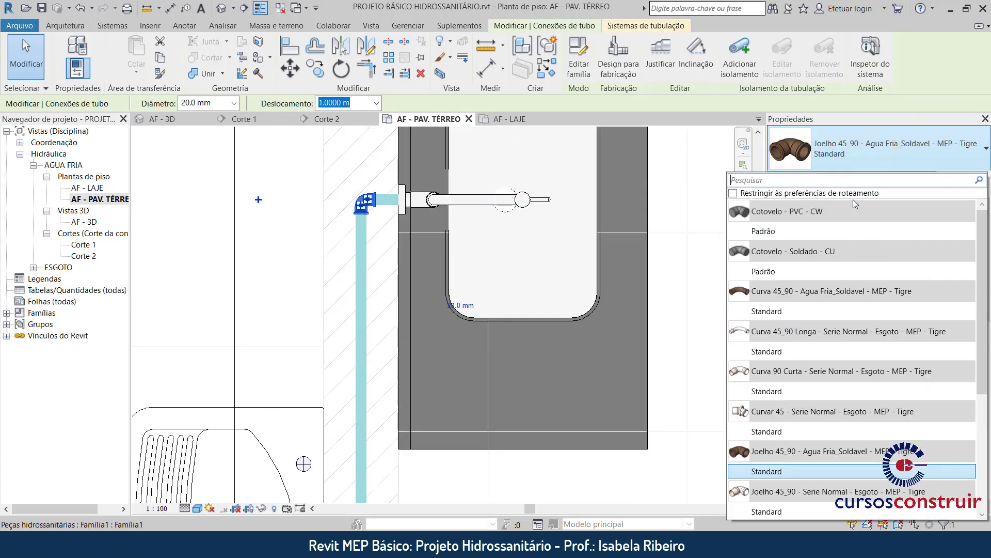
scroll(827, 310, down, 2)
scroll(785, 393, down, 2)
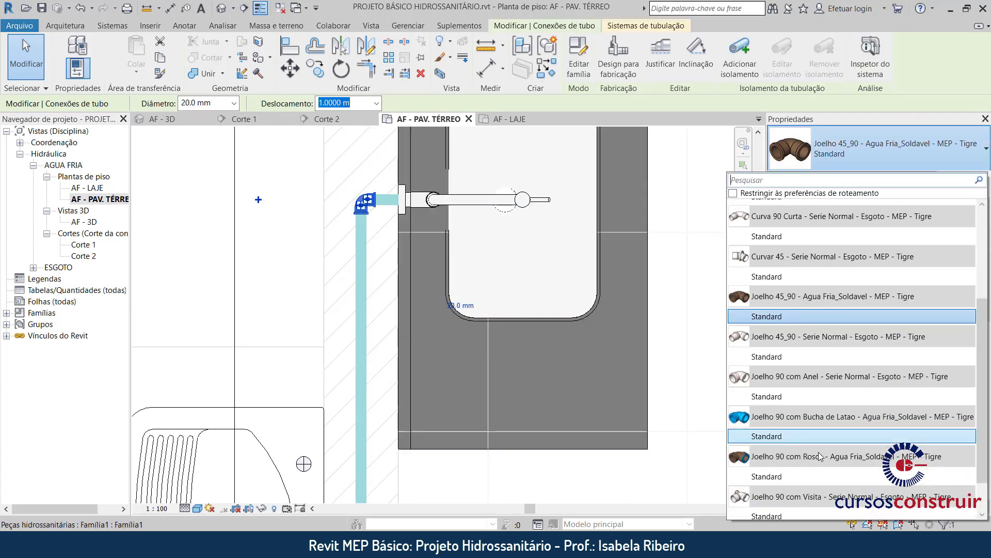
click(766, 434)
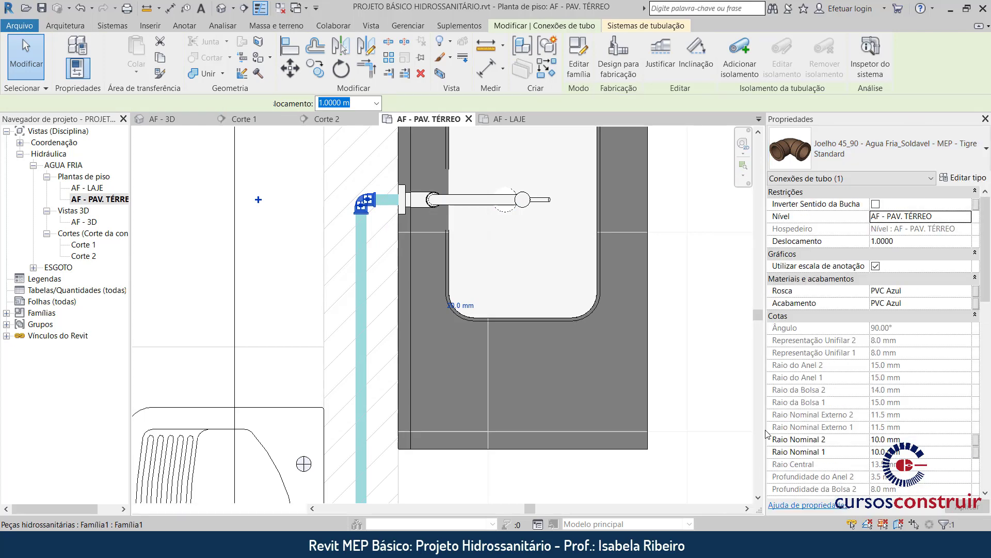
click(305, 196)
Flip the new elbow's bushing direction and flip it back, leaving it unreversed.
scroll(438, 200, up, 2)
scroll(433, 212, up, 2)
middle_drag(433, 213, 478, 342)
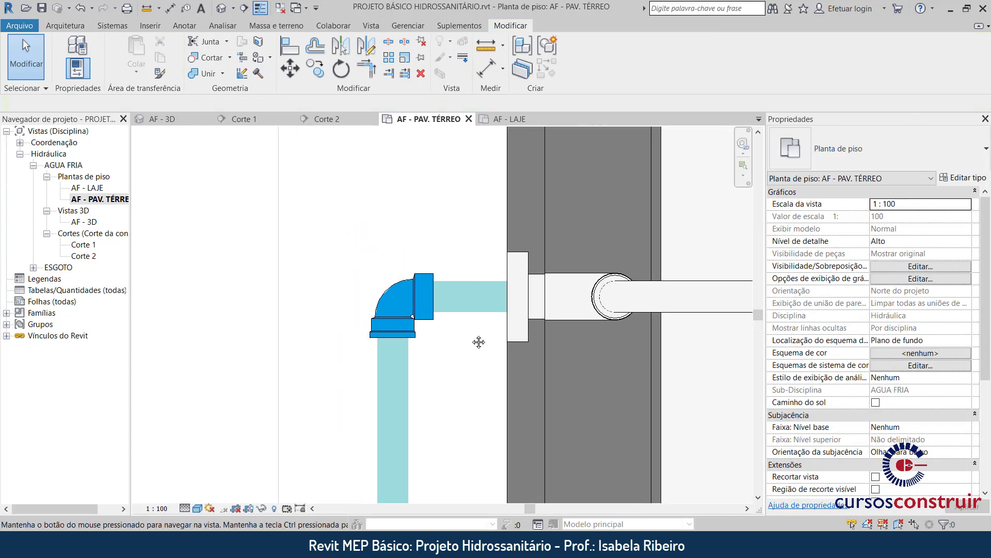
click(418, 296)
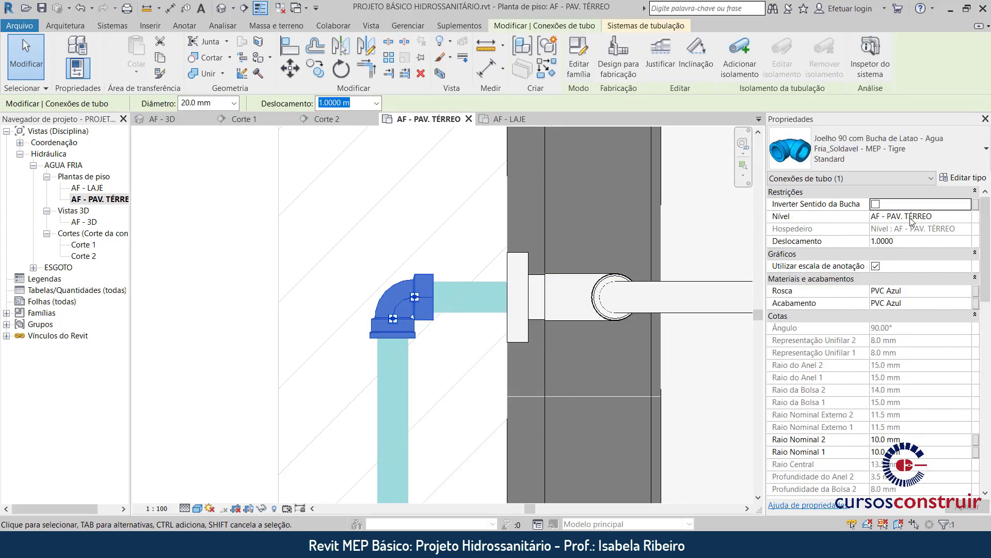
click(876, 204)
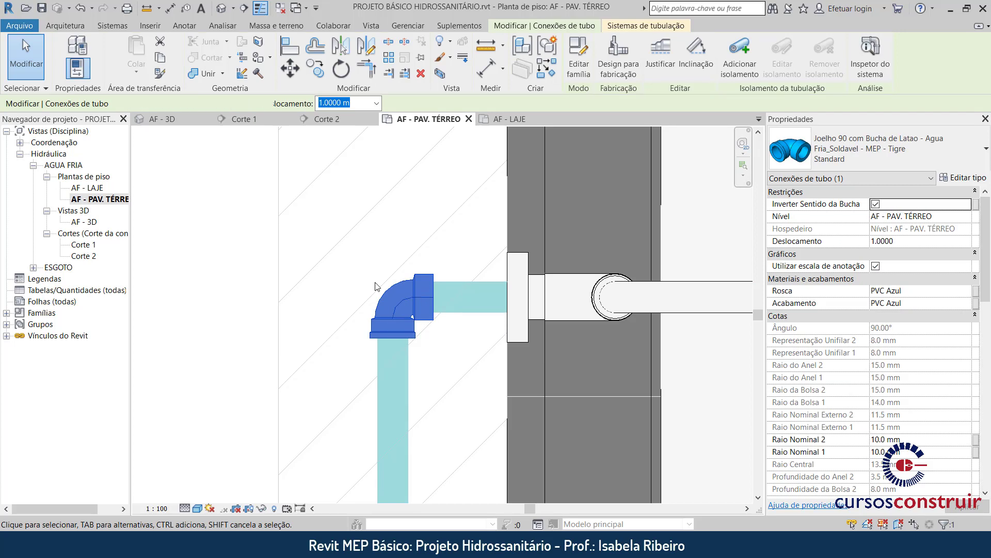
click(876, 203)
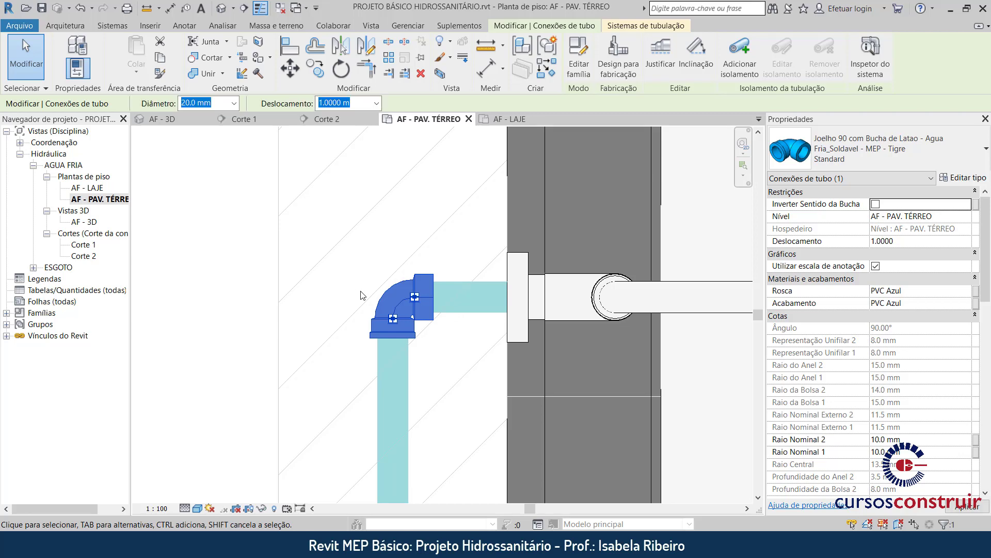
click(289, 49)
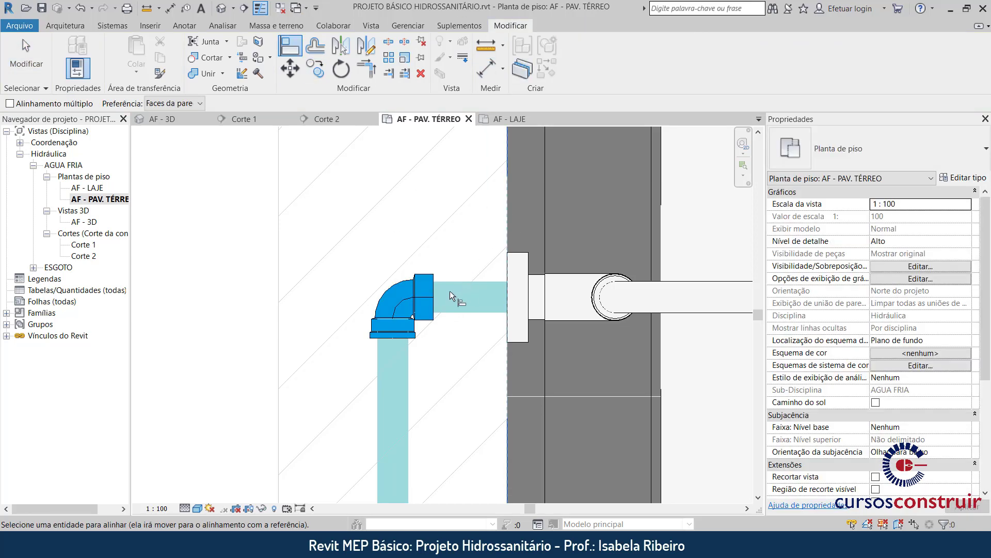
Align the elbow and riser to the faucet fitting, then select the laundry tub faucet.
click(436, 293)
scroll(467, 369, down, 2)
scroll(468, 353, down, 3)
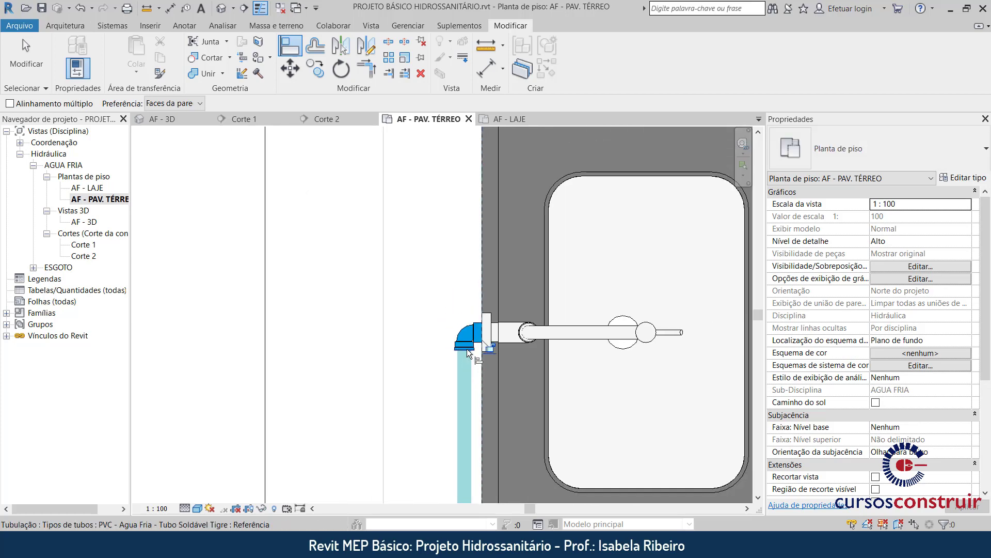
middle_drag(468, 353, 438, 290)
scroll(438, 289, down, 2)
scroll(438, 290, down, 2)
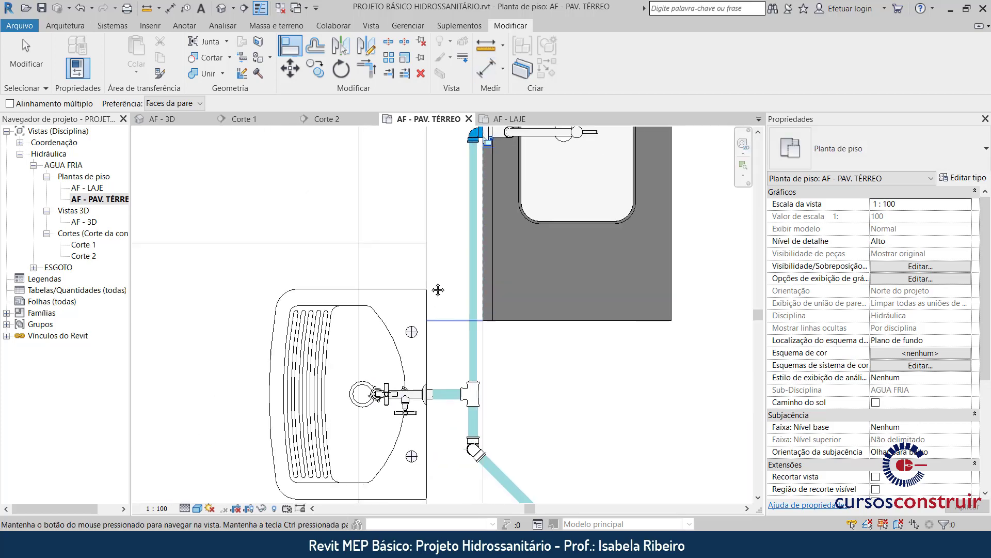
scroll(439, 393, up, 2)
scroll(439, 392, up, 2)
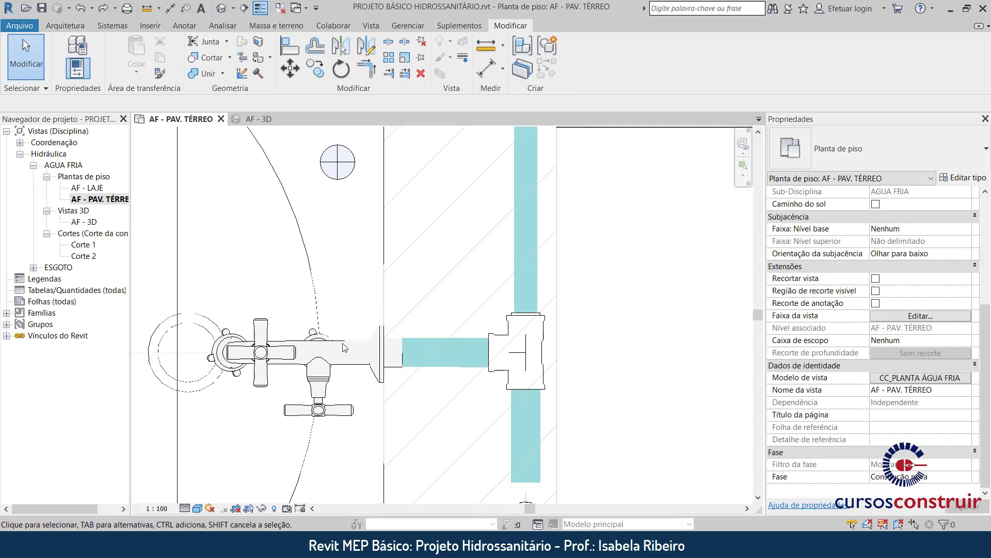
click(348, 374)
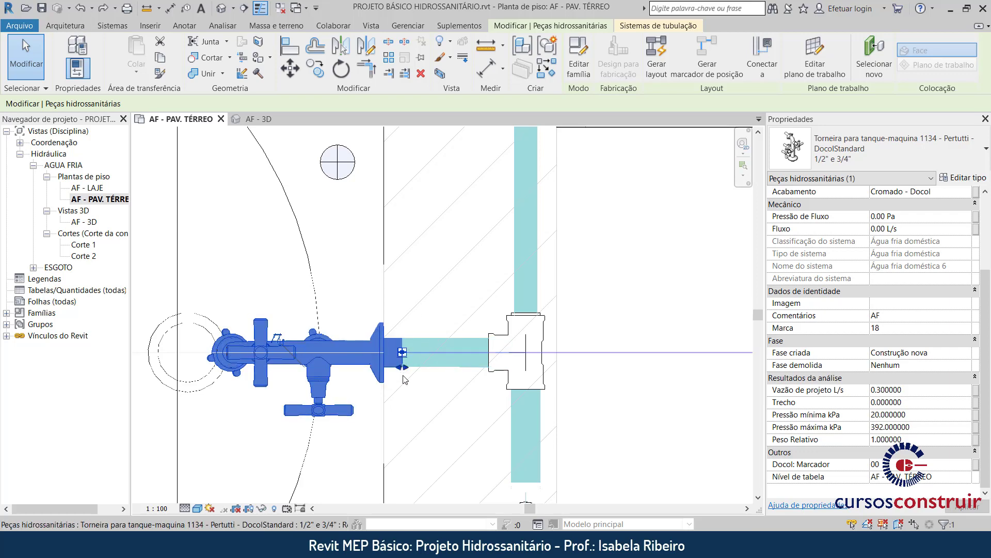
Move the laundry tub faucet back onto the wall line.
click(431, 390)
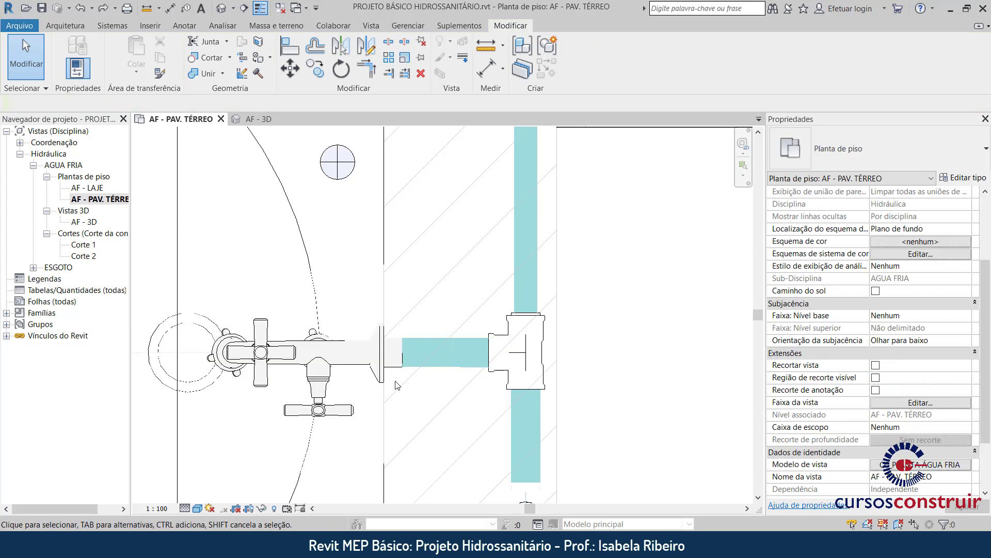
scroll(403, 386, up, 2)
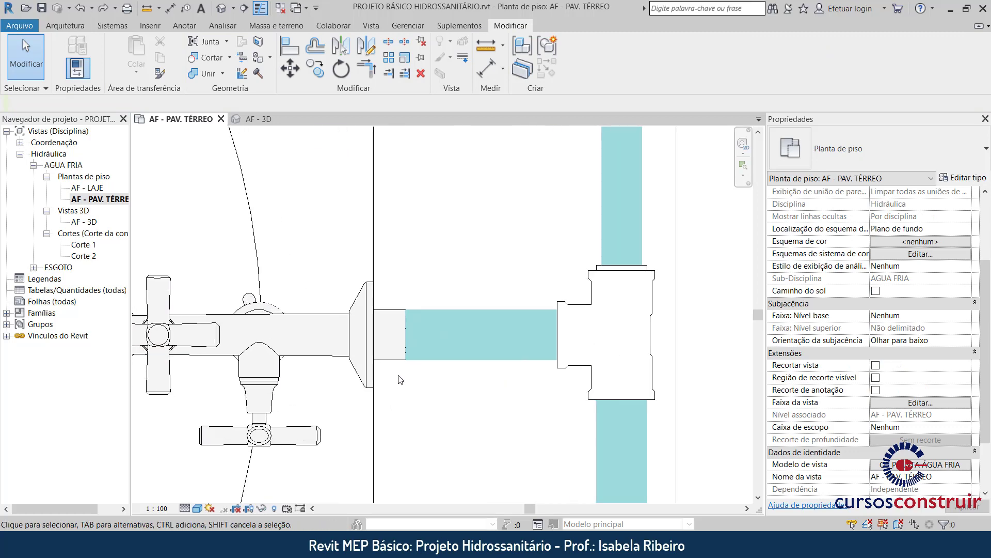
scroll(400, 314, up, 1)
scroll(431, 332, up, 1)
click(331, 273)
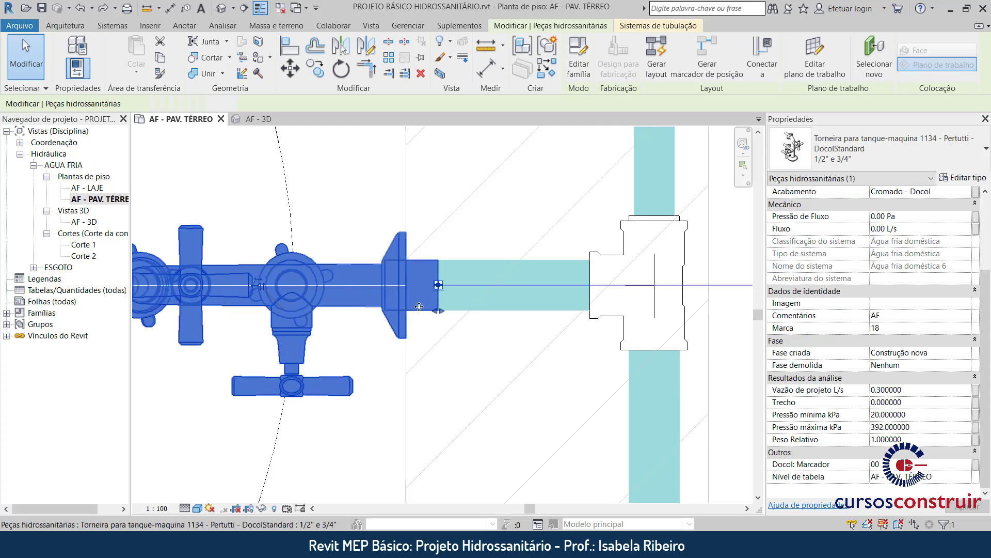
mouse_move(437, 316)
mouse_down()
mouse_move(403, 318)
mouse_move(407, 281)
mouse_up()
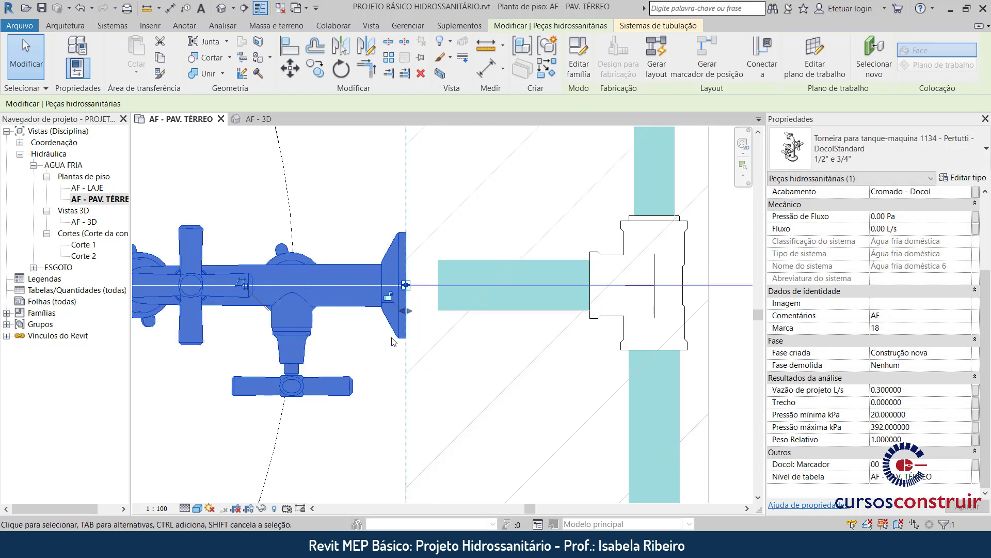
click(462, 357)
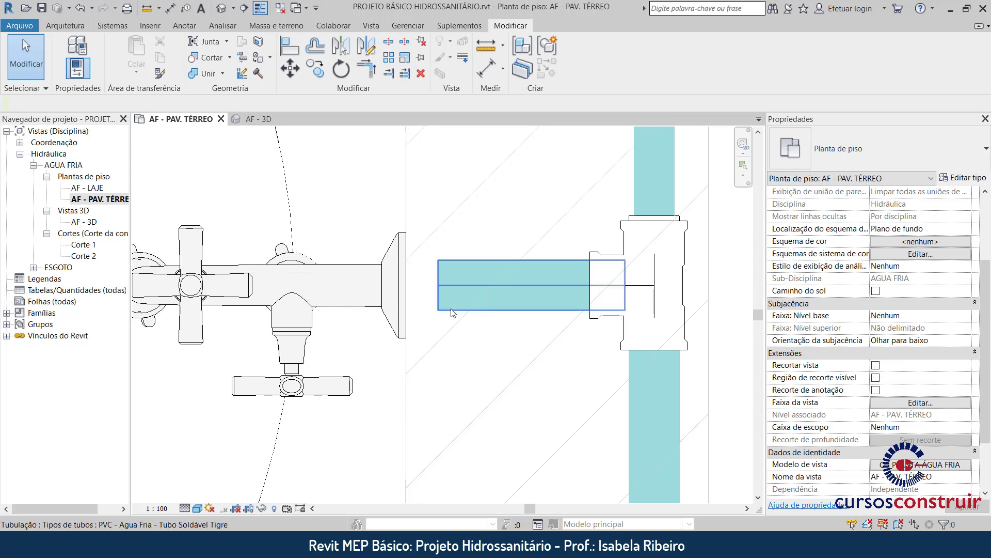
Shorten the pipe stub leaving the tee to 0.0700.
click(472, 307)
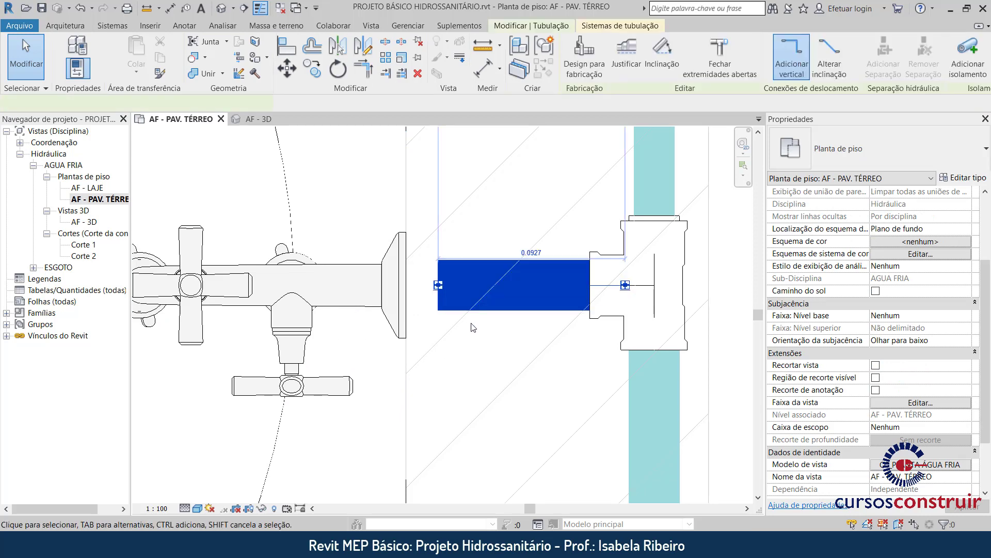
drag(437, 285, 483, 285)
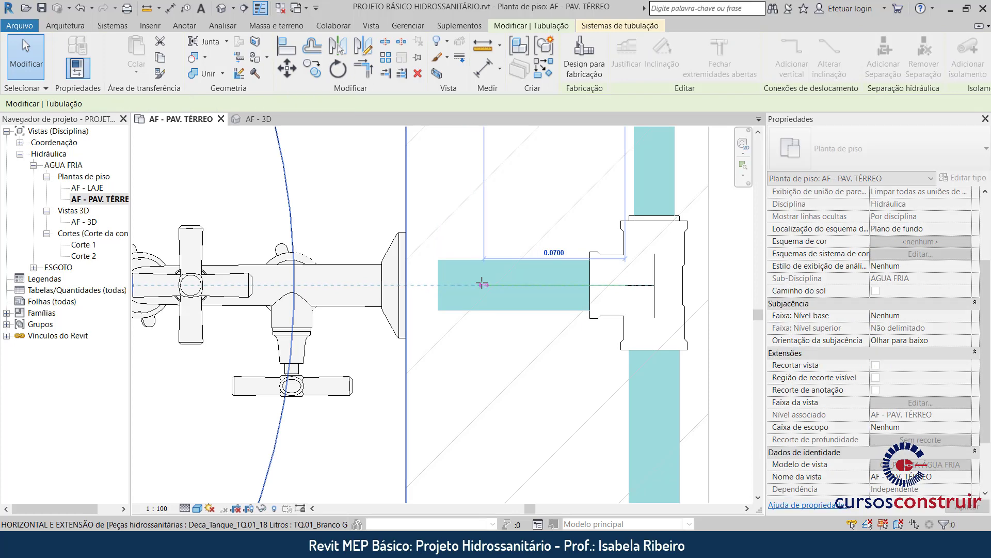
click(461, 226)
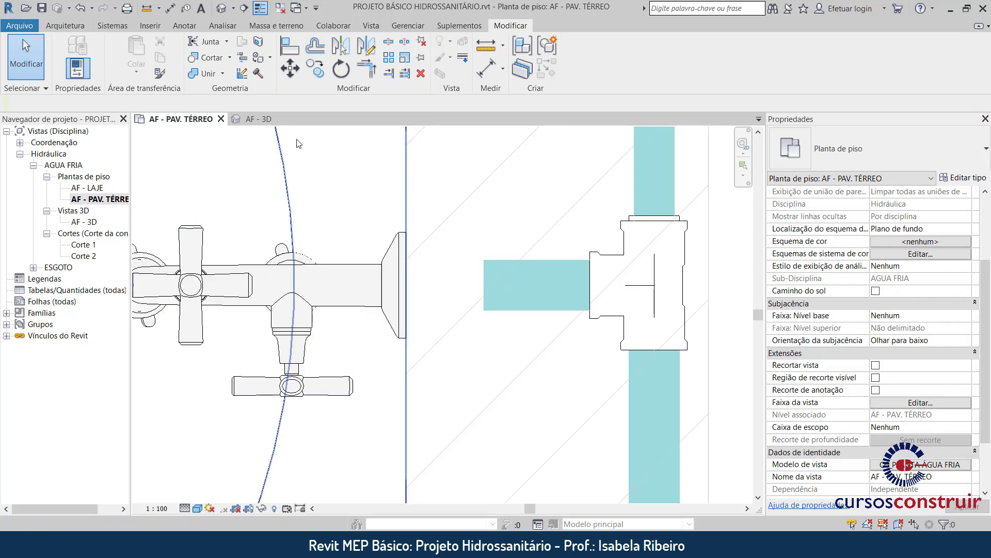
click(93, 28)
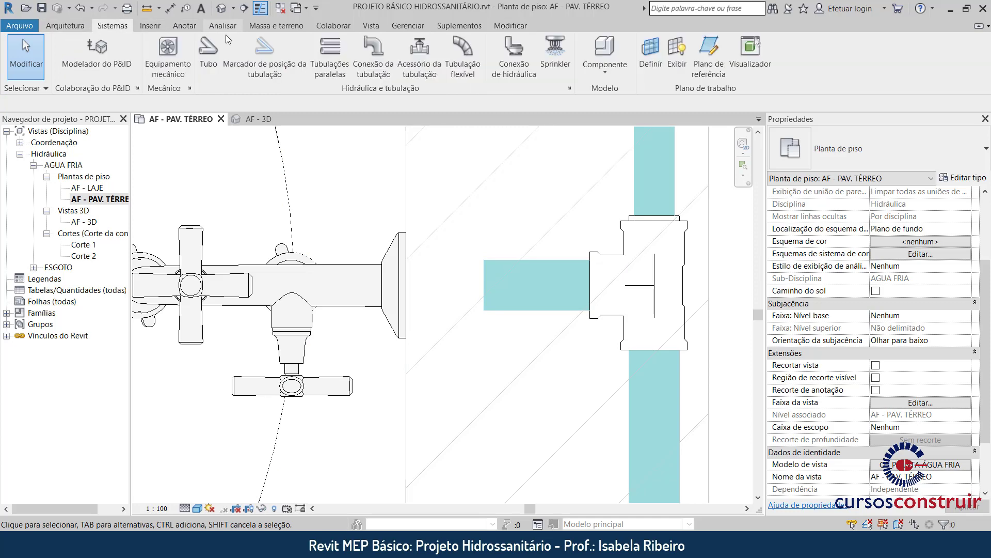
Set the Luva com Bucha de Latao coupling's Raio Nominal 2 to 12.5 mm, then cancel placement.
click(387, 73)
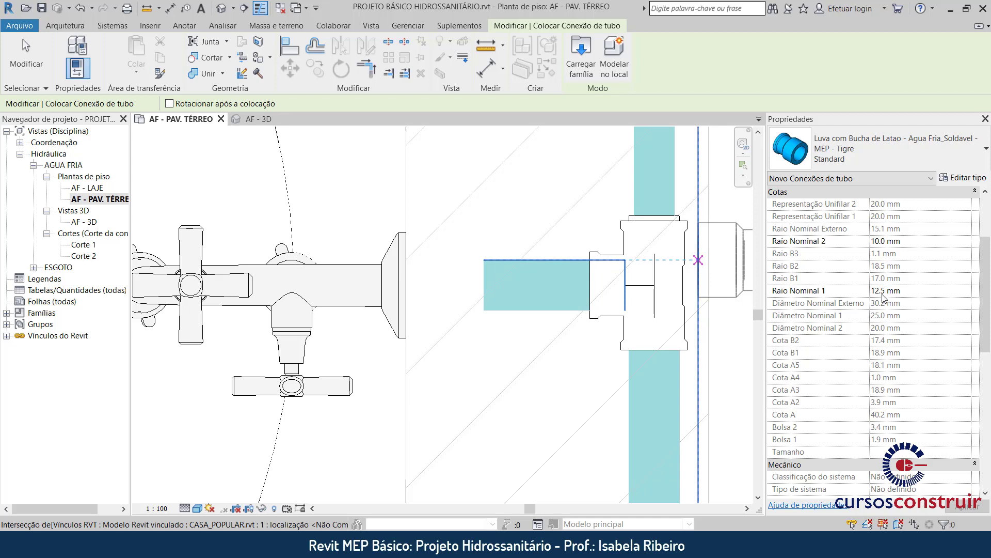
click(900, 242)
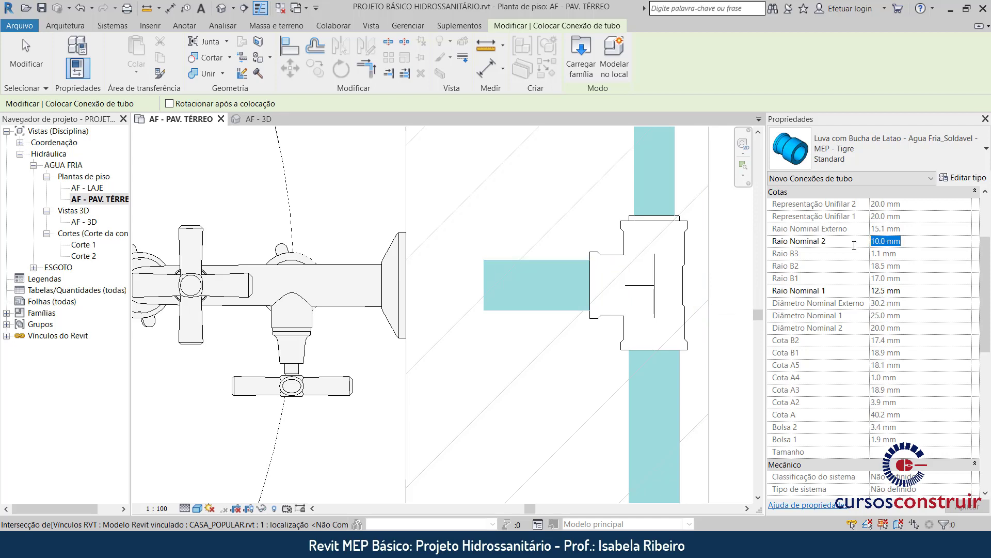
text(12.5)
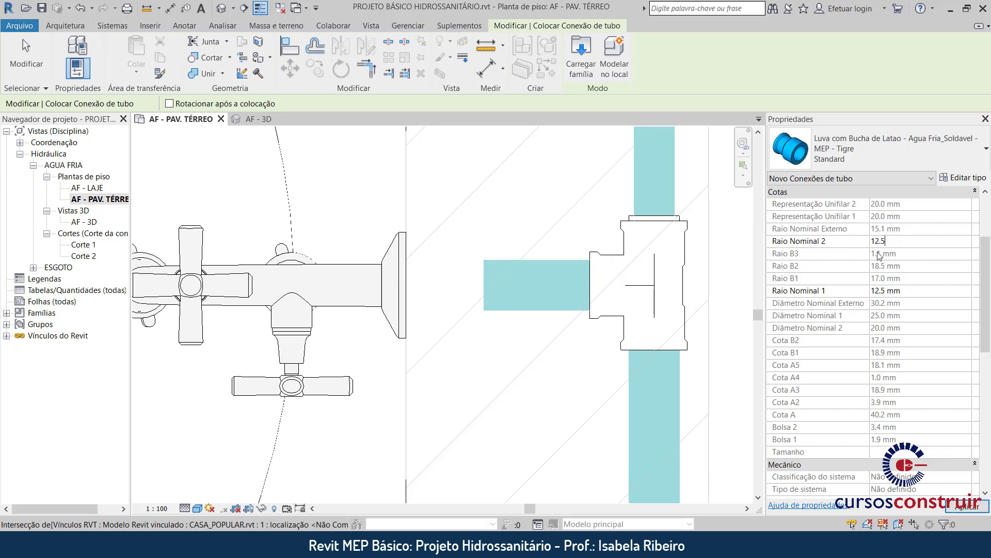
key(Return)
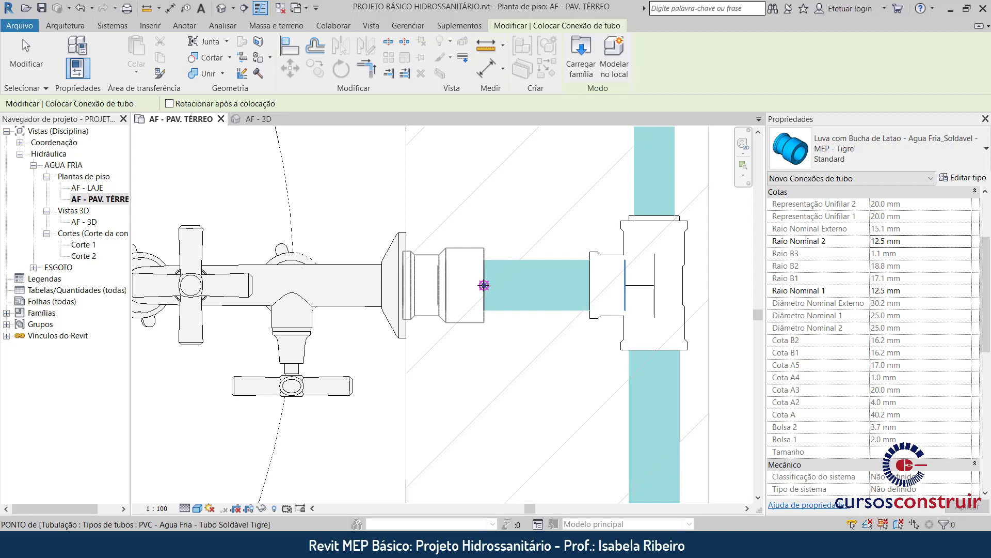
key(Escape)
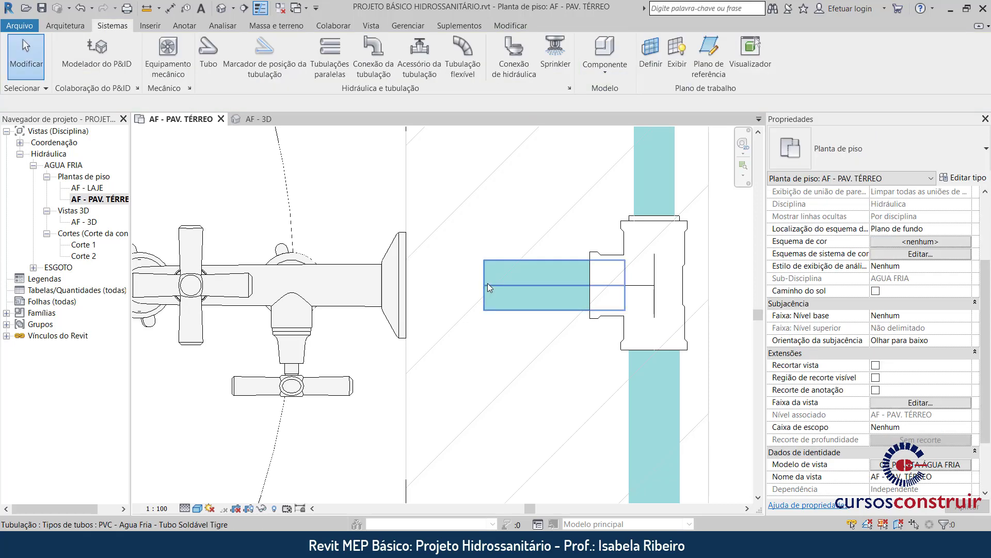
Pull the pipe stub back slightly and fit a Luva com Bucha de Latão coupling facing the faucet.
drag(487, 283, 504, 285)
key(Escape)
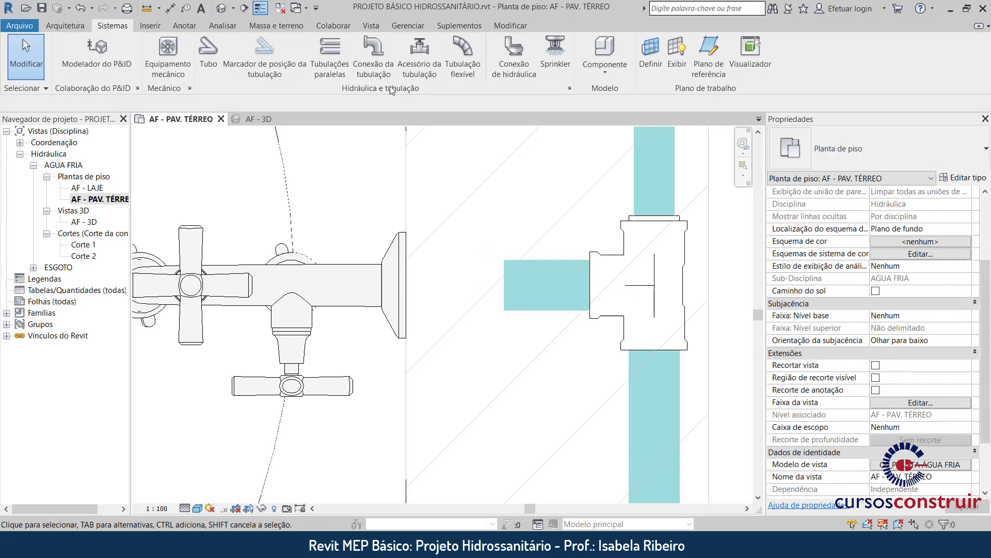
click(373, 54)
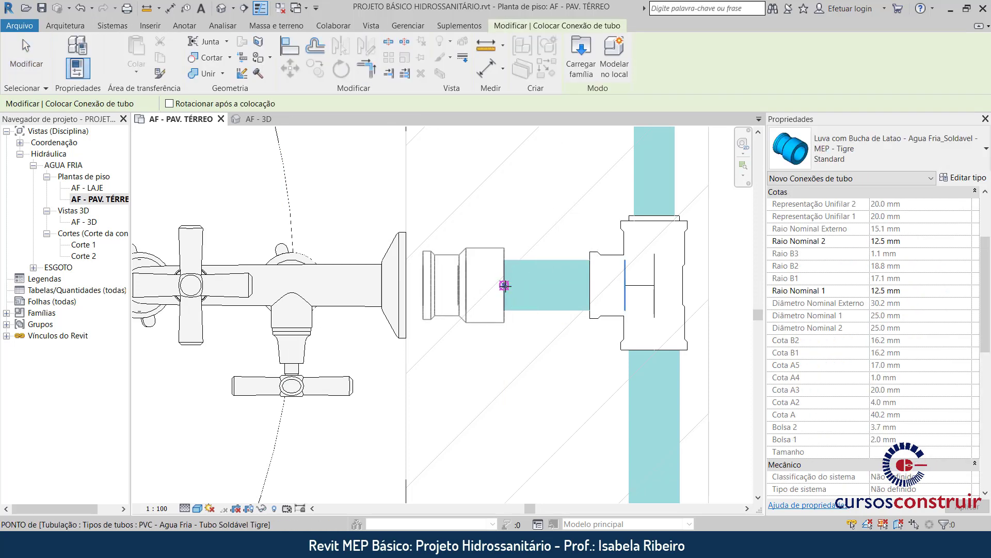
click(504, 286)
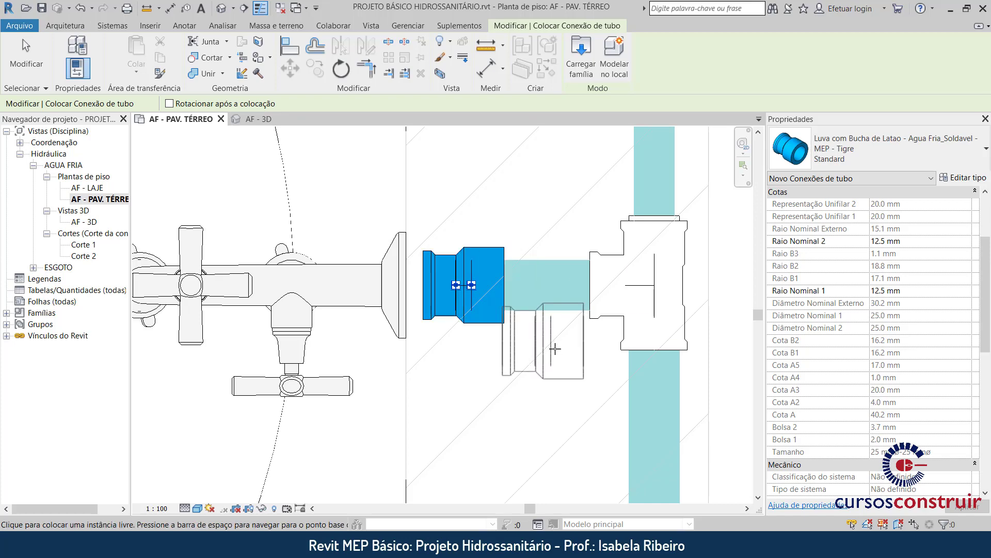
key(Escape)
key(Escape)
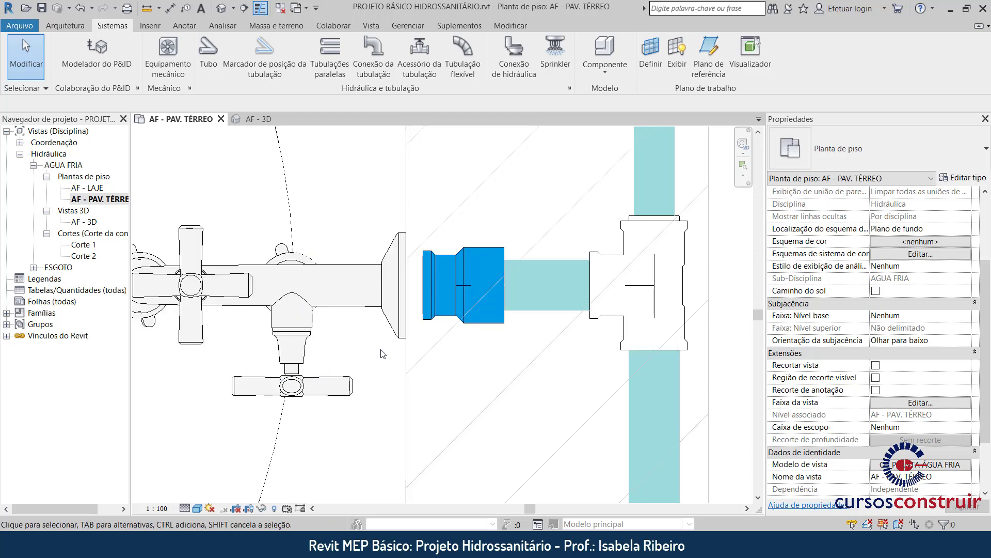
Reverse the Luva coupling's bushing direction with Inverter Sentido da Bucha.
click(472, 324)
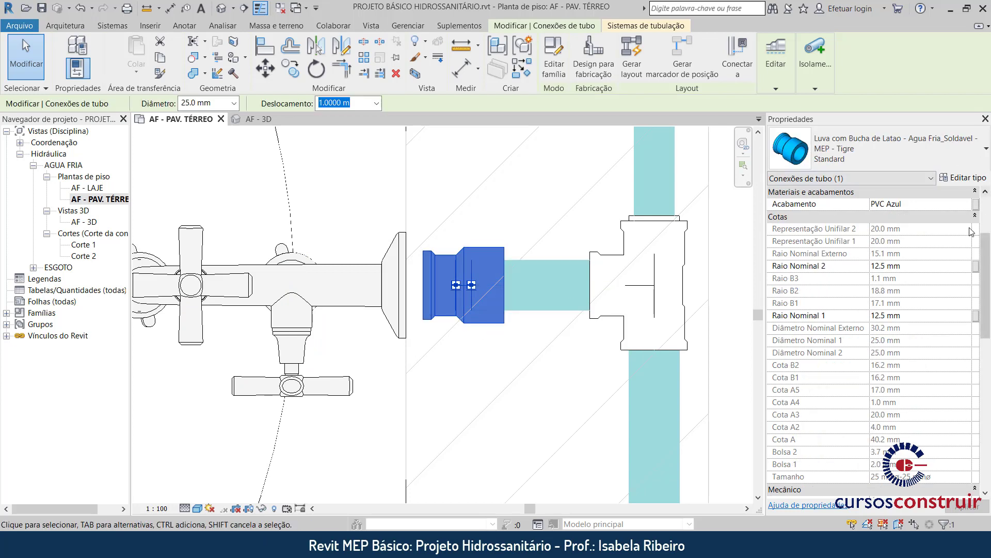
scroll(966, 231, up, 3)
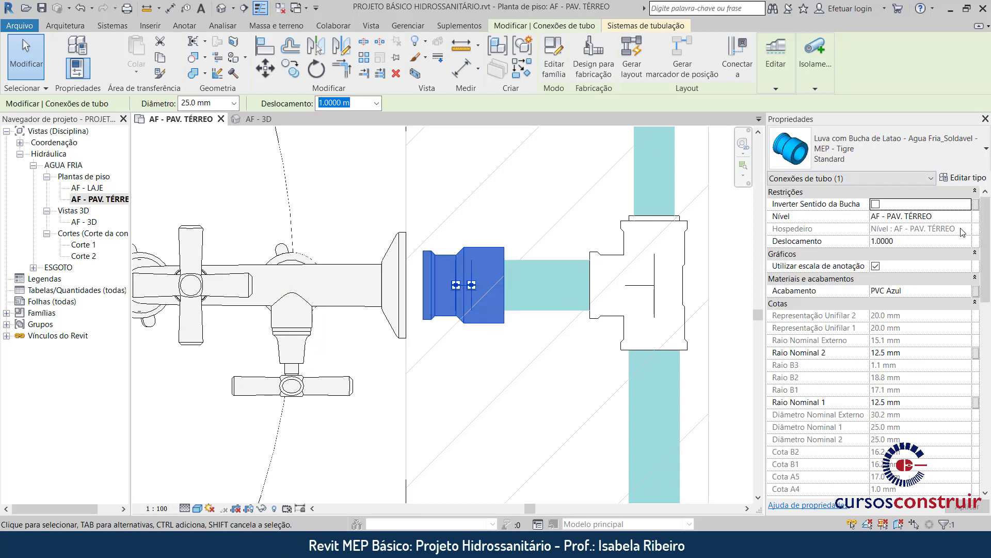
click(875, 204)
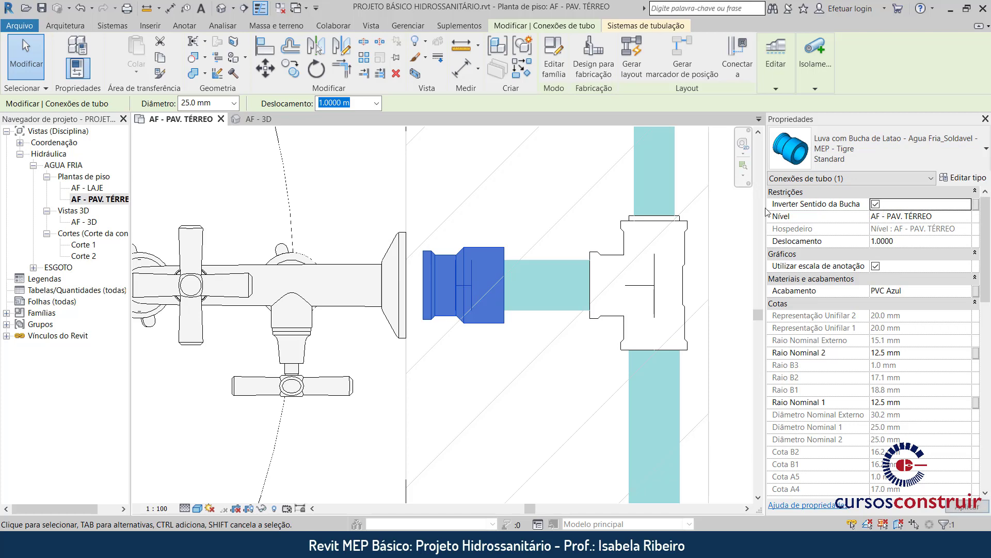
click(484, 226)
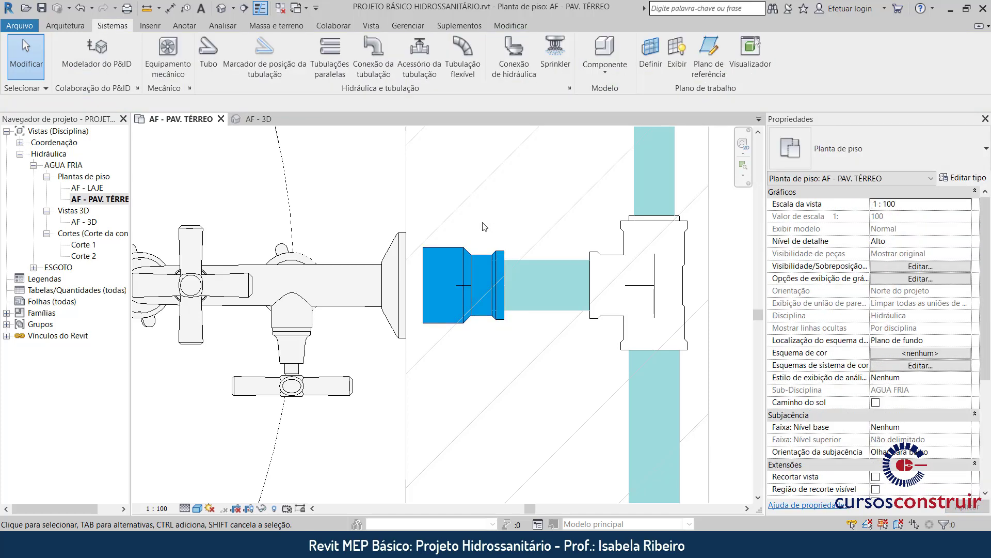
Align the coupling's face flush with the wall line and reselect it to check its properties.
click(513, 26)
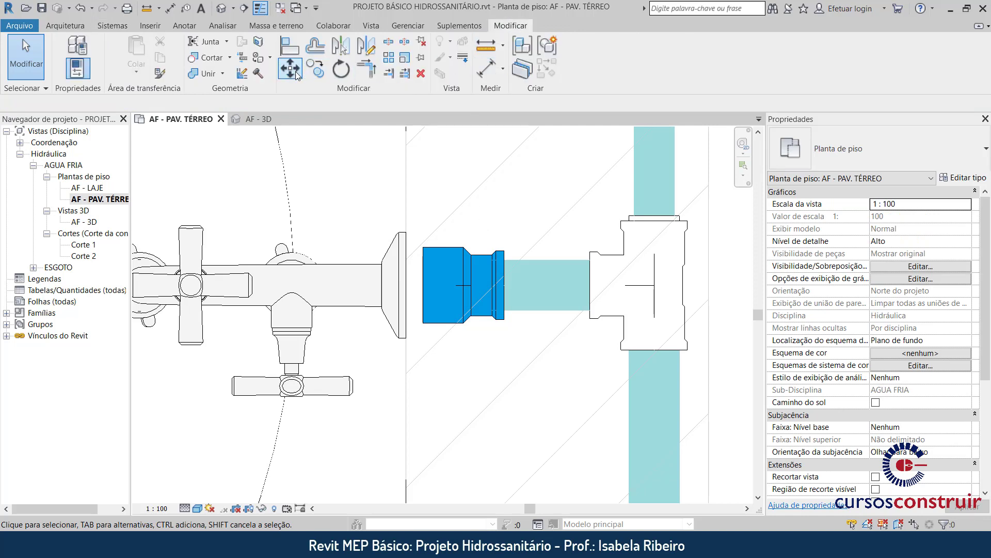
click(290, 47)
click(406, 184)
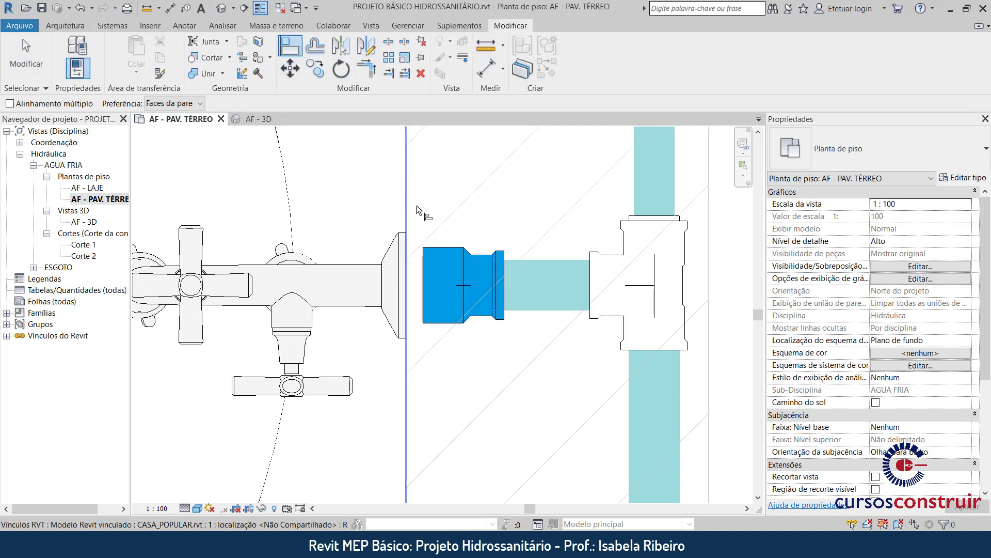
click(424, 285)
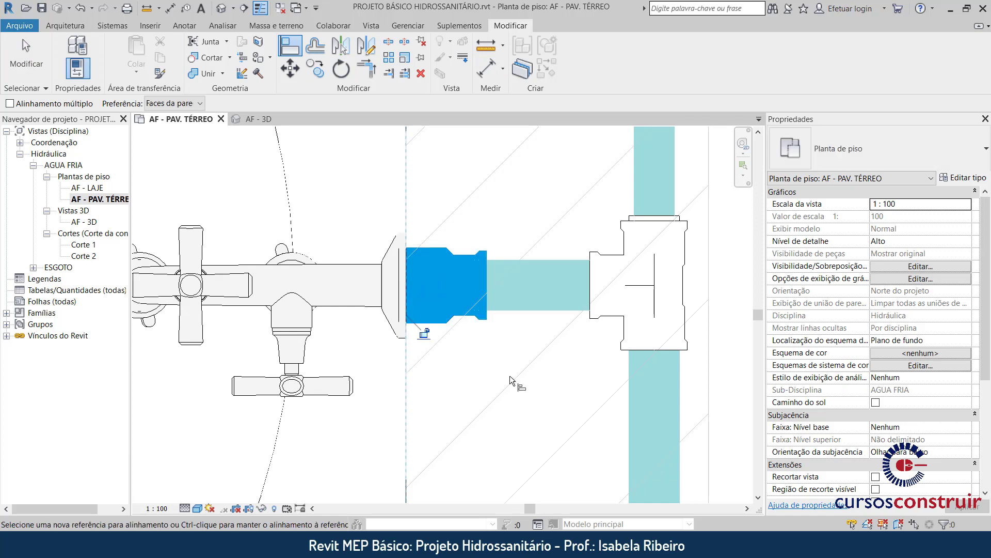
key(Escape)
key(Escape)
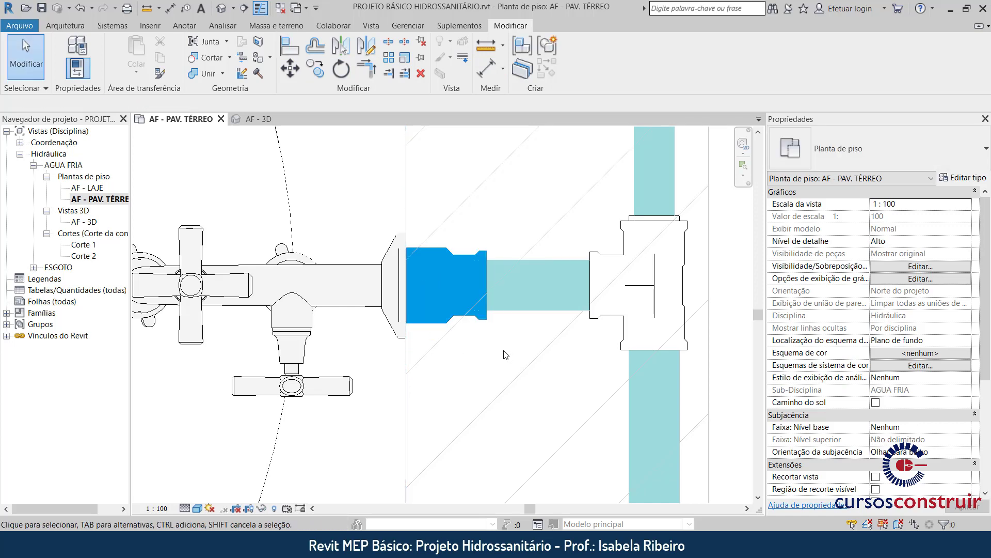
click(485, 323)
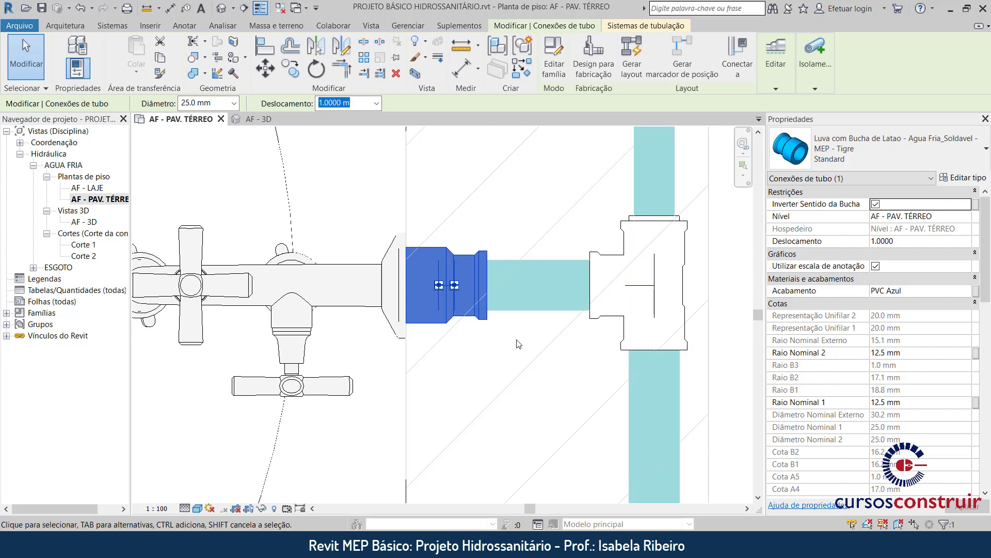
Switch to the AF - 3D view and navigate along the riser to inspect the network.
double_click(82, 222)
click(508, 449)
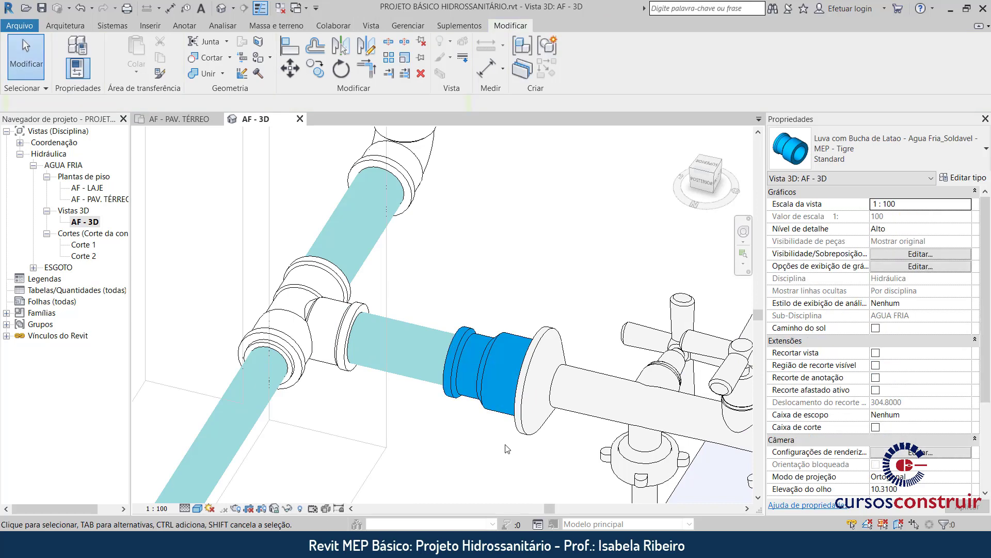
scroll(490, 428, down, 5)
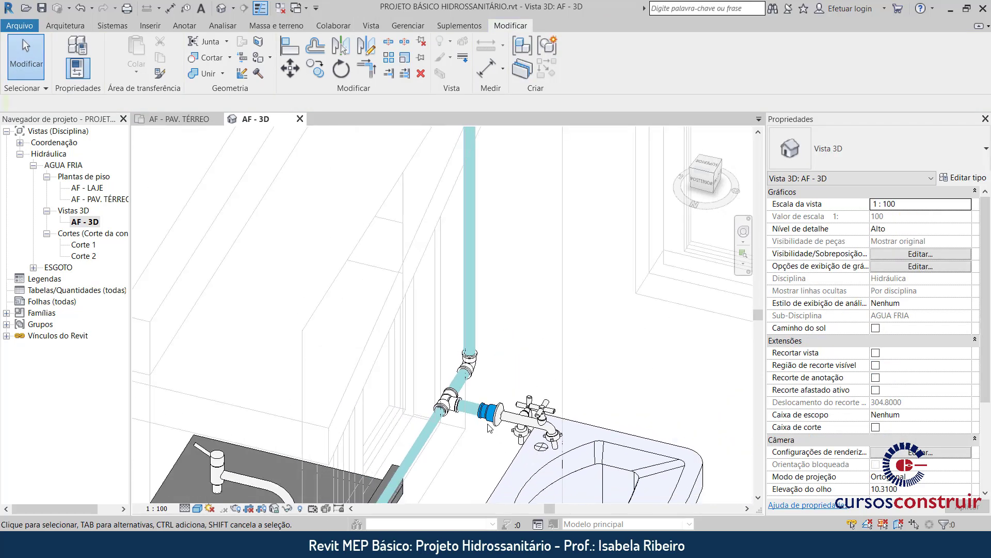
scroll(489, 428, down, 2)
scroll(496, 403, down, 1)
scroll(506, 372, down, 2)
scroll(519, 326, down, 1)
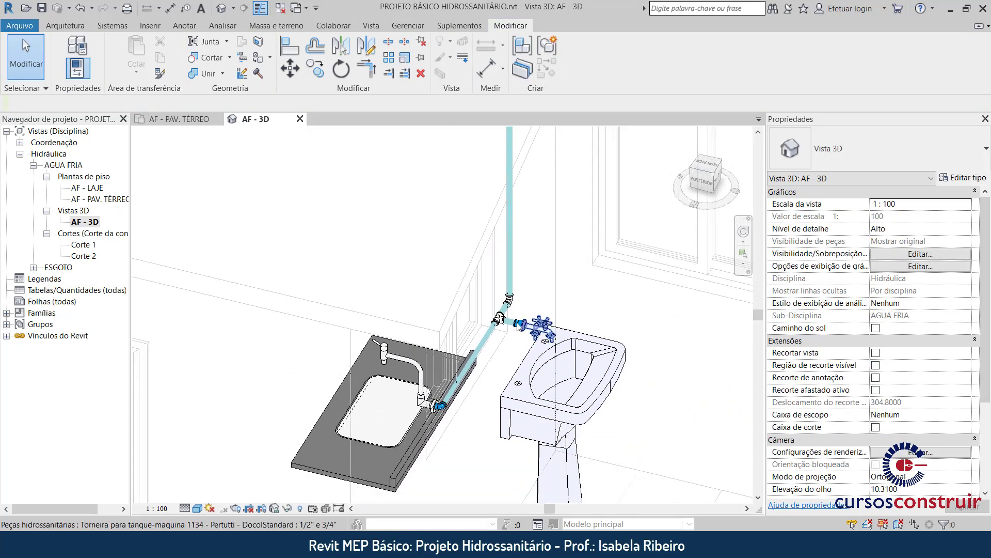
middle_drag(518, 214, 528, 305)
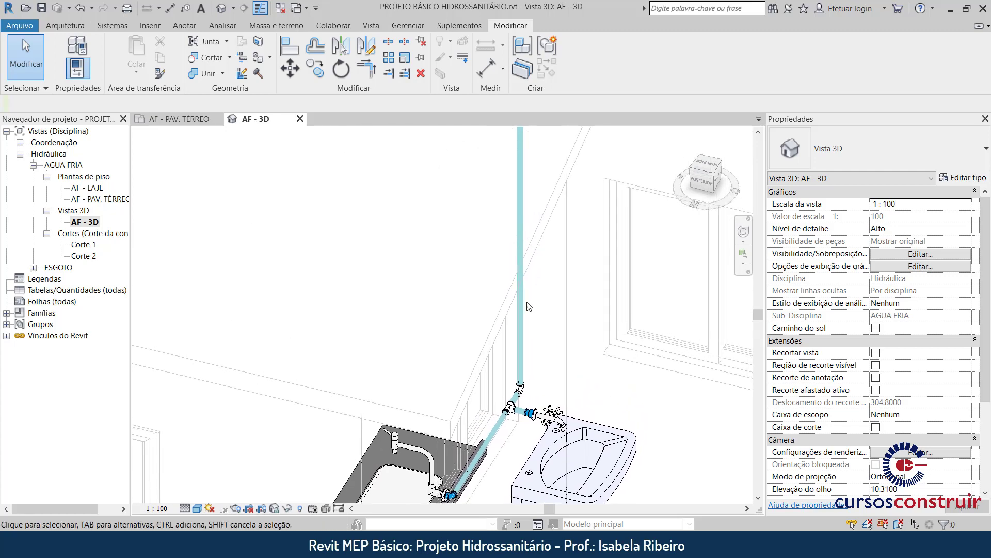
middle_drag(525, 250, 527, 278)
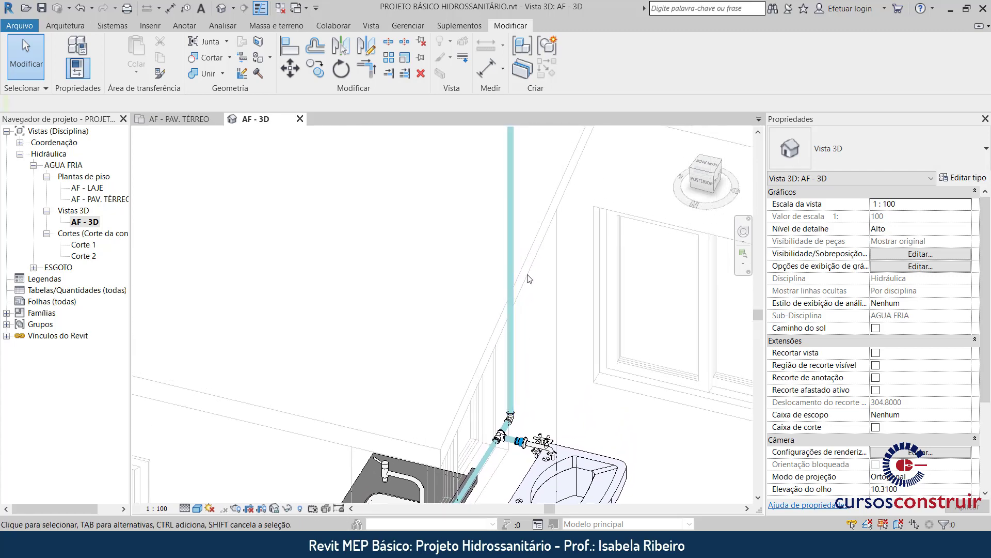
scroll(528, 278, down, 2)
scroll(537, 310, down, 2)
scroll(464, 289, down, 2)
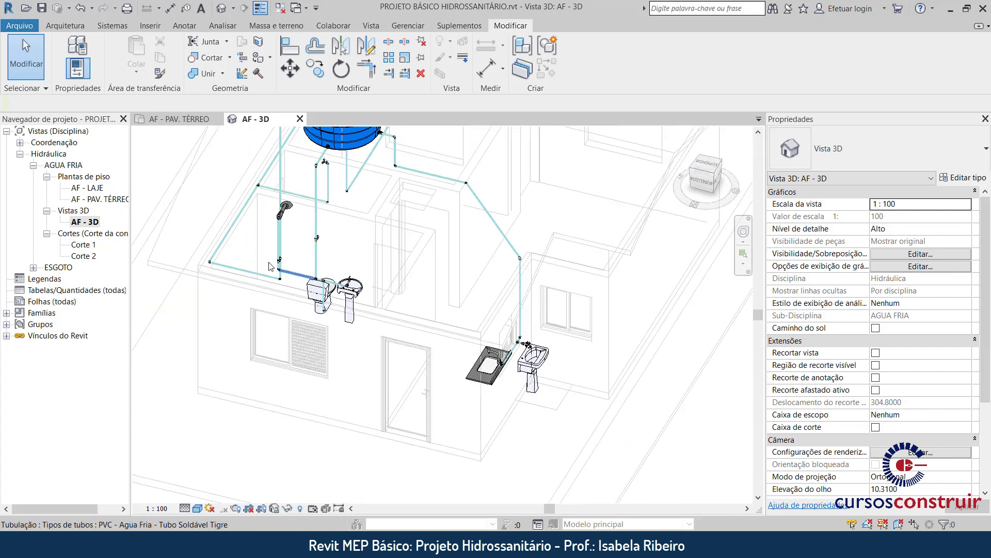
scroll(300, 255, up, 2)
scroll(299, 256, up, 1)
scroll(300, 256, up, 1)
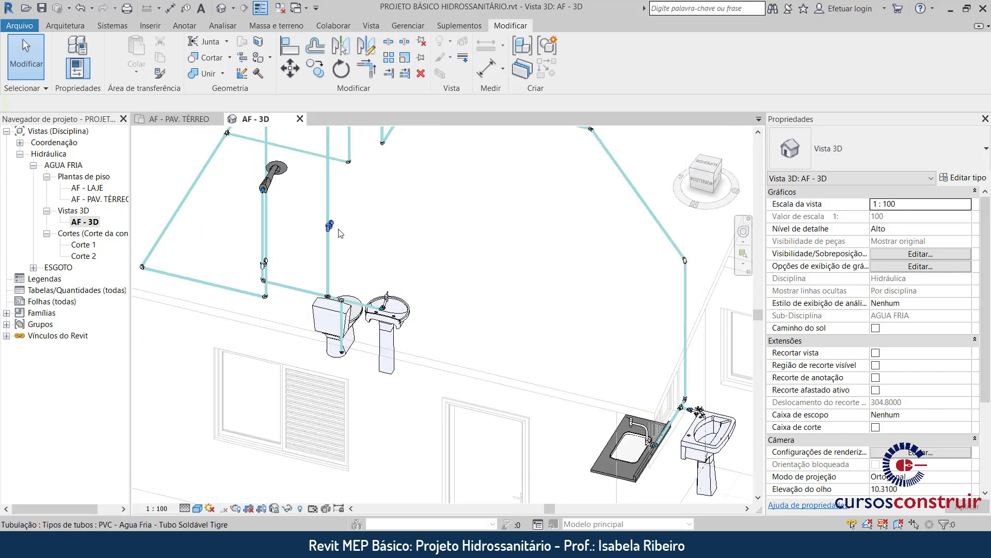
Check the shower riser's gate valve, then close the AF - PAV. TÉRREO plan view.
click(330, 226)
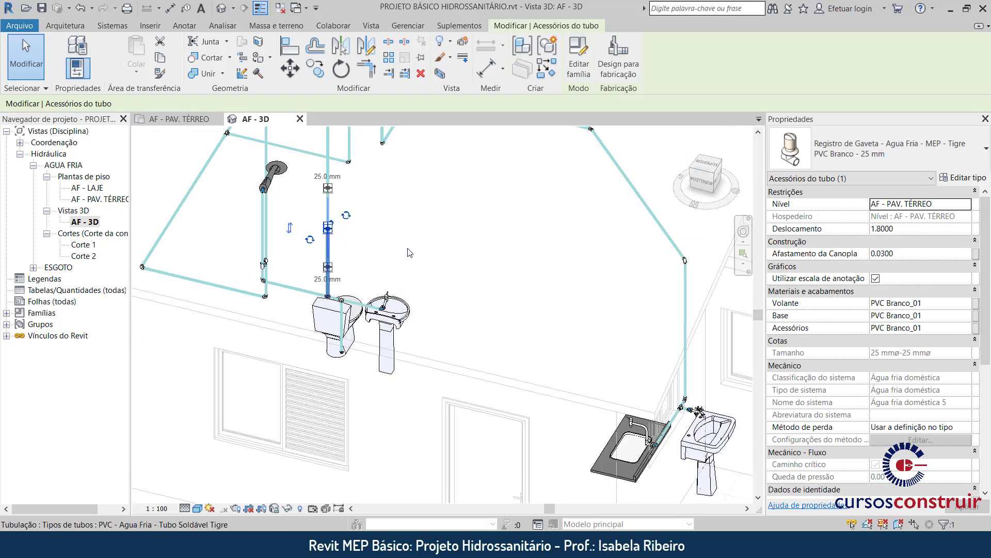
click(607, 260)
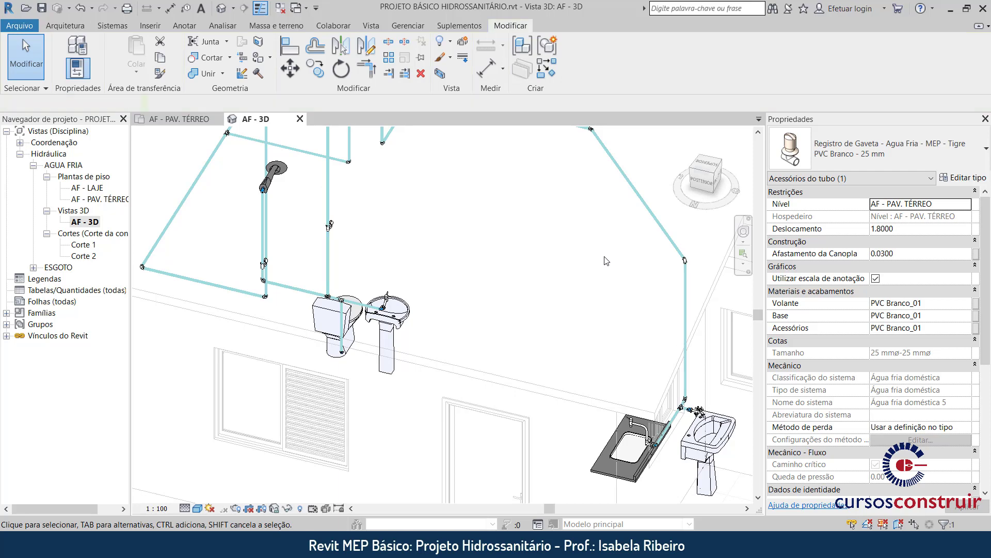
click(281, 8)
click(112, 26)
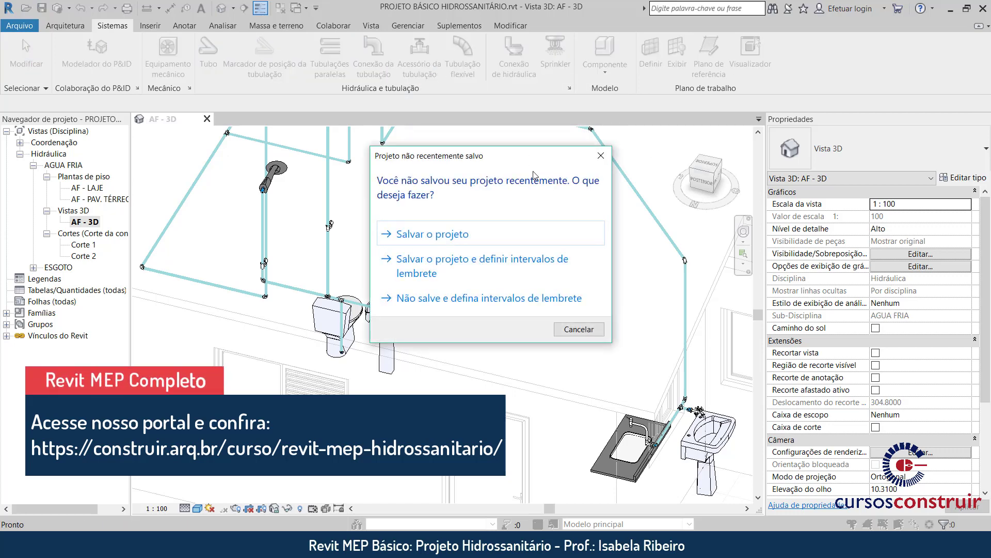
Place a Registro de Gaveta PVC Branco - 25 mm gate valve on the sink riser.
click(601, 156)
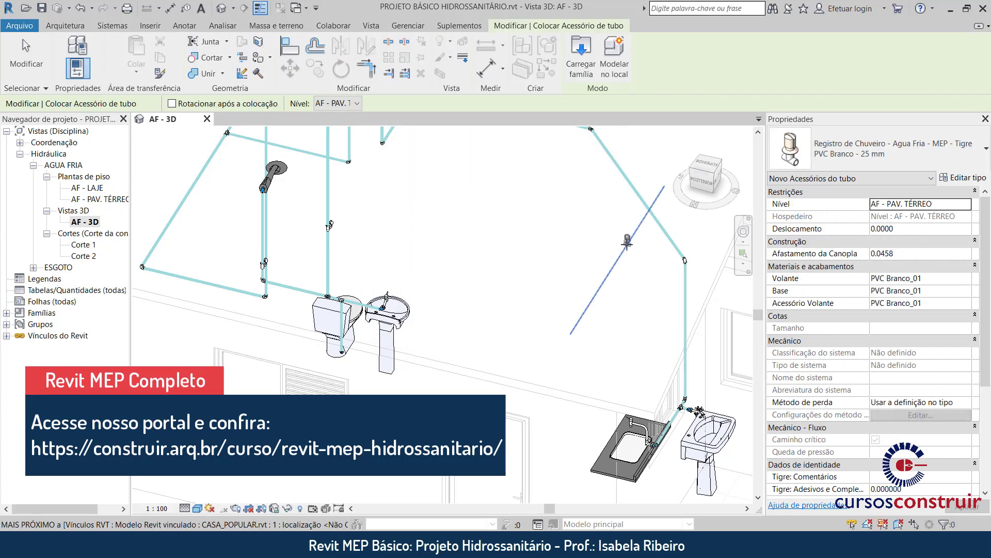
click(859, 150)
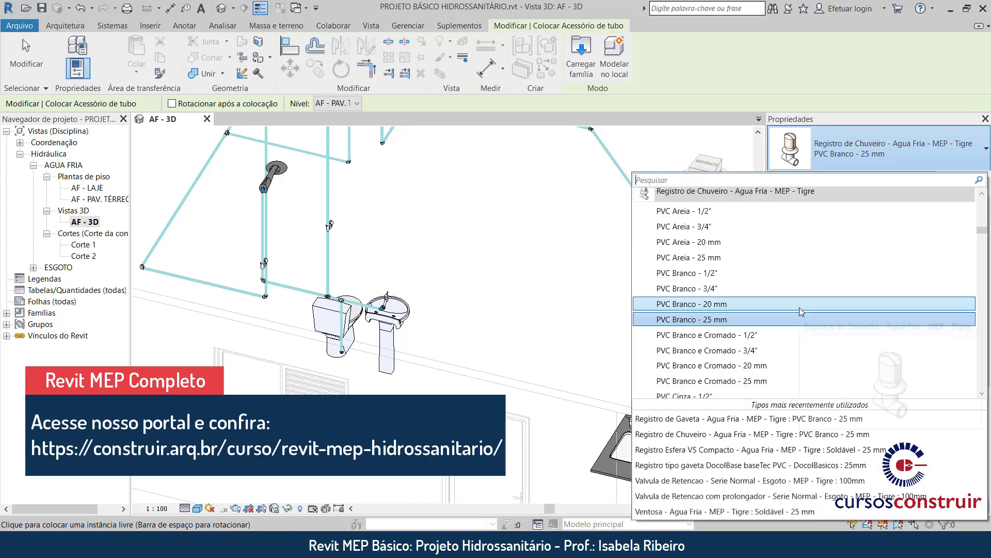
scroll(802, 311, down, 3)
scroll(774, 310, down, 3)
scroll(708, 309, down, 1)
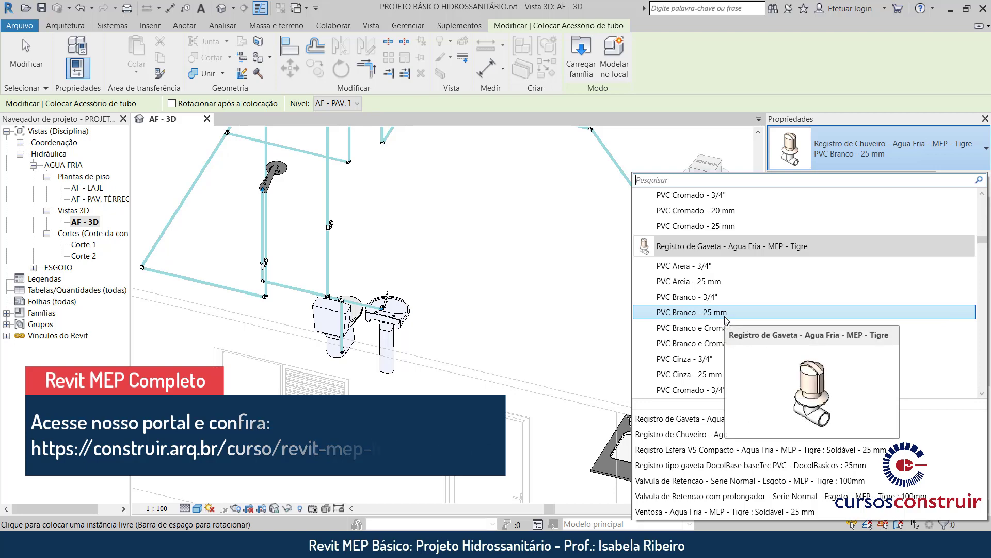
click(726, 316)
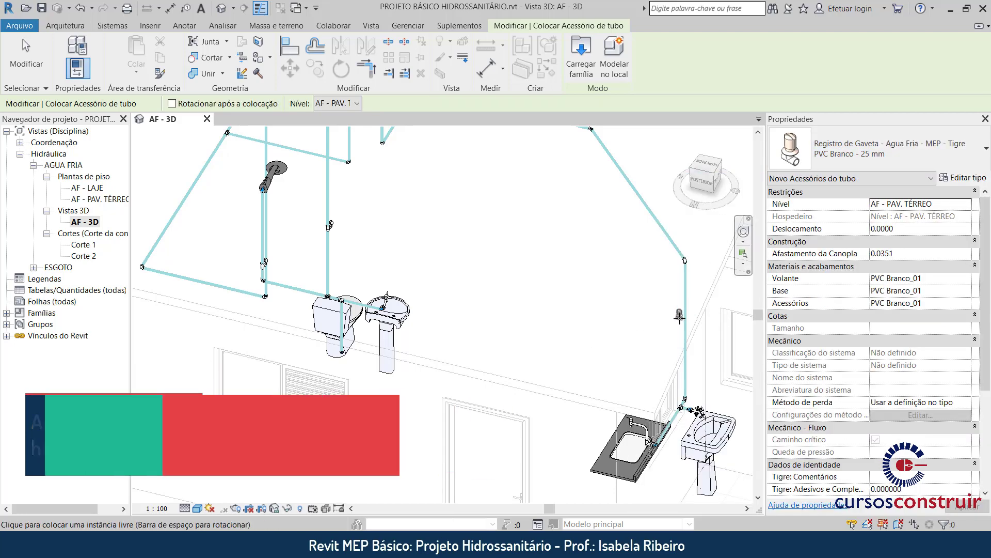
scroll(680, 317, up, 5)
scroll(616, 263, down, 1)
scroll(616, 264, down, 1)
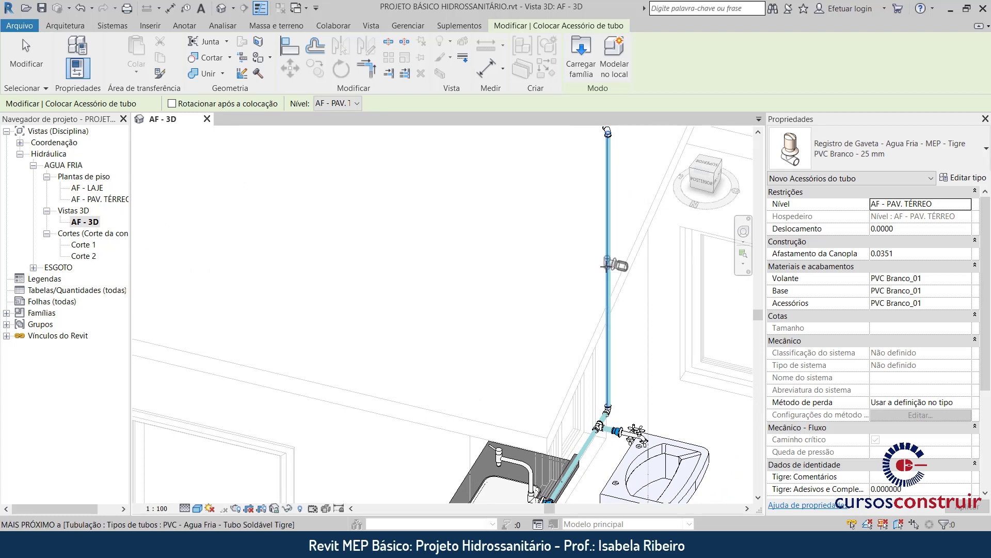
click(608, 199)
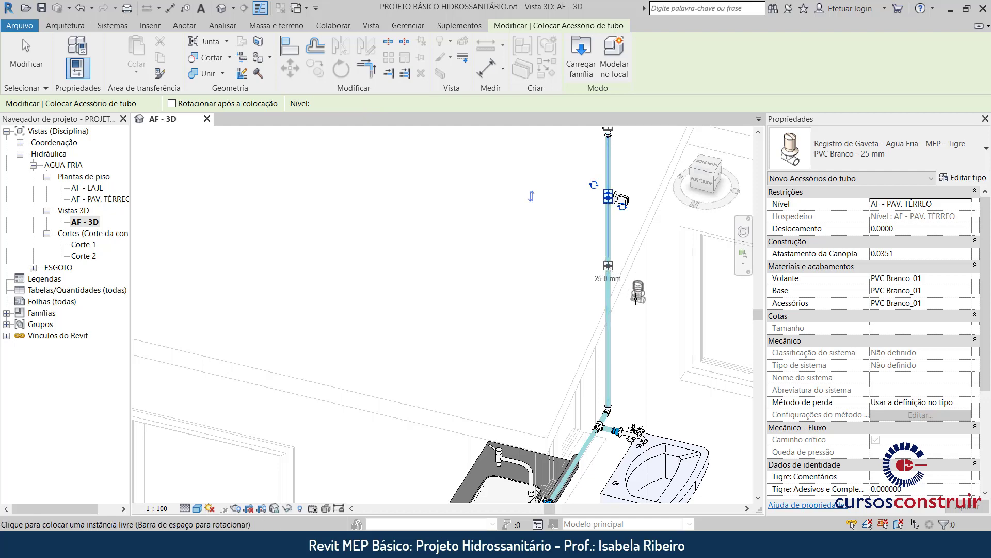
key(Escape)
key(Escape)
middle_drag(626, 243, 582, 240)
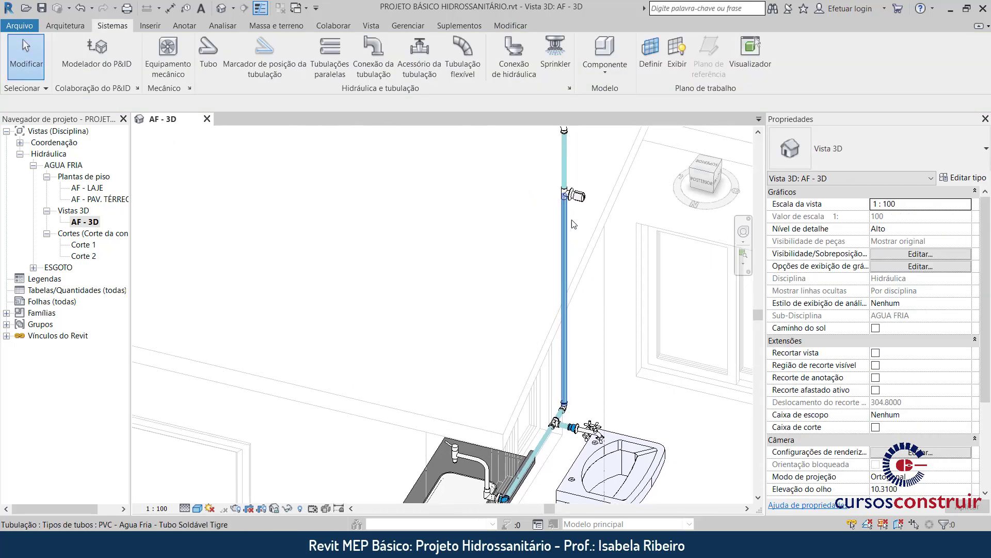
Set the sink-riser gate valve's level to AF - PAV. TÉRREO with a 1.8 offset.
click(582, 199)
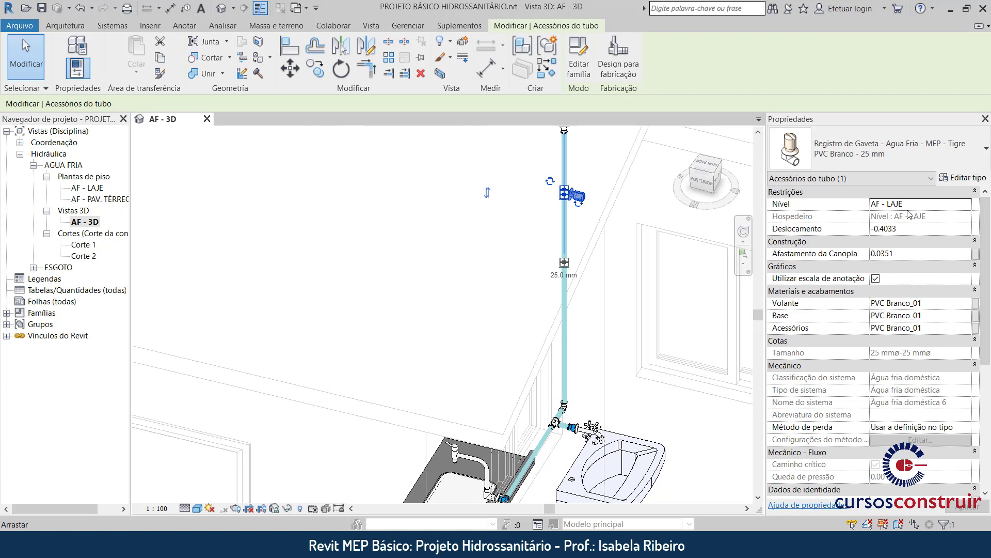
click(966, 204)
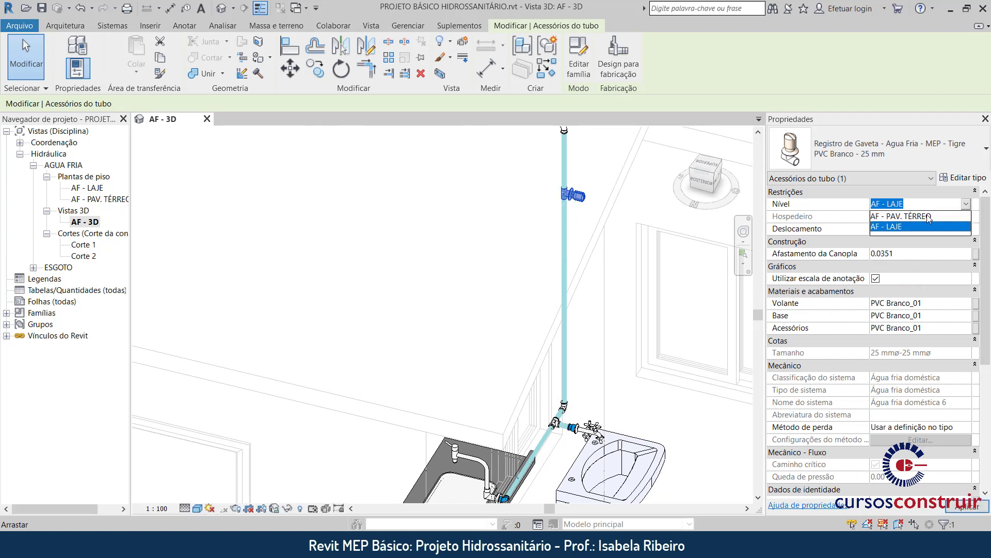
click(910, 216)
click(910, 234)
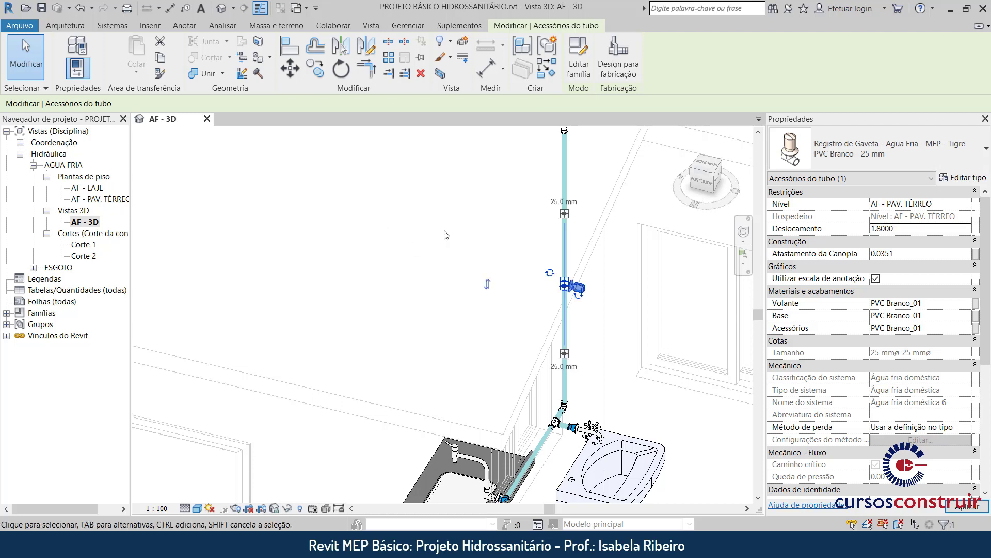
click(457, 272)
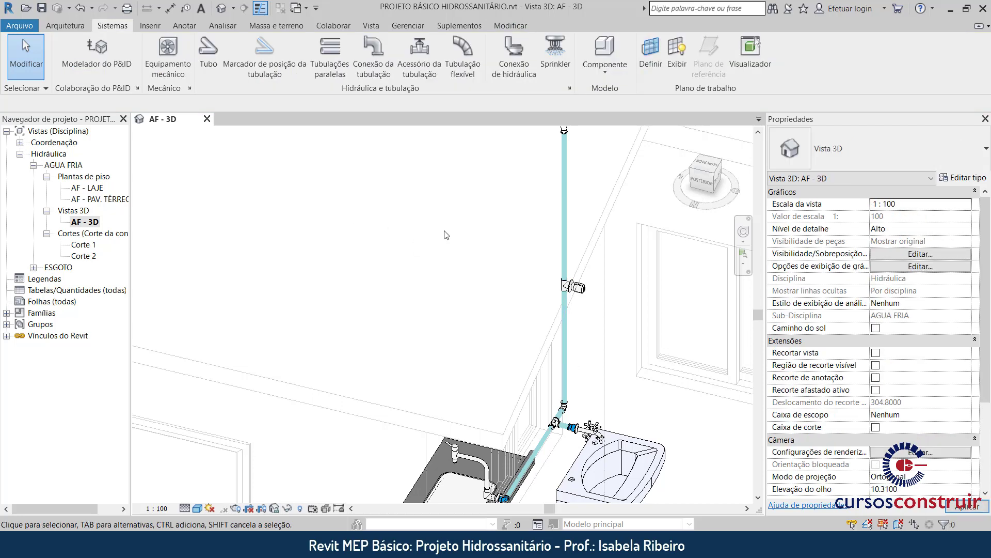
Rotate the valve two quarter turns in the AF - PAV. TÉRREO plan, then return to AF - 3D.
double_click(98, 199)
scroll(452, 340, up, 2)
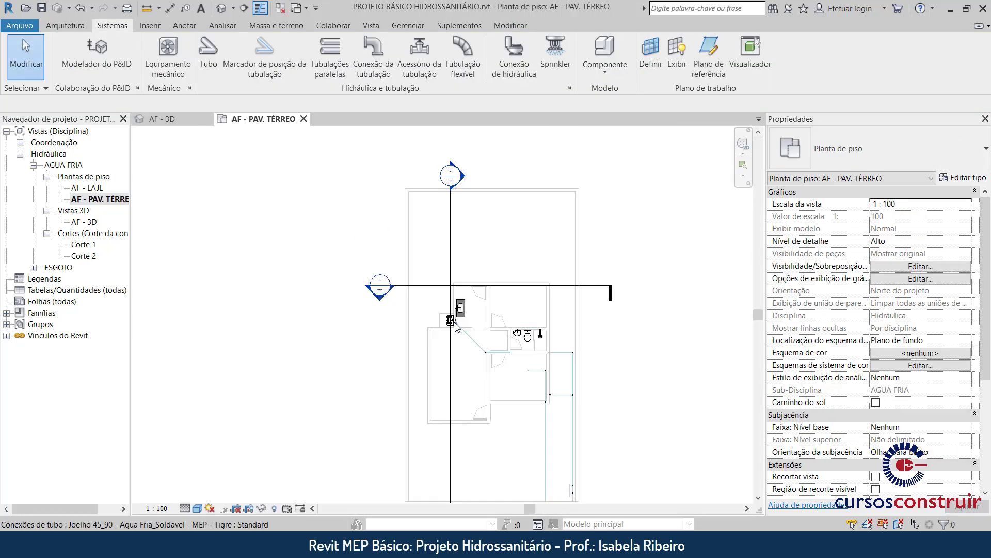
scroll(452, 340, up, 3)
scroll(449, 341, up, 3)
scroll(447, 342, up, 2)
click(446, 339)
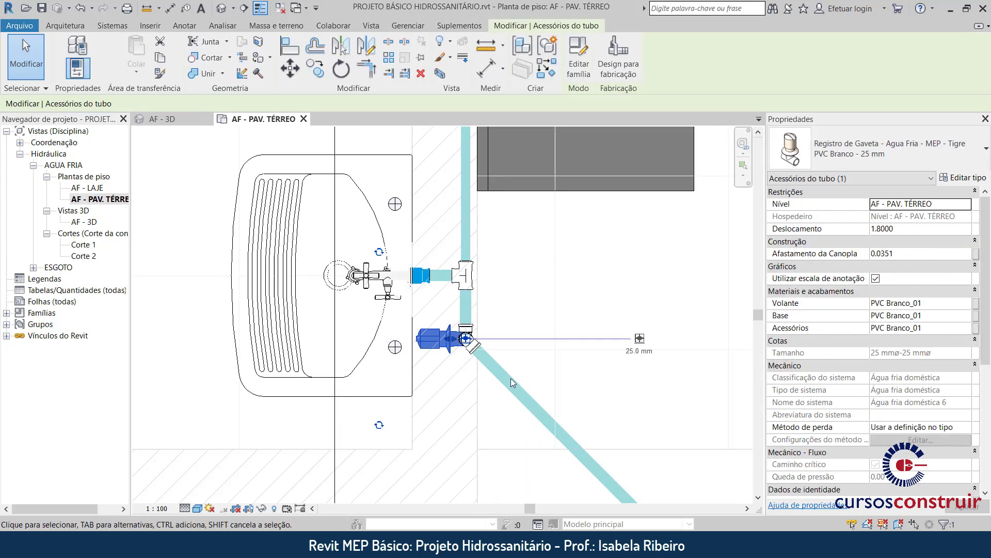
scroll(508, 377, down, 2)
click(436, 408)
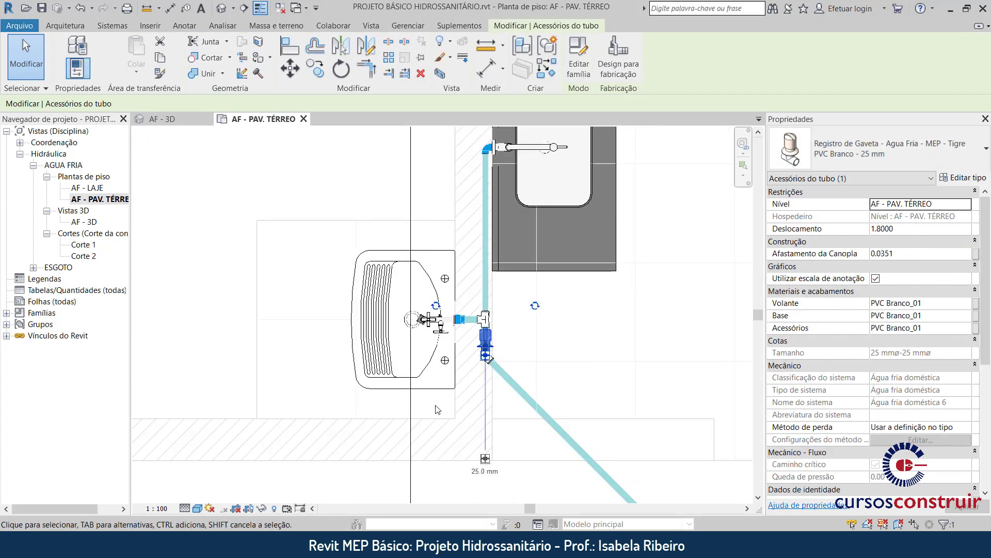
click(437, 305)
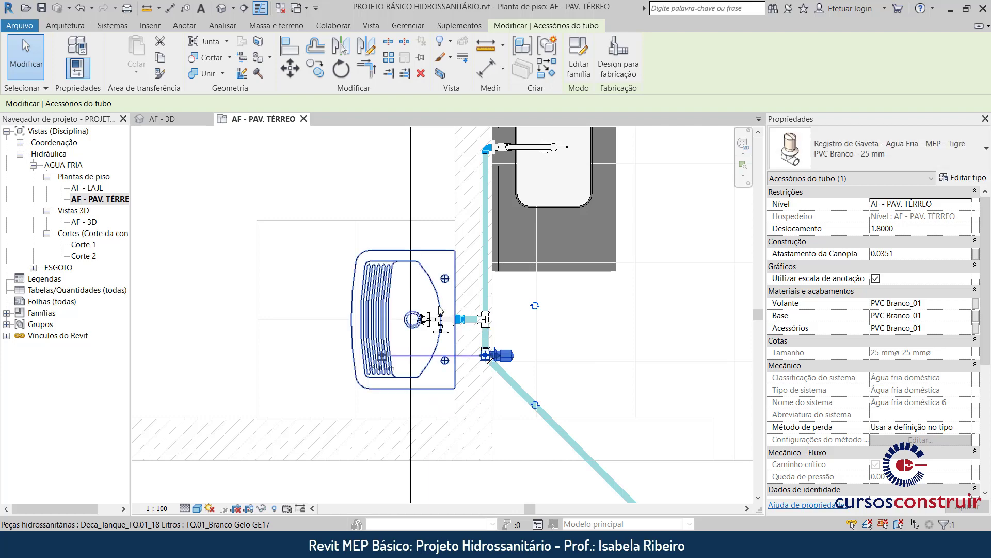
click(630, 361)
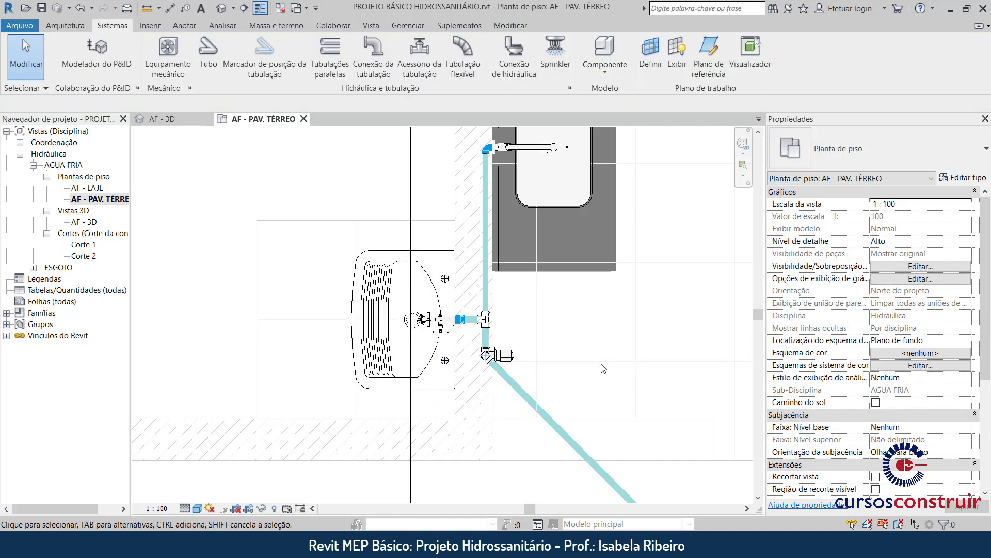
double_click(85, 223)
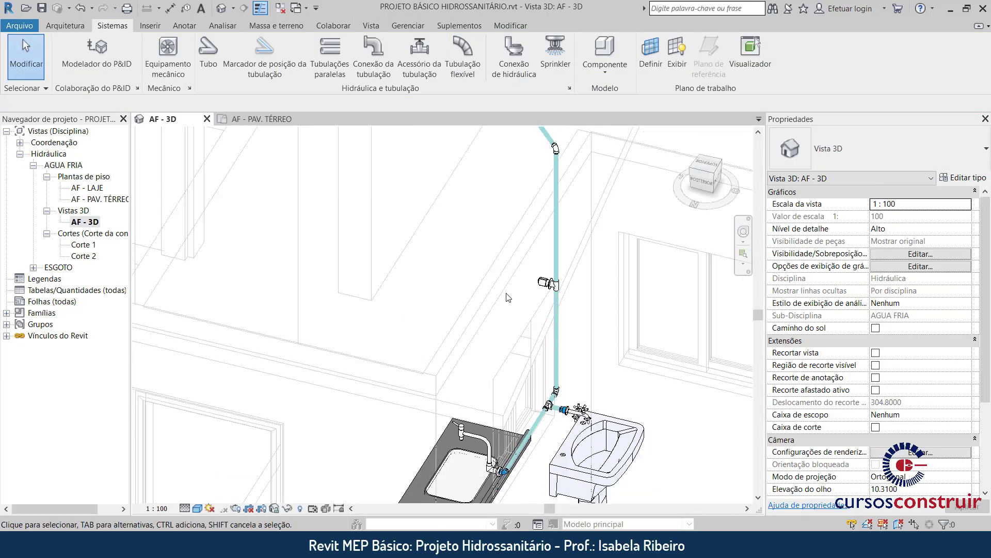
mouse_move(509, 298)
shift+middle_down()
mouse_move(588, 449)
mouse_move(586, 359)
mouse_move(554, 353)
mouse_move(602, 392)
shift+middle_up()
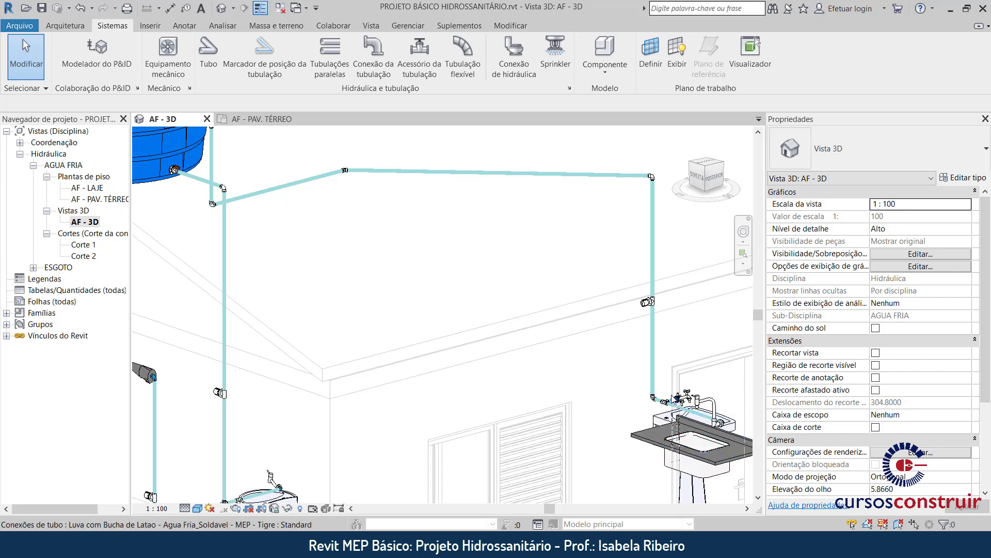
scroll(675, 403, up, 3)
scroll(676, 404, up, 3)
scroll(680, 404, down, 3)
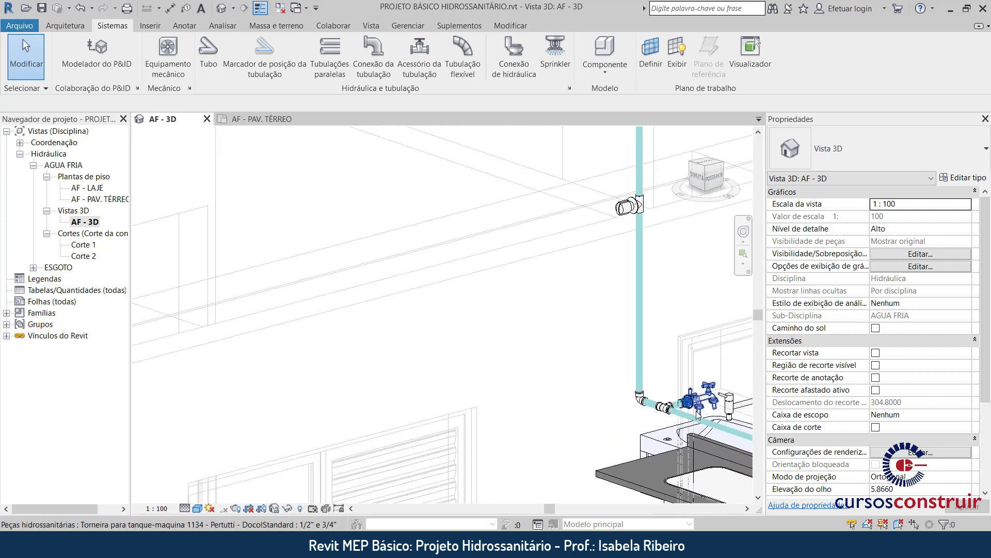
scroll(269, 279, down, 3)
scroll(258, 289, down, 2)
mouse_move(176, 305)
middle_down()
mouse_move(419, 310)
mouse_move(519, 361)
middle_up()
scroll(419, 310, down, 1)
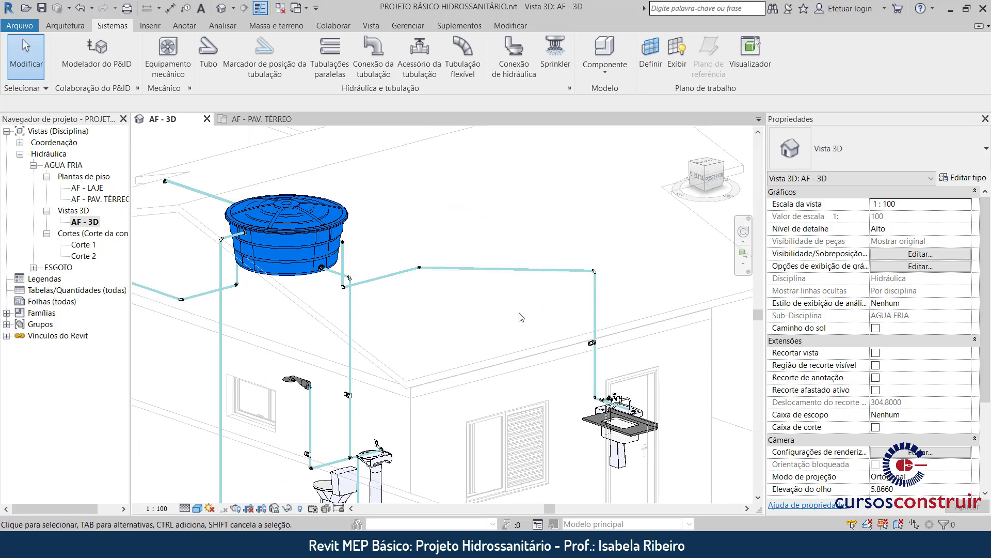
mouse_move(463, 308)
shift+middle_down()
mouse_move(357, 327)
mouse_move(440, 355)
shift+middle_up()
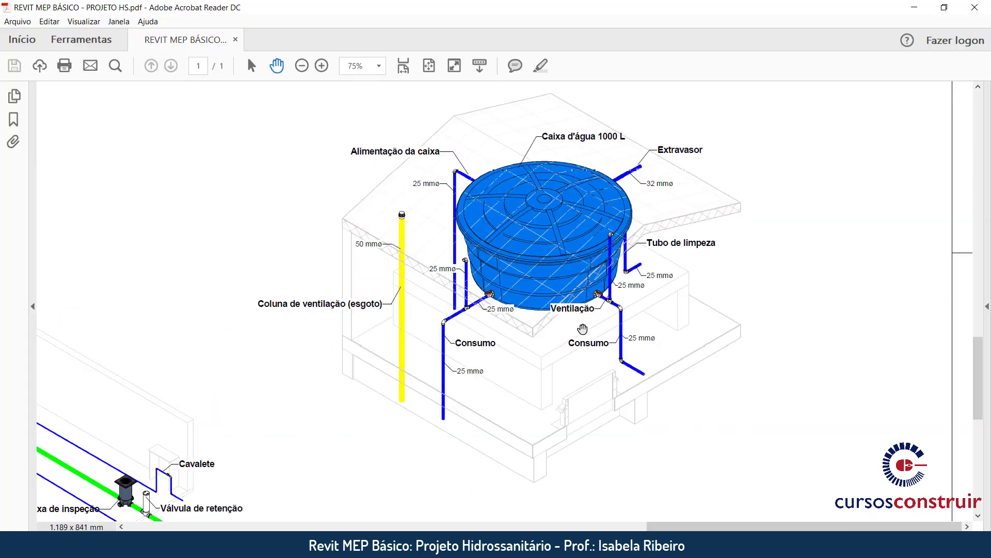
scroll(434, 348, up, 2)
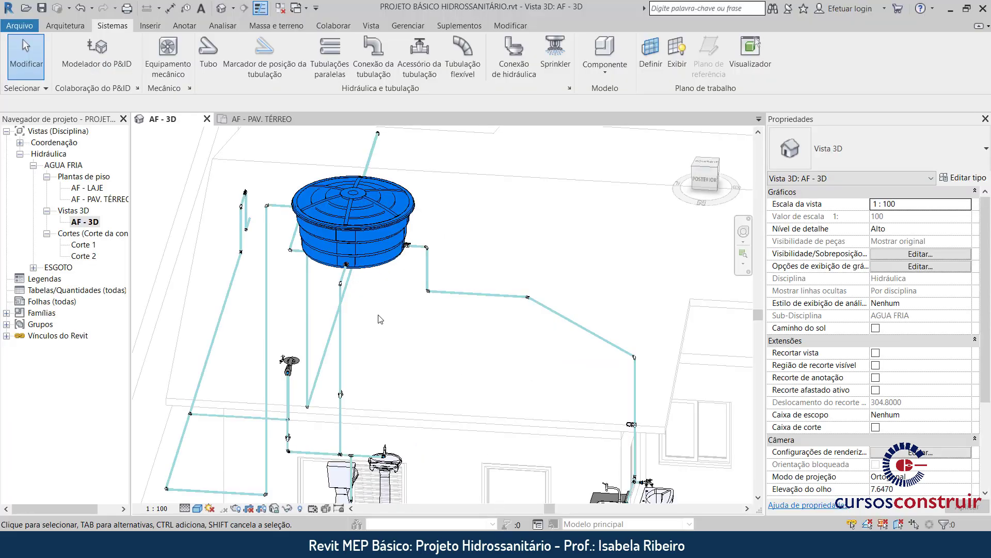
Open section Corte 1 from Cortes and zoom in on the rooftop tank.
double_click(87, 246)
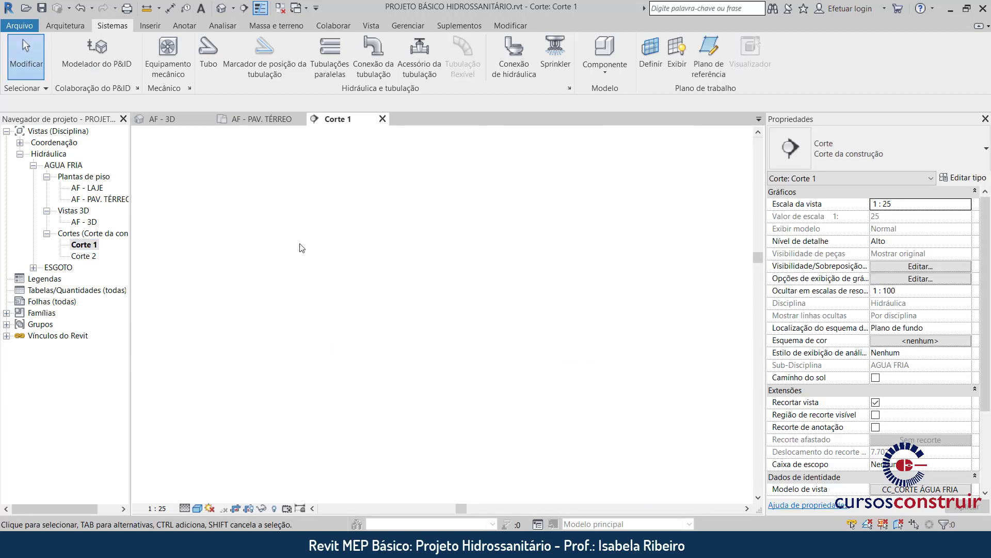
scroll(600, 336, up, 2)
scroll(601, 336, up, 2)
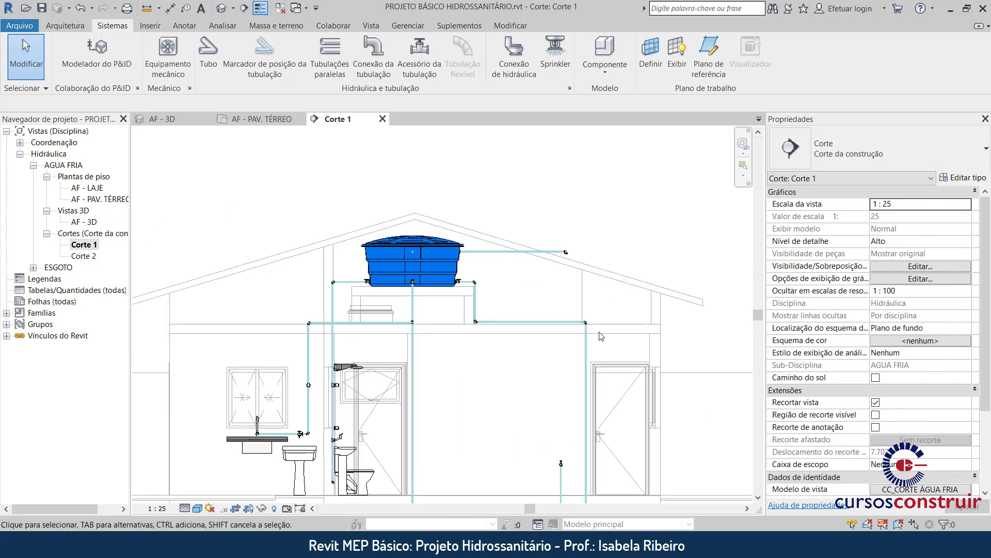
scroll(465, 333, up, 1)
scroll(390, 331, up, 1)
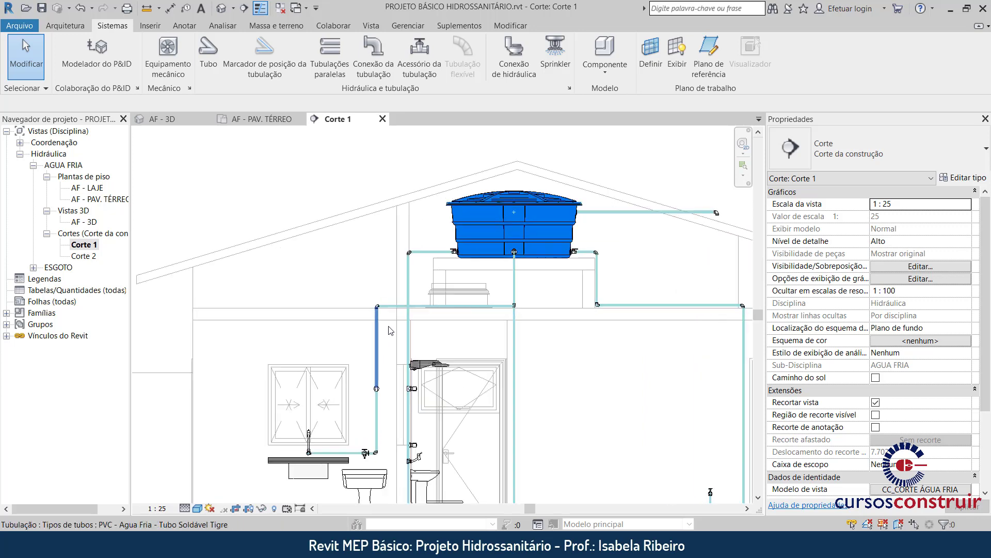
scroll(403, 305, up, 1)
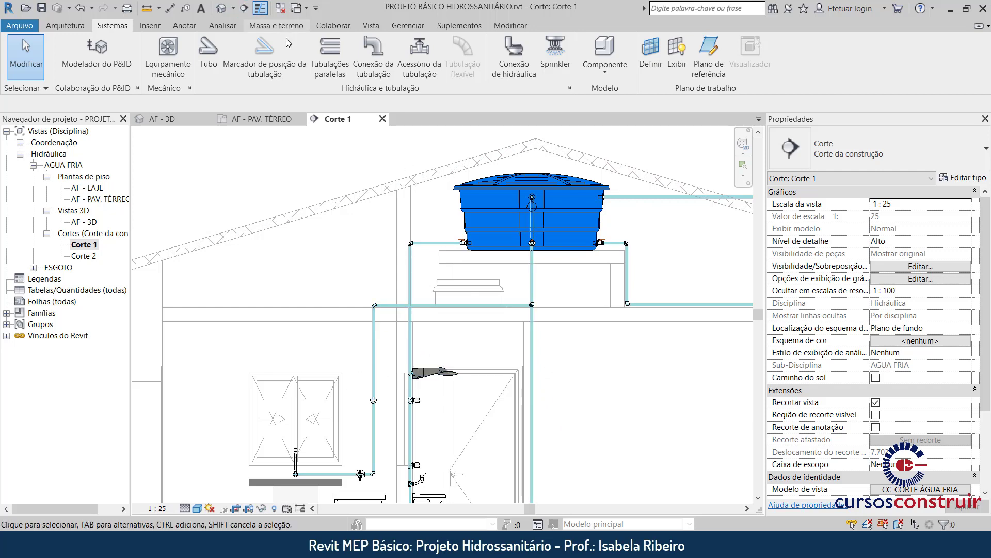
Draw a vertical PVC riser from the tank supply pipe's midpoint up near the roof.
click(208, 48)
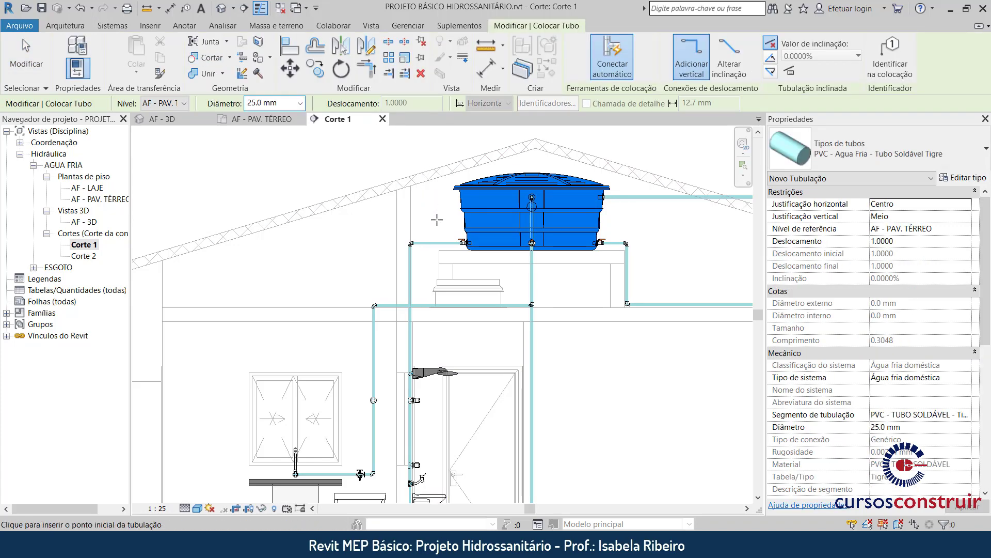
scroll(437, 243, up, 3)
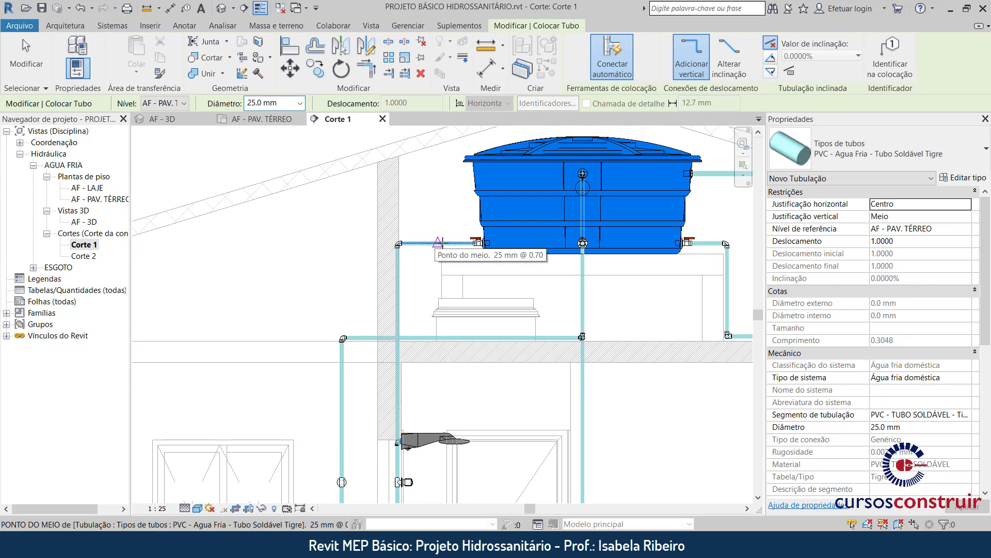
click(437, 243)
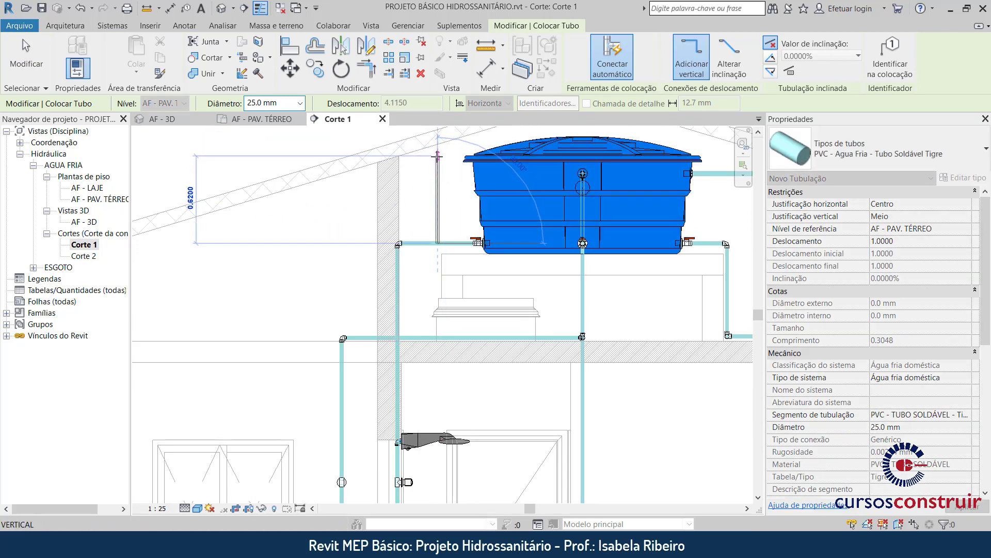
click(438, 156)
key(Escape)
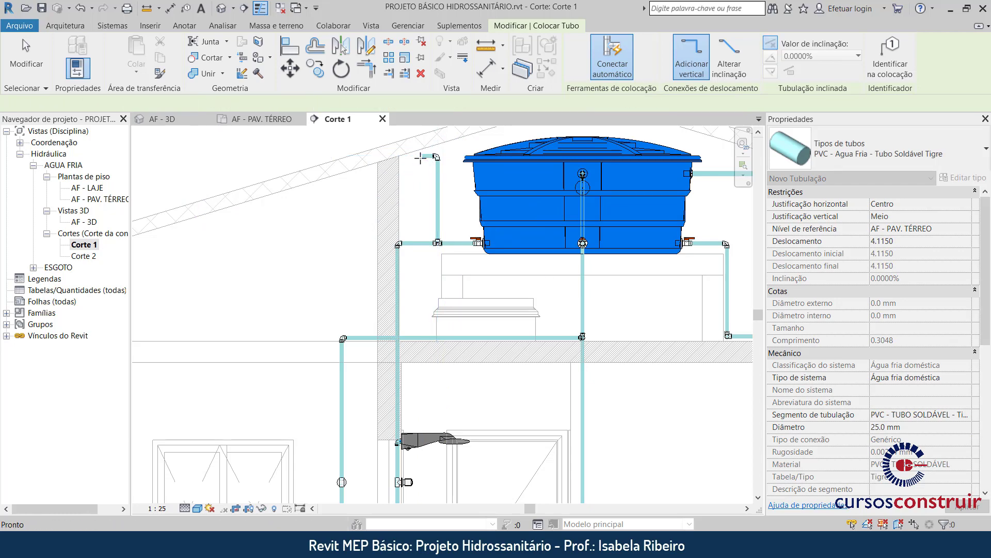
key(Escape)
Delete the short horizontal stub pipe at the riser's top.
scroll(421, 158, up, 1)
scroll(421, 201, up, 1)
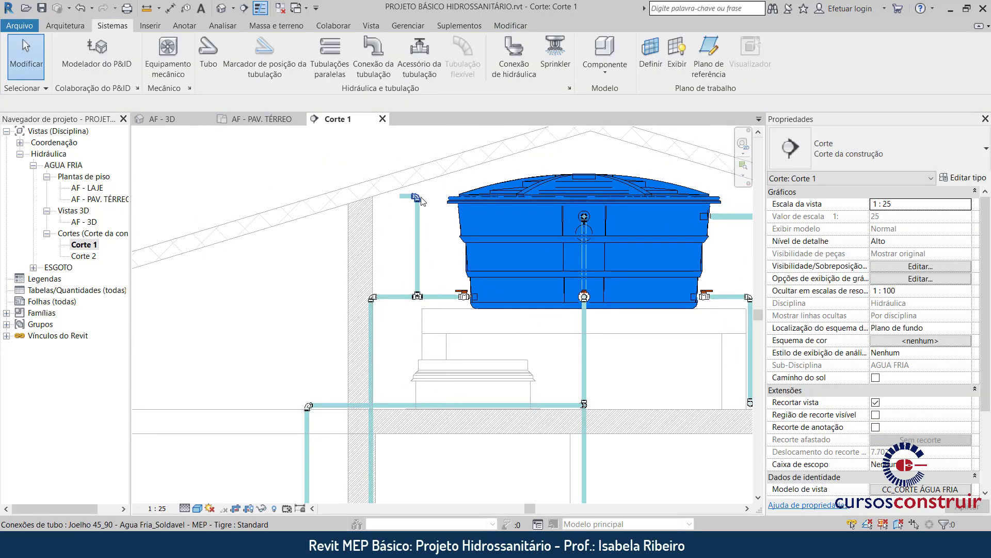
scroll(421, 200, up, 3)
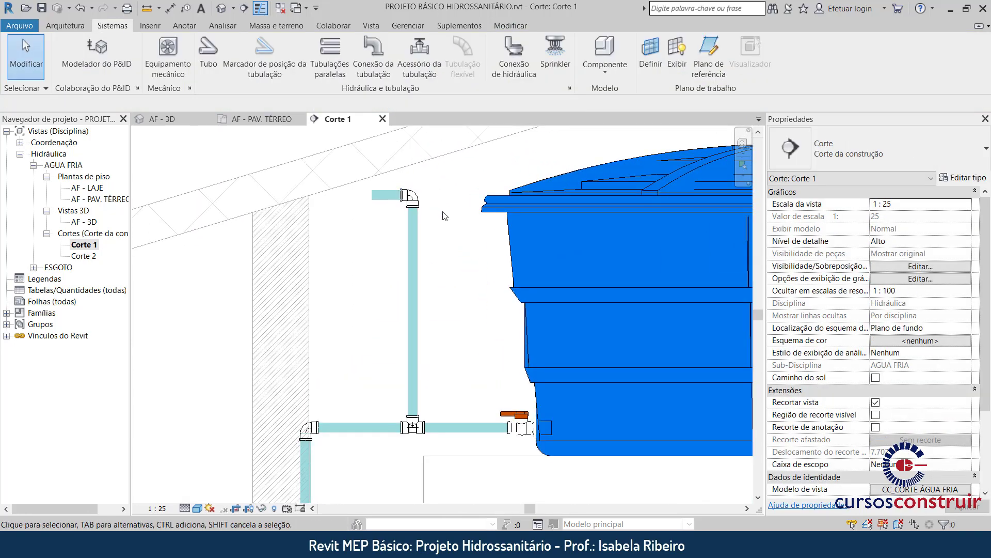
click(383, 203)
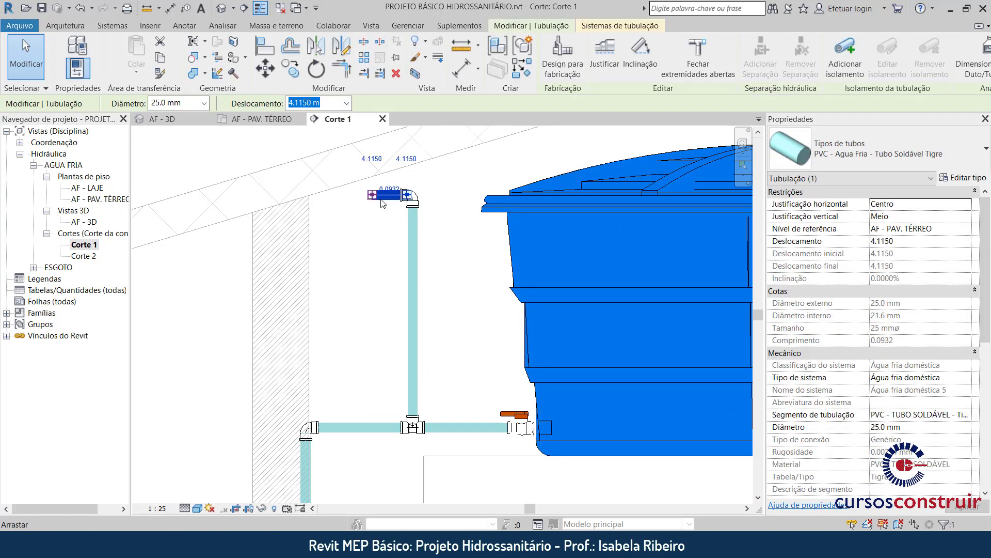
key(Delete)
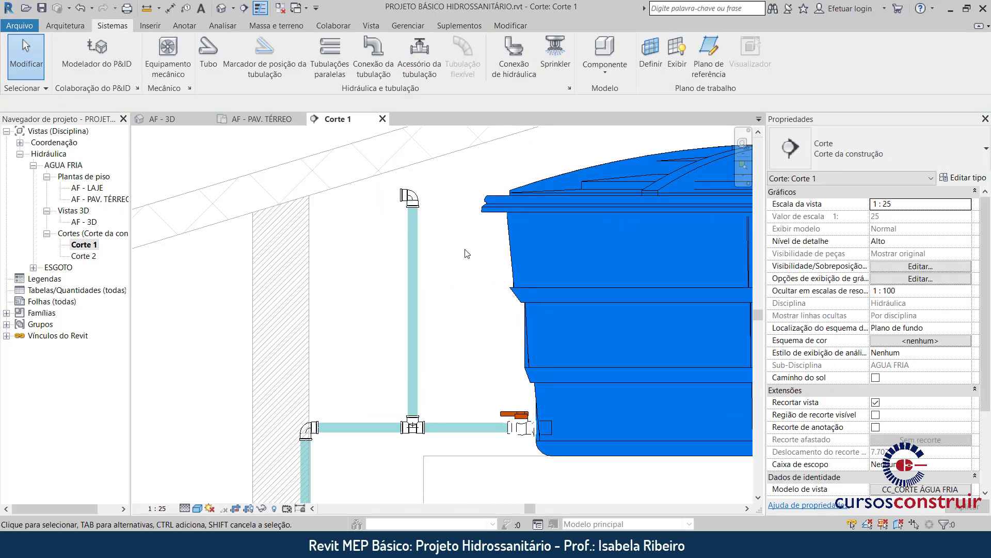
Hide the water tank's lid by unchecking Mostrar Tampa.
scroll(467, 253, down, 1)
middle_drag(452, 262, 336, 287)
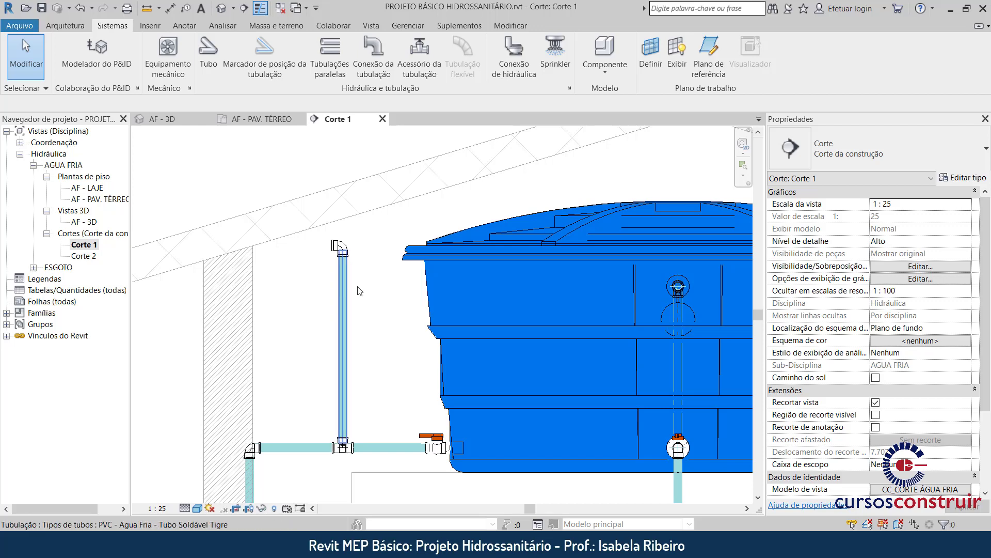
click(415, 268)
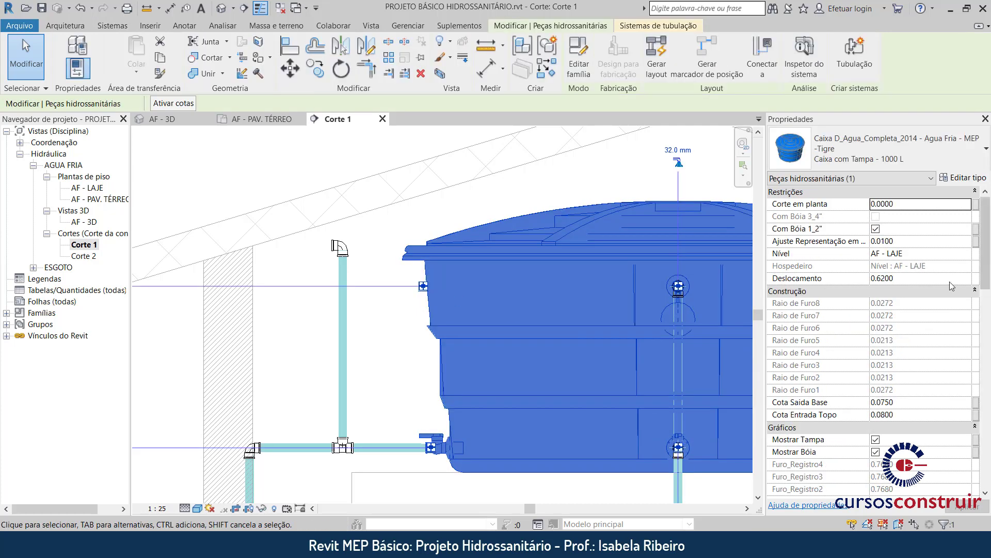
scroll(930, 320, down, 2)
scroll(914, 365, down, 2)
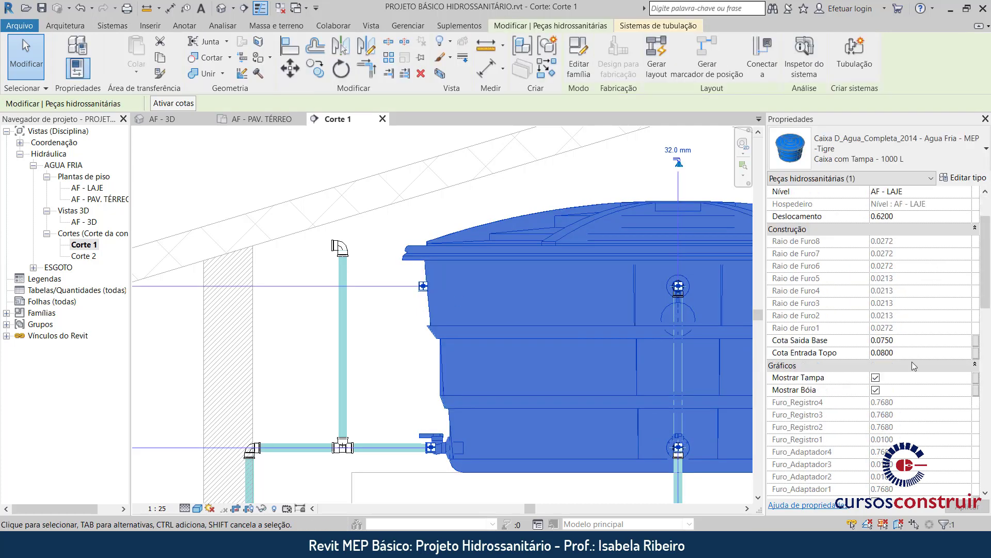
click(876, 377)
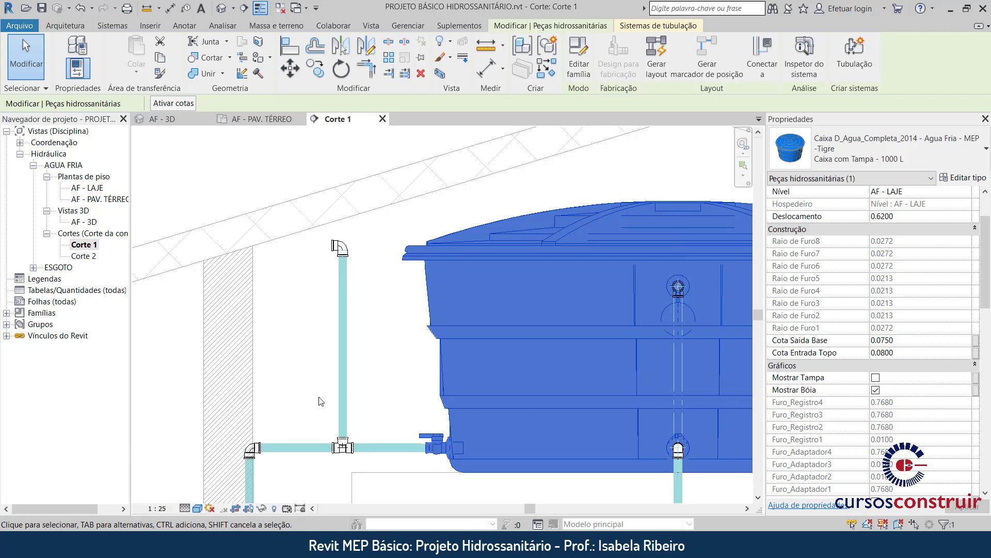
click(394, 313)
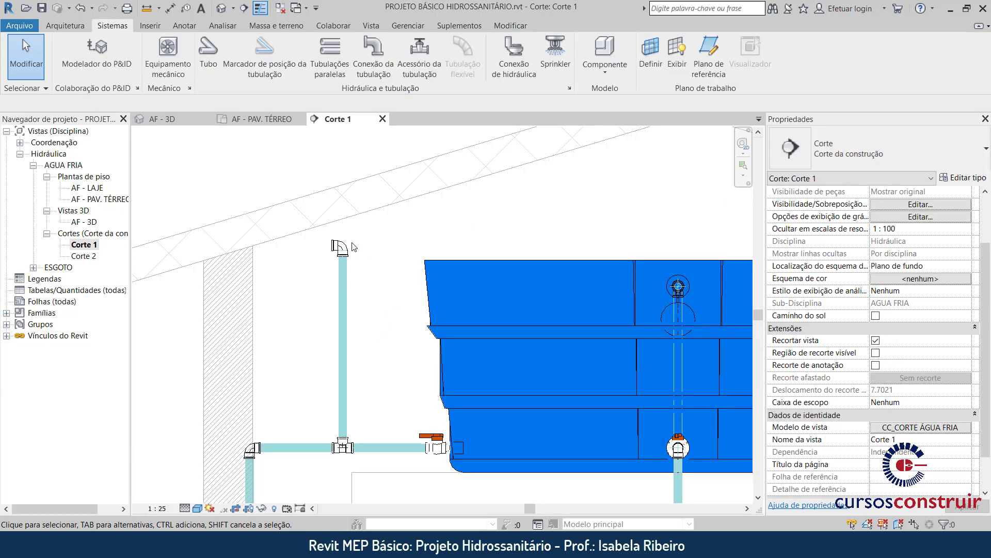
Align the riser's top elbow with the tank's top edge.
scroll(353, 247, up, 2)
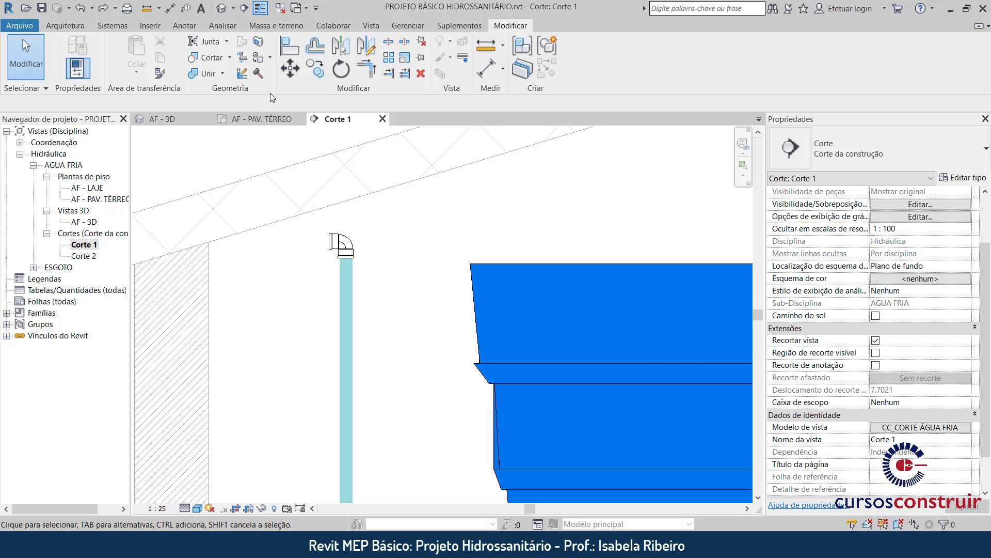
click(290, 48)
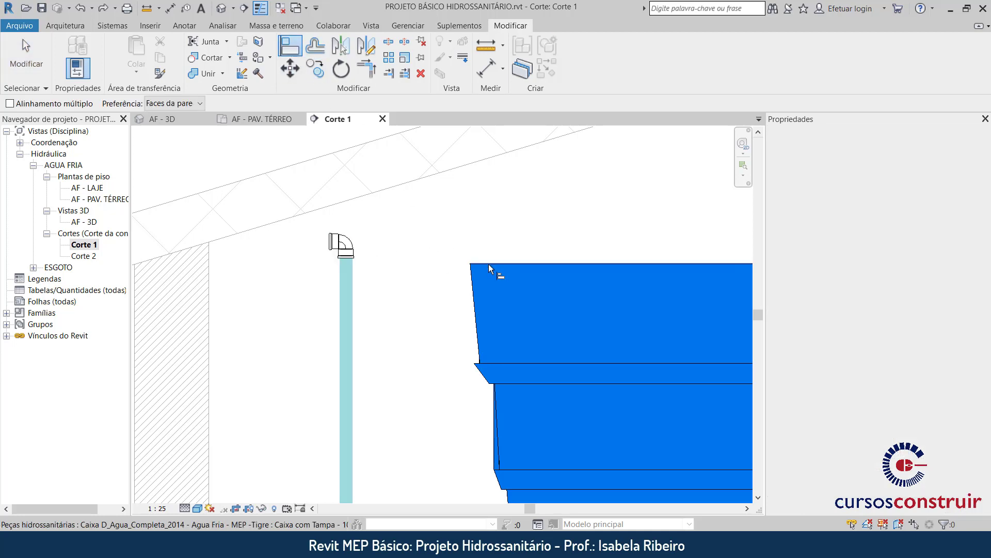
click(488, 264)
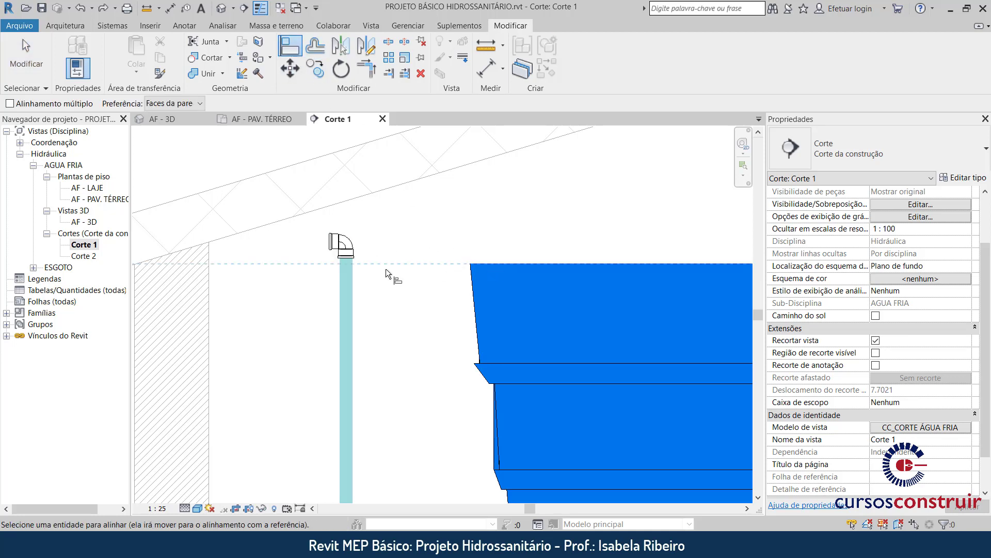
click(349, 256)
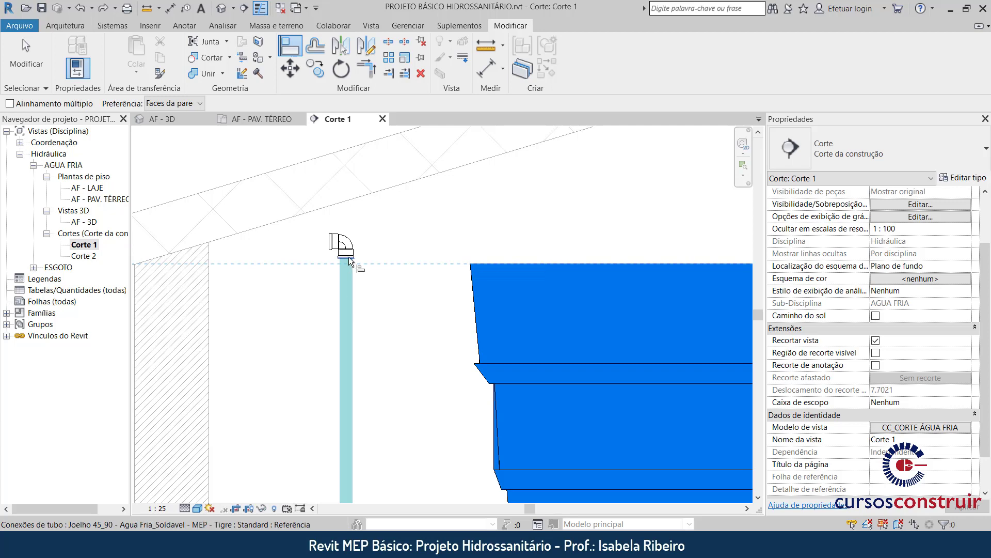
key(Escape)
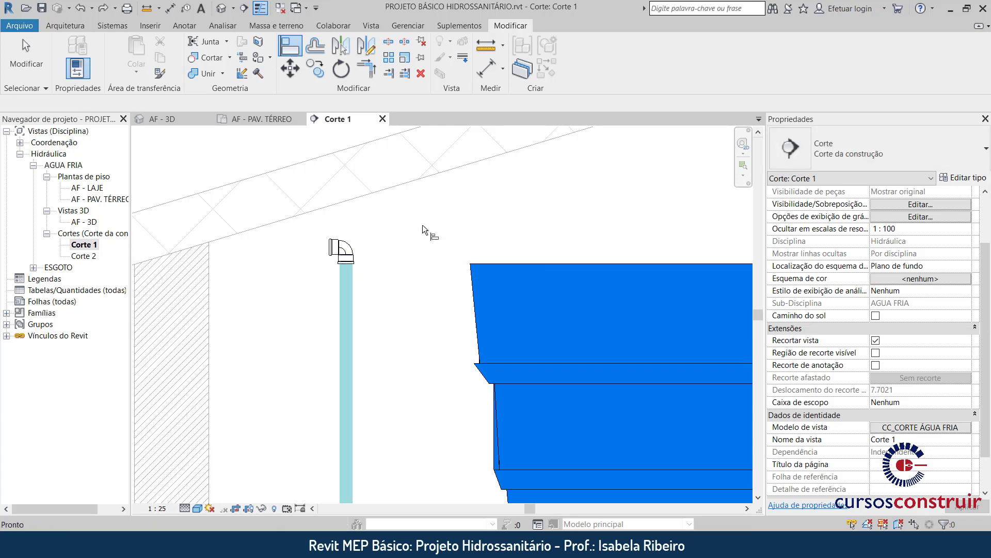
scroll(422, 226, down, 3)
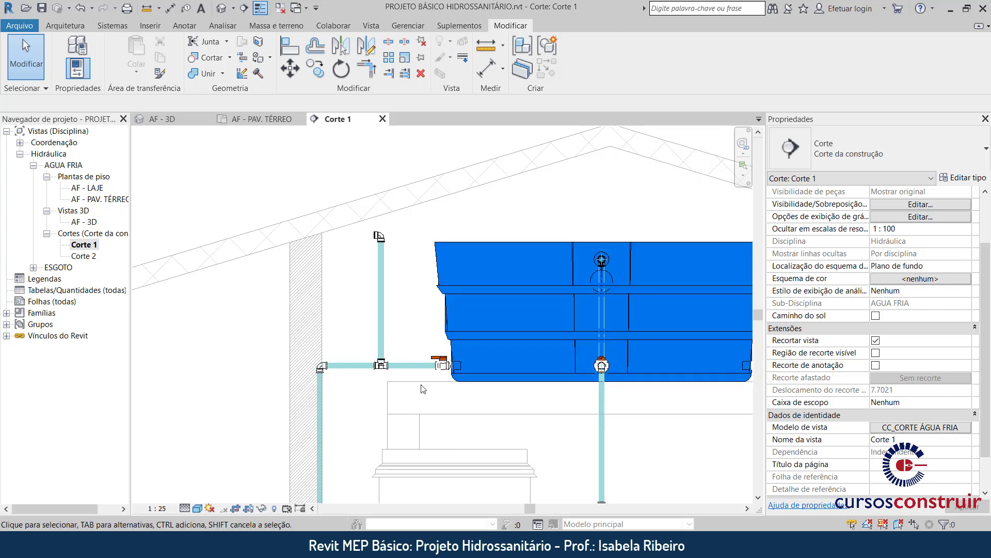
scroll(408, 369, down, 2)
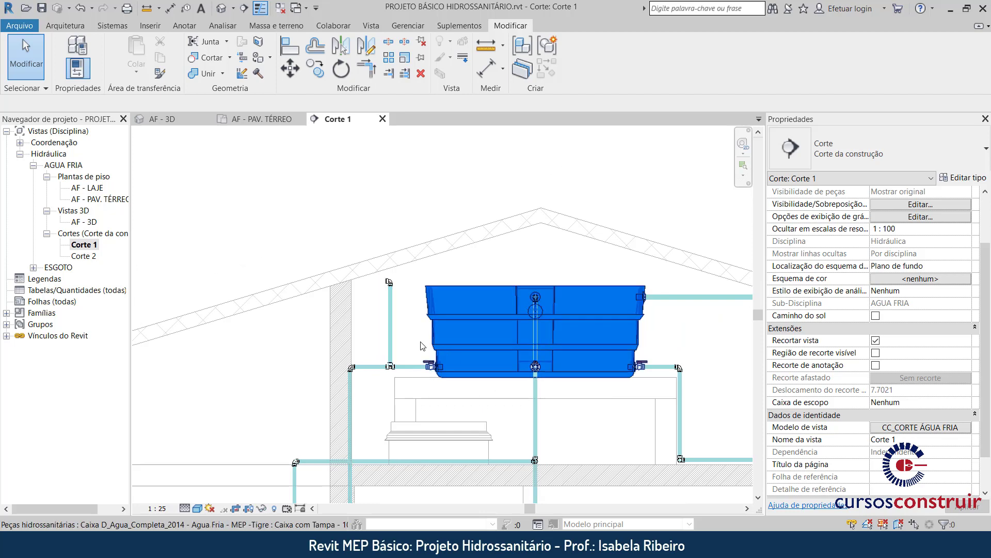
Open section Corte 2 and zoom in on the tank area.
double_click(85, 256)
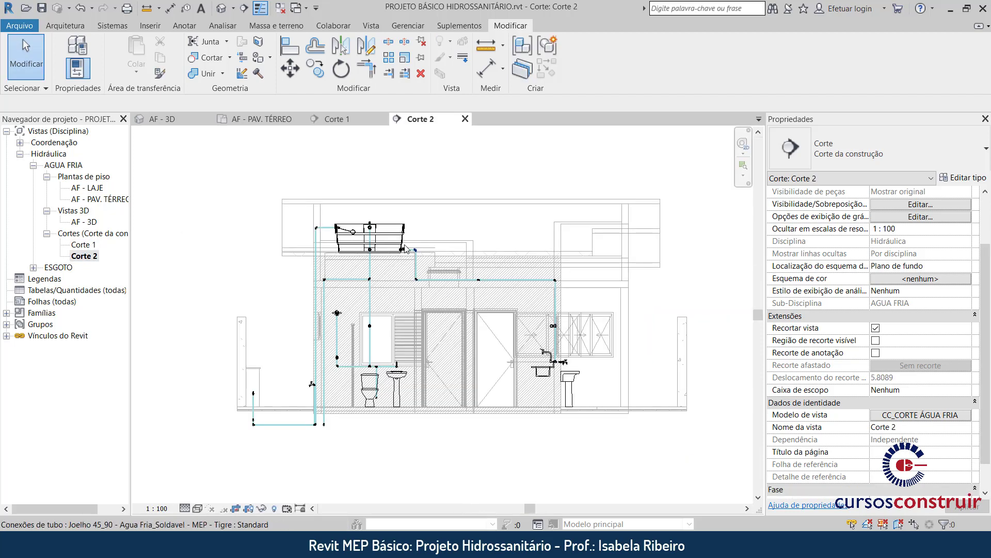
scroll(400, 287, up, 2)
scroll(408, 248, up, 1)
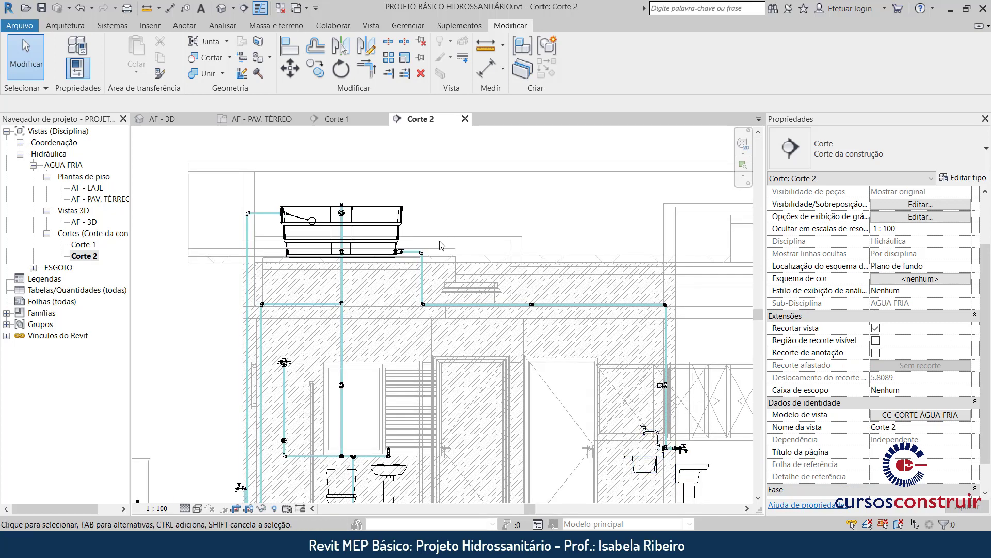
scroll(408, 240, up, 2)
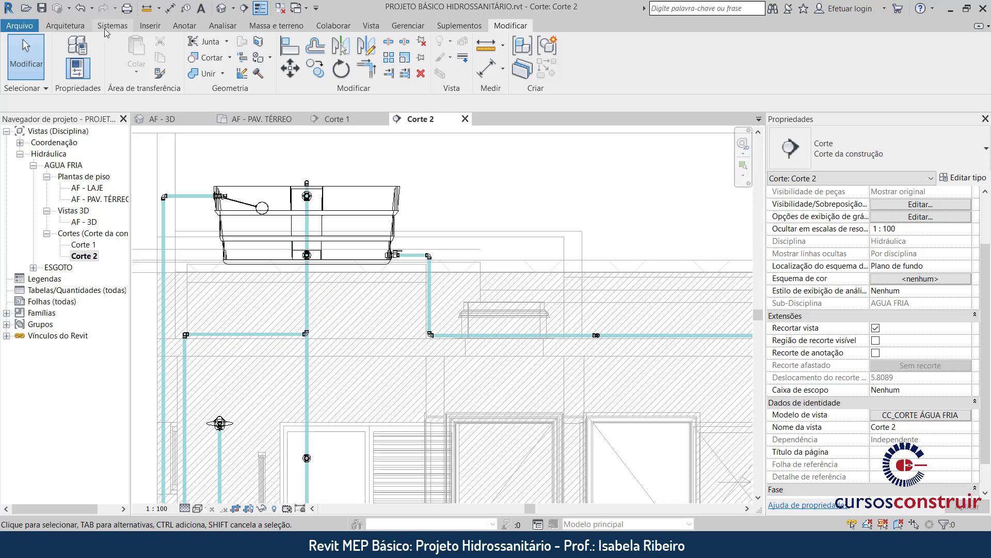
Draw a vertical PVC riser from the pipe beside the outlet valve, topped by a short horizontal stub.
click(106, 28)
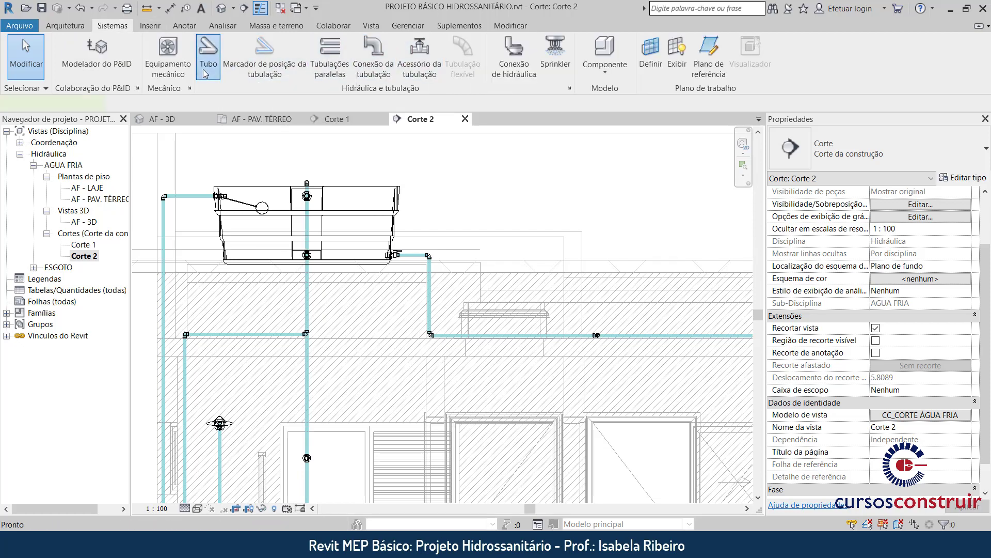
click(208, 57)
scroll(413, 255, up, 2)
scroll(414, 256, up, 2)
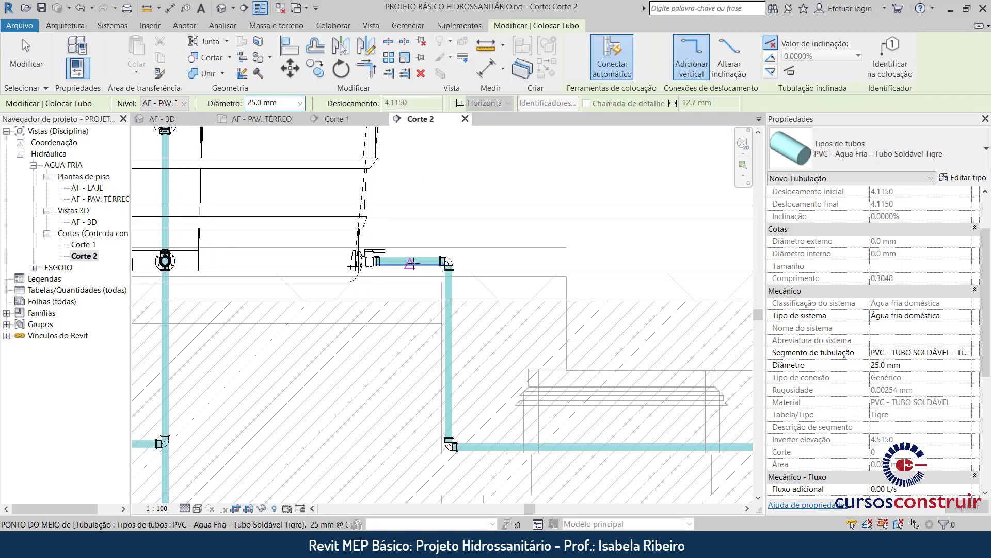
click(411, 261)
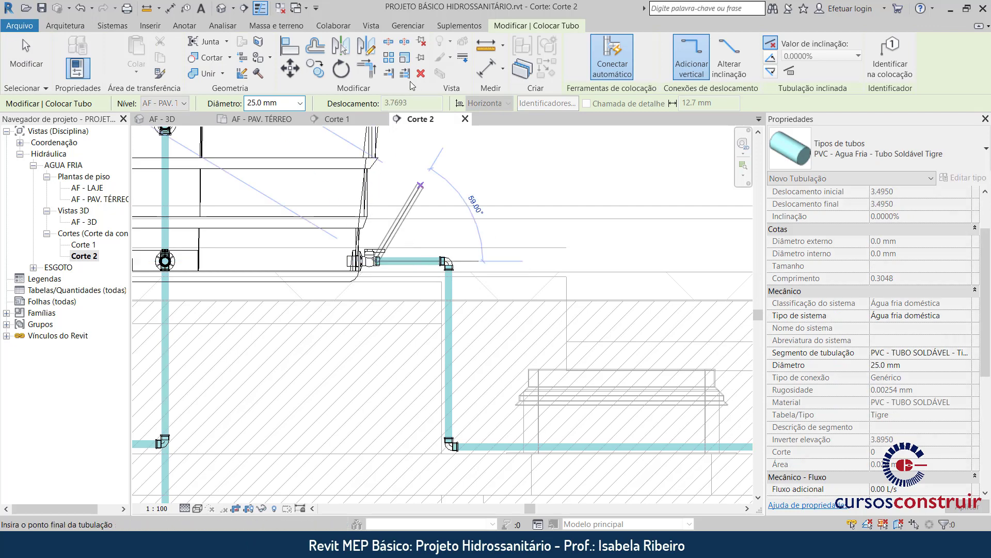
key(Escape)
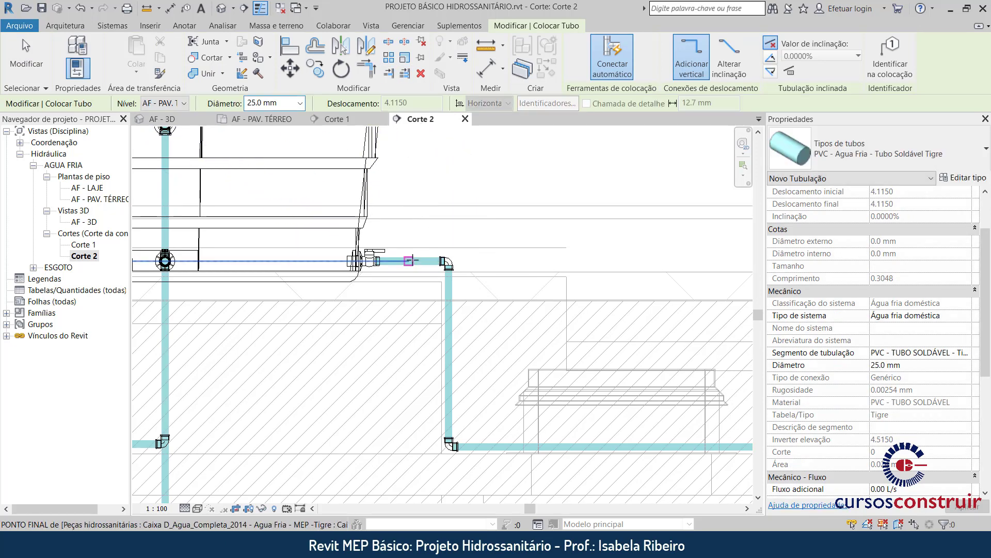
click(413, 261)
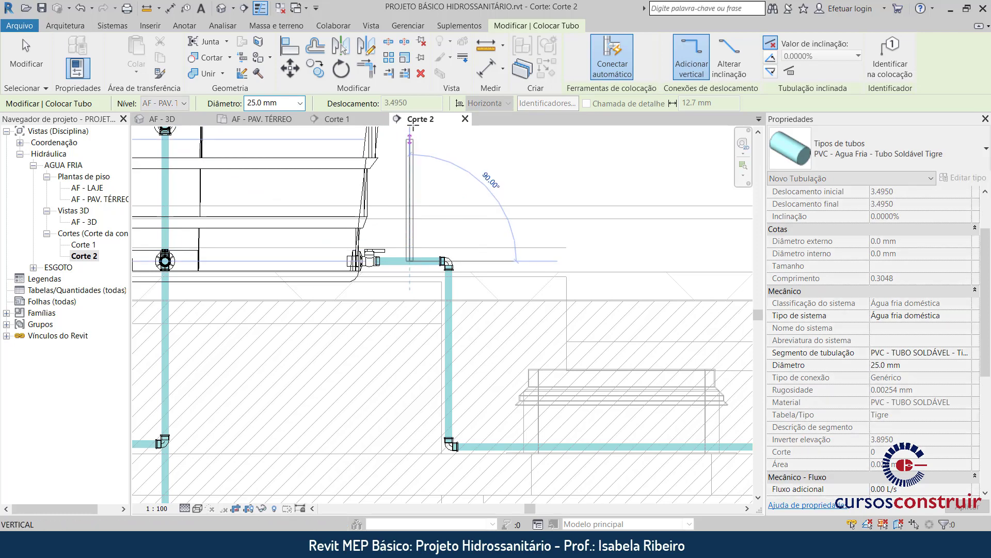
middle_drag(424, 223, 424, 376)
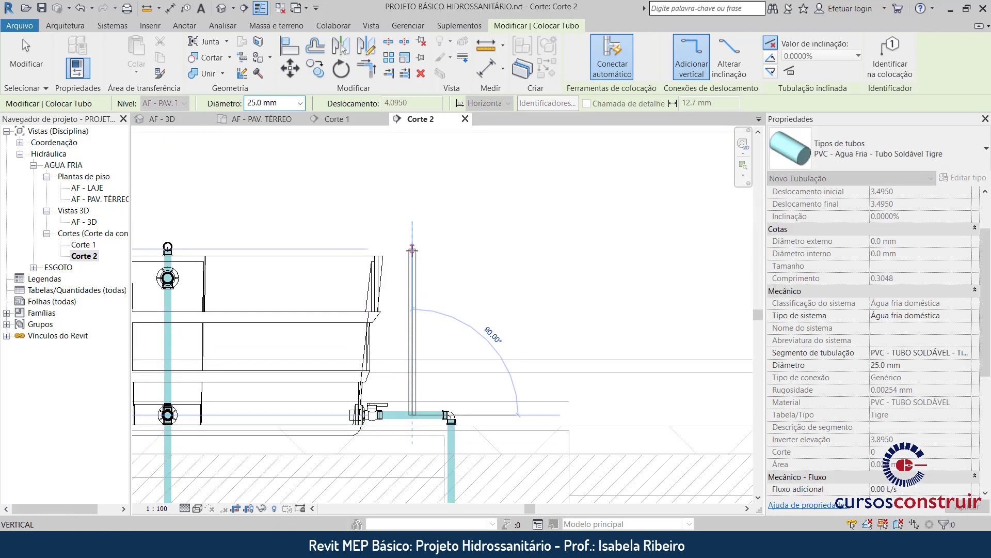
click(468, 247)
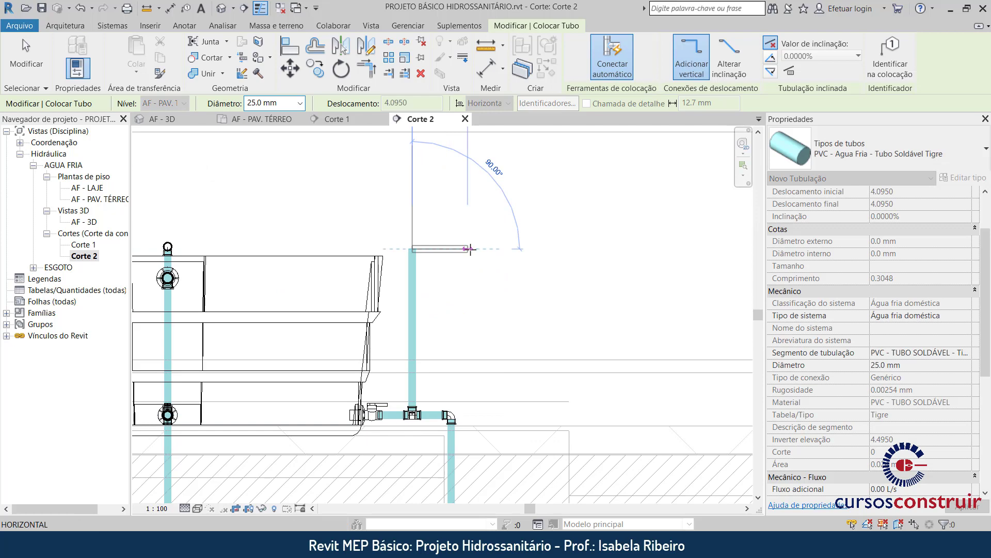
click(470, 249)
key(Escape)
click(449, 249)
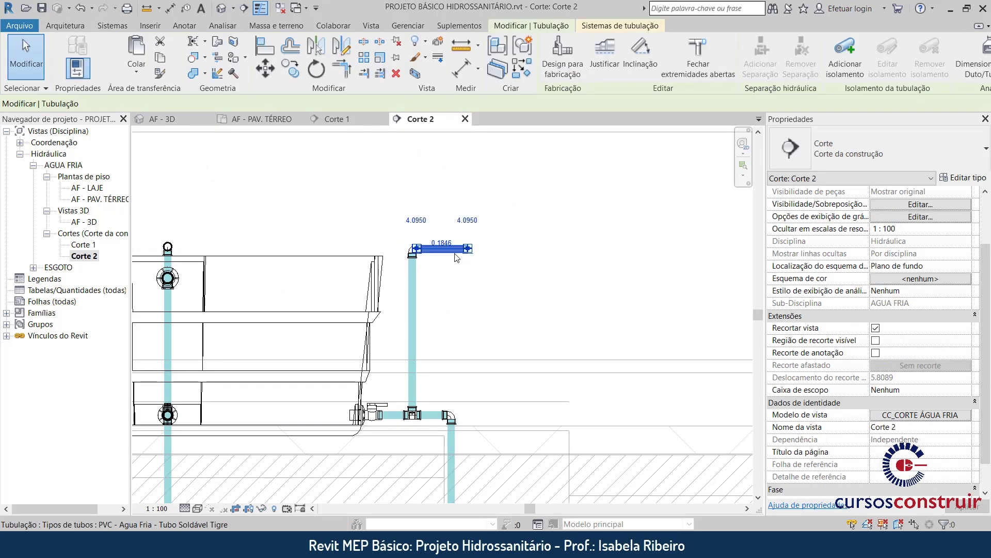
key(Delete)
click(185, 508)
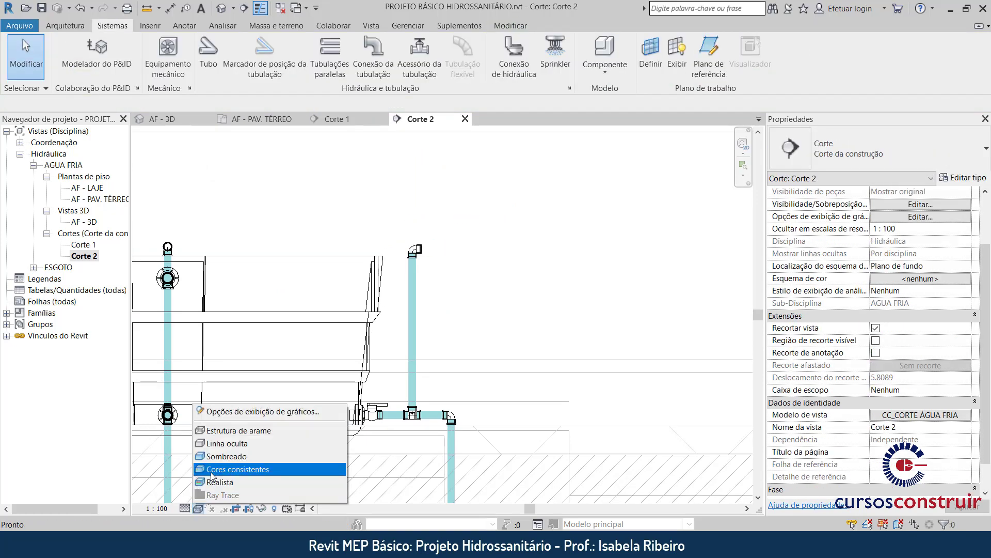
click(227, 469)
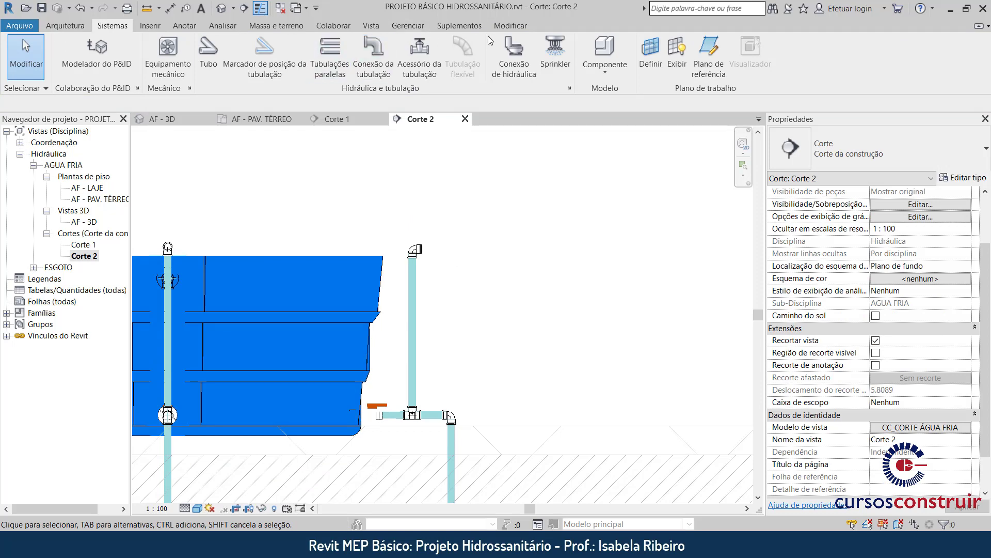
click(508, 25)
click(294, 48)
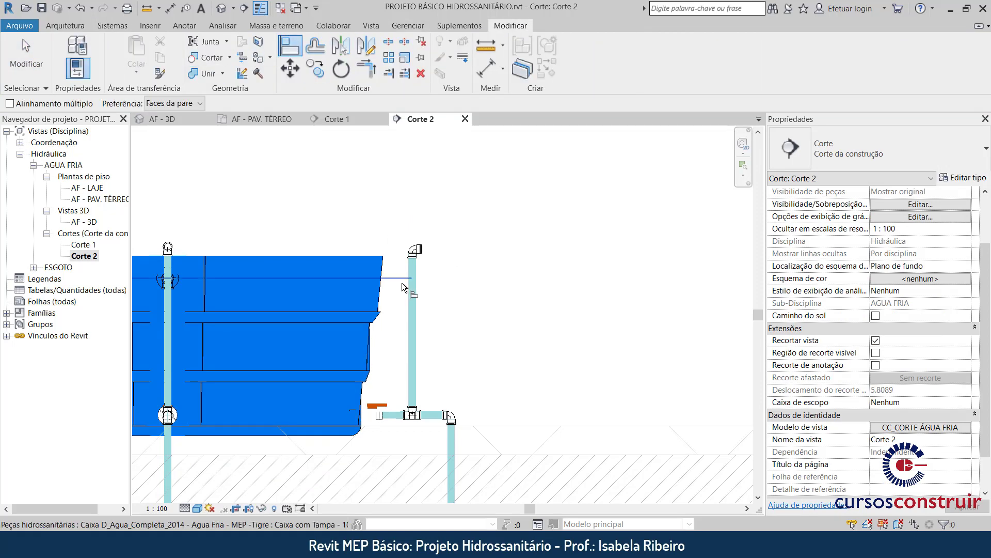
click(358, 256)
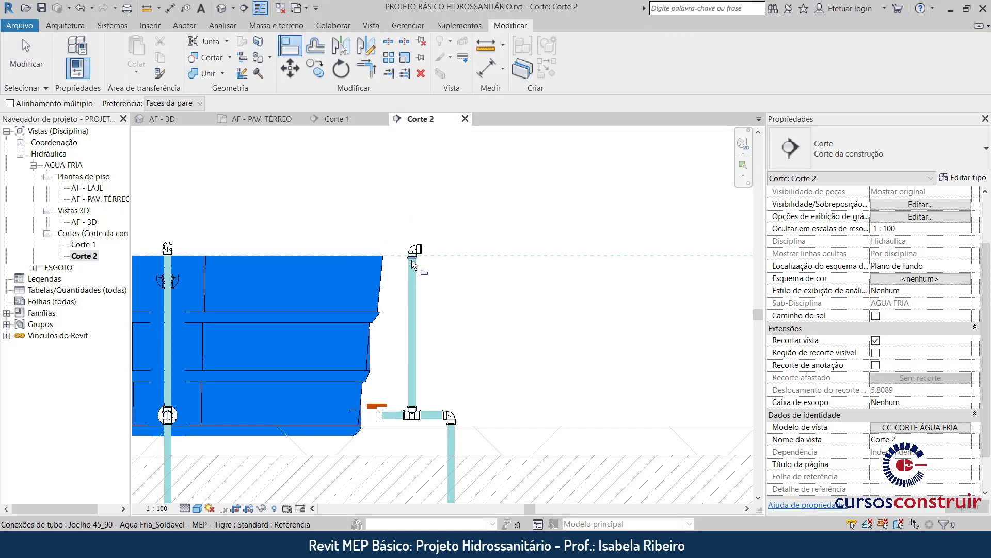
click(411, 260)
key(Escape)
key(Escape)
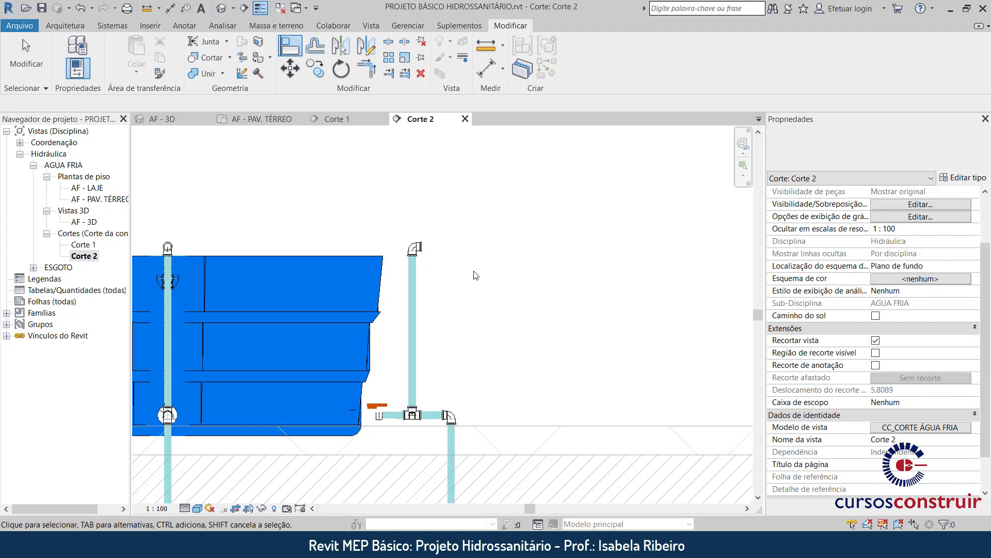
scroll(465, 268, down, 3)
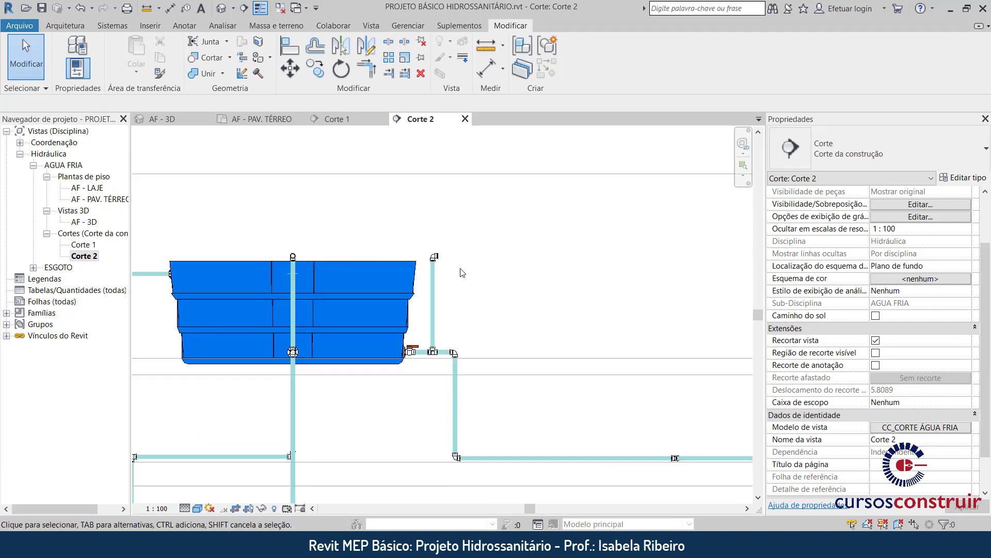
Turn on Mostrar Tampa for the rooftop water tank and check the section view.
click(395, 265)
scroll(905, 364, down, 3)
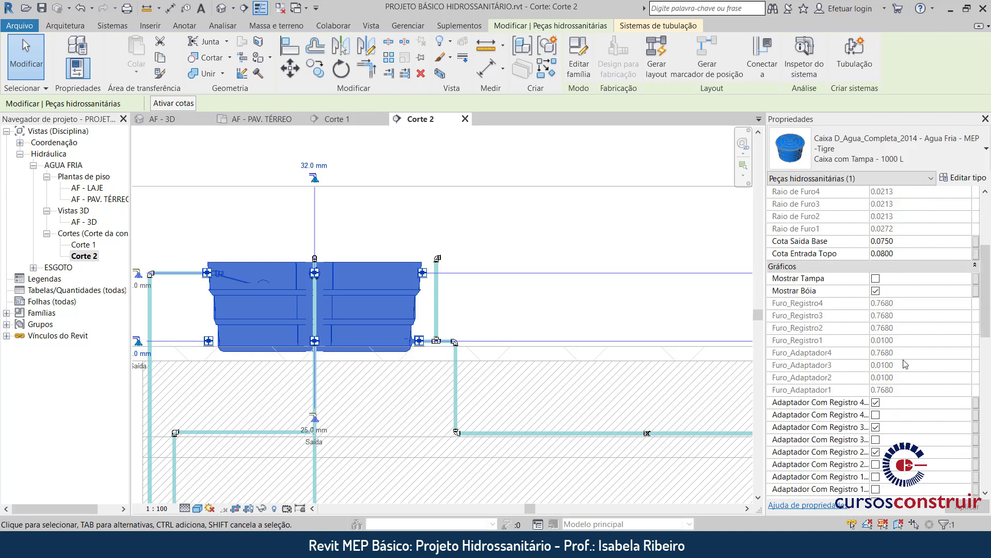
click(875, 279)
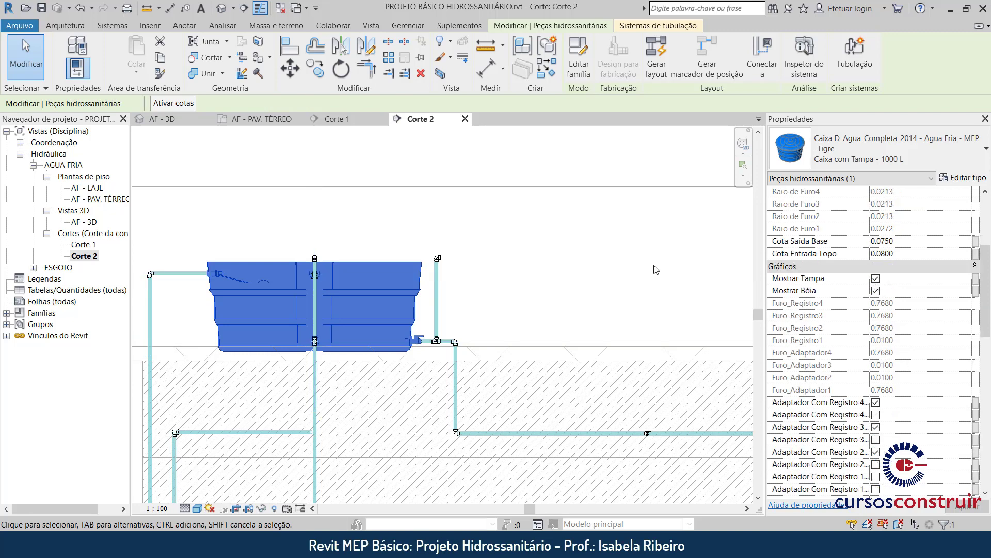
click(498, 259)
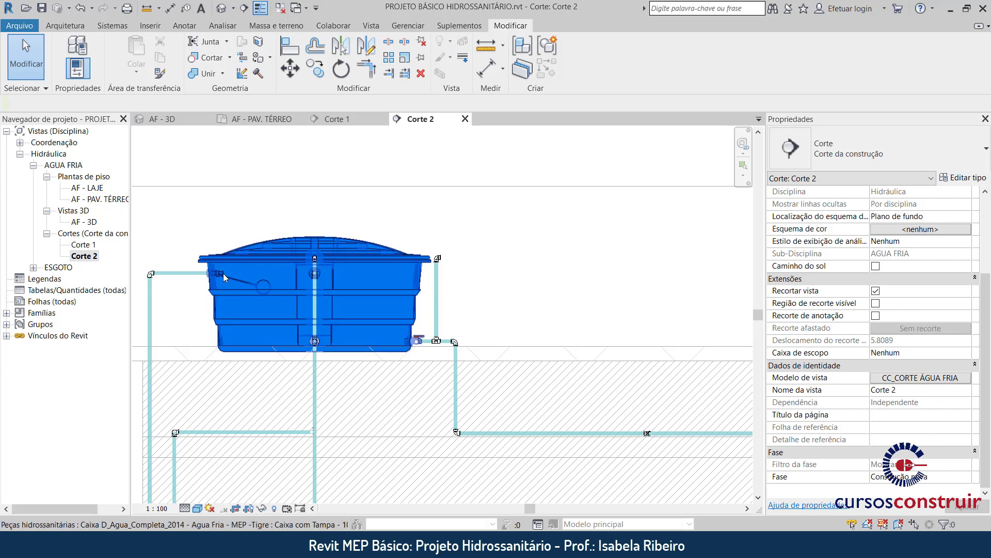
scroll(223, 274, up, 1)
scroll(223, 274, up, 1)
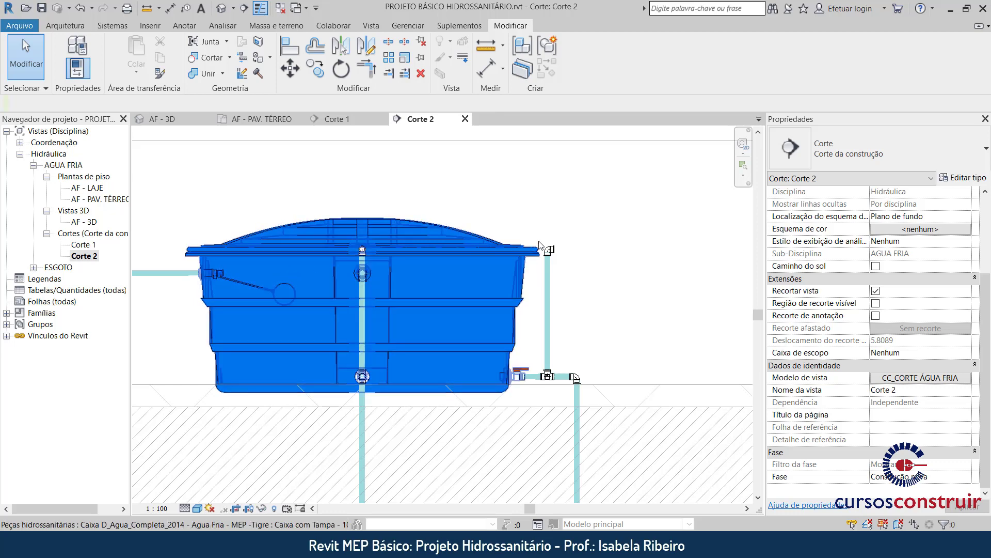
scroll(564, 229, down, 1)
scroll(542, 224, down, 1)
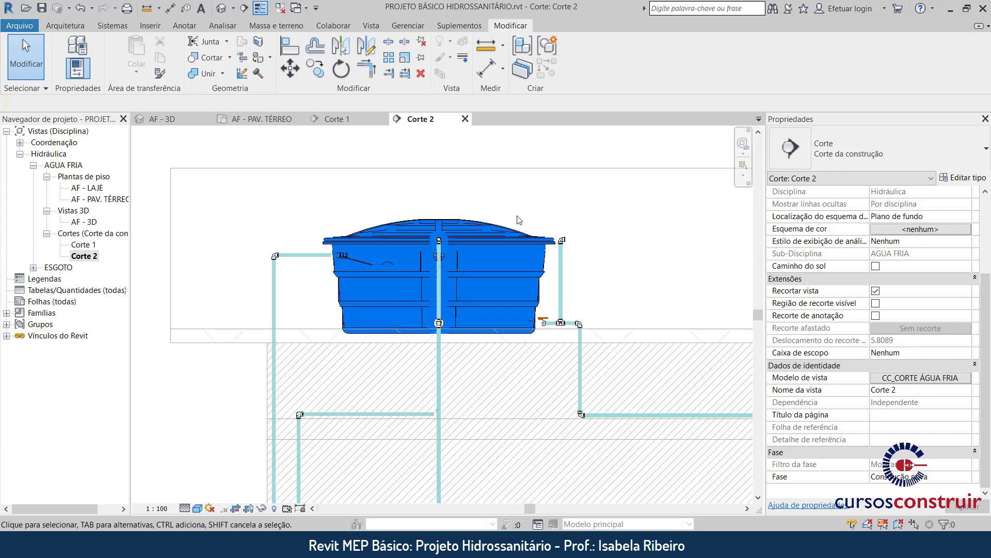
Open the AF - 3D view and orbit around the rooftop water tank and fixtures.
double_click(82, 221)
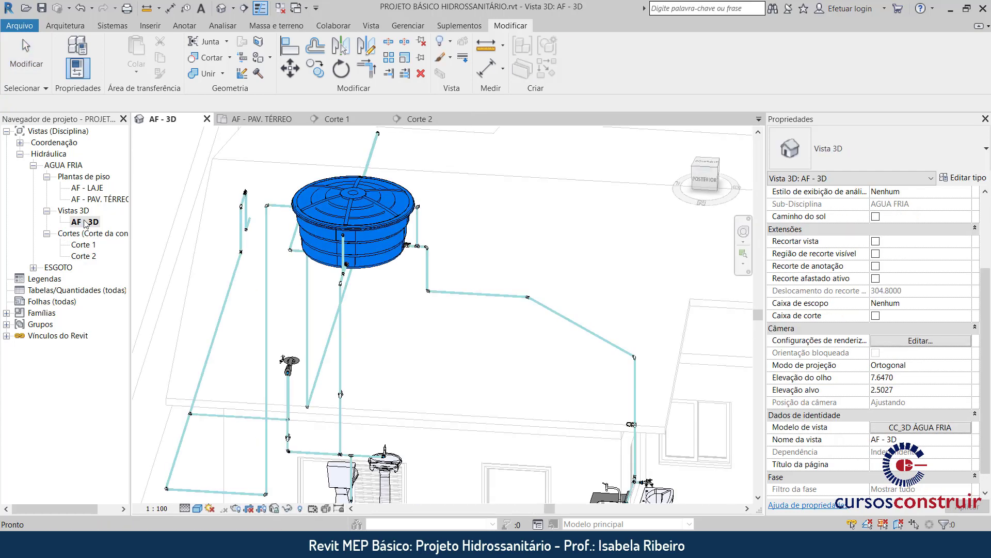
scroll(495, 385, down, 2)
scroll(495, 385, down, 1)
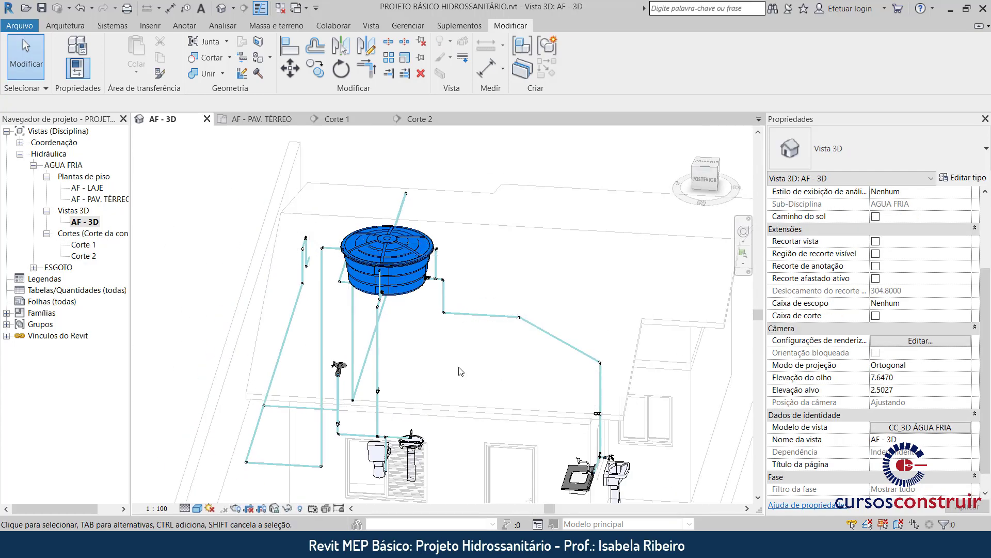
mouse_move(495, 385)
shift+middle_down()
mouse_move(568, 370)
mouse_move(288, 406)
shift+middle_up()
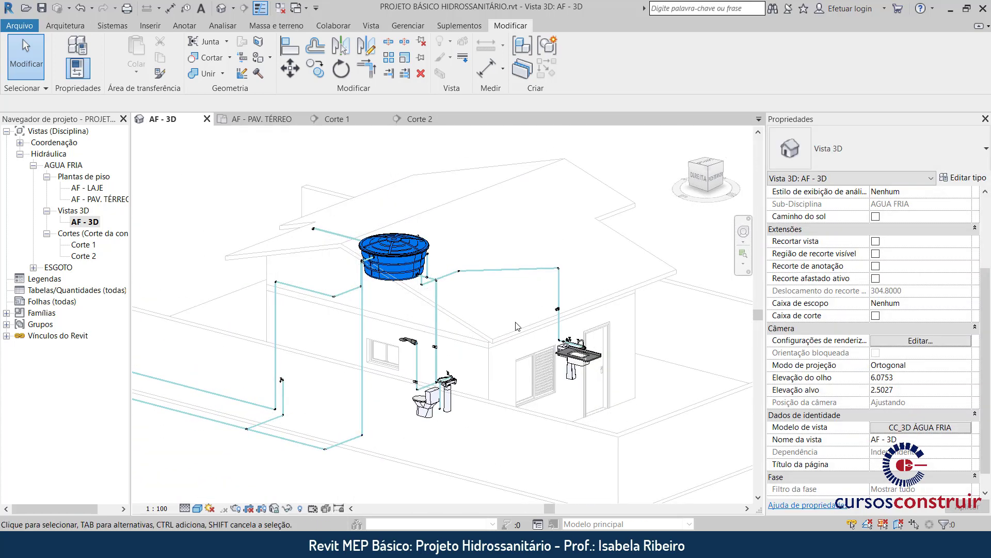
scroll(361, 299, up, 2)
scroll(341, 320, up, 1)
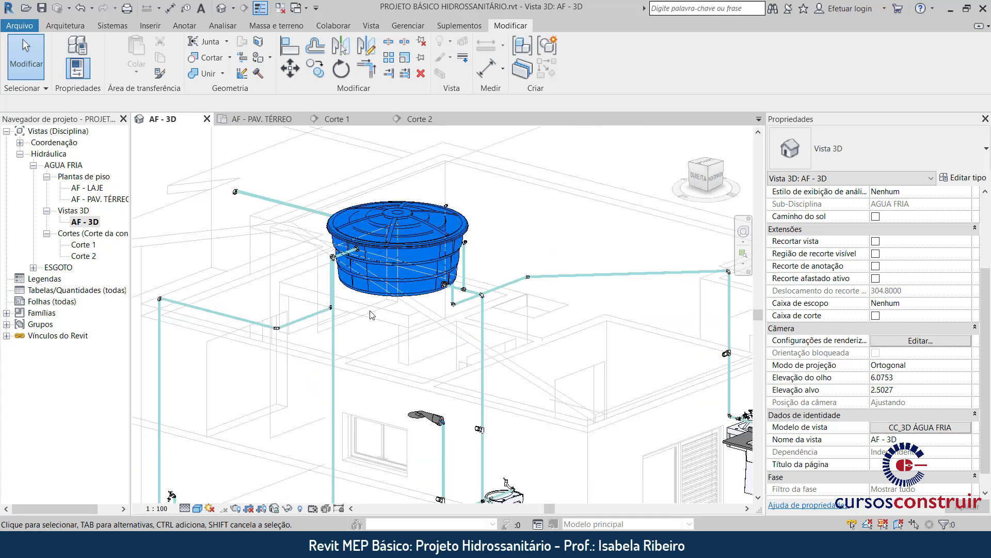
mouse_move(330, 323)
shift+middle_down()
mouse_move(328, 332)
mouse_move(490, 382)
mouse_move(434, 292)
shift+middle_up()
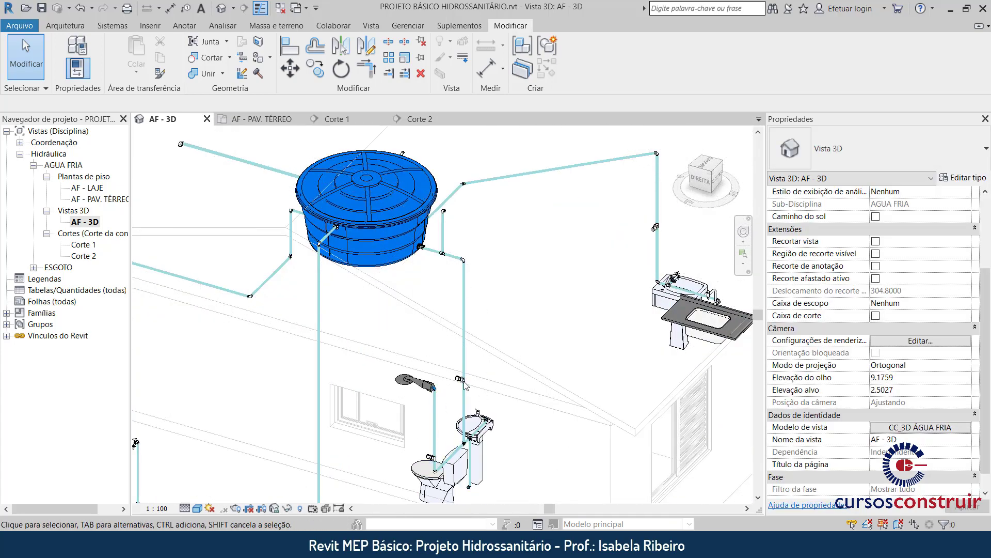
mouse_move(543, 272)
shift+middle_down()
mouse_move(417, 280)
mouse_move(397, 365)
mouse_move(388, 234)
shift+middle_up()
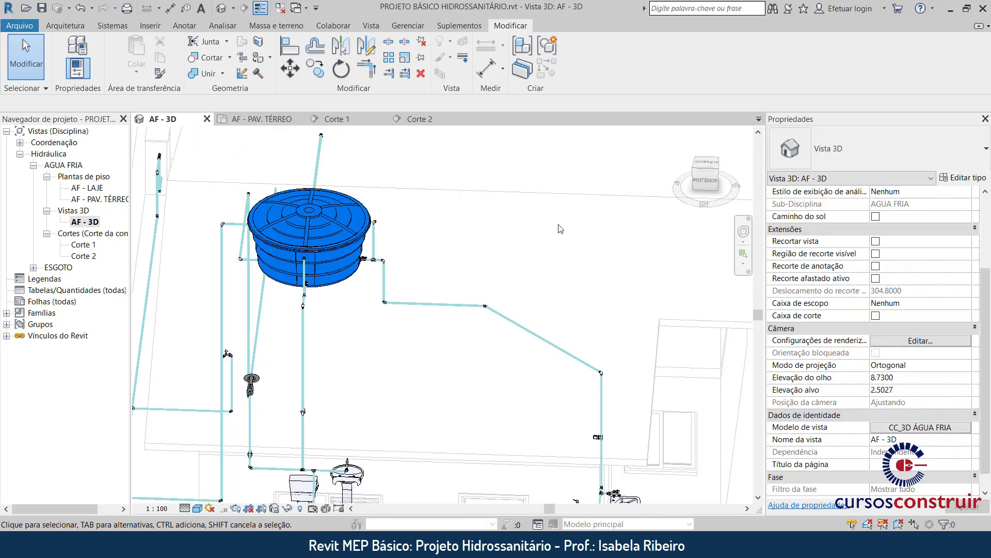
Zoom and pan to frame more of the tank's cold-water piping.
scroll(598, 434, down, 3)
middle_drag(587, 404, 641, 338)
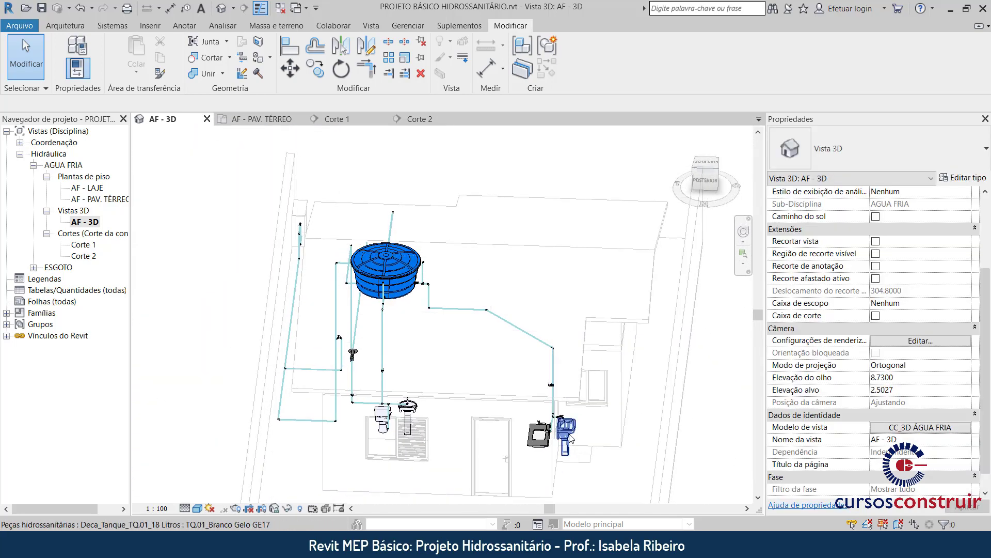
scroll(421, 279, up, 2)
scroll(429, 285, up, 2)
scroll(439, 287, up, 2)
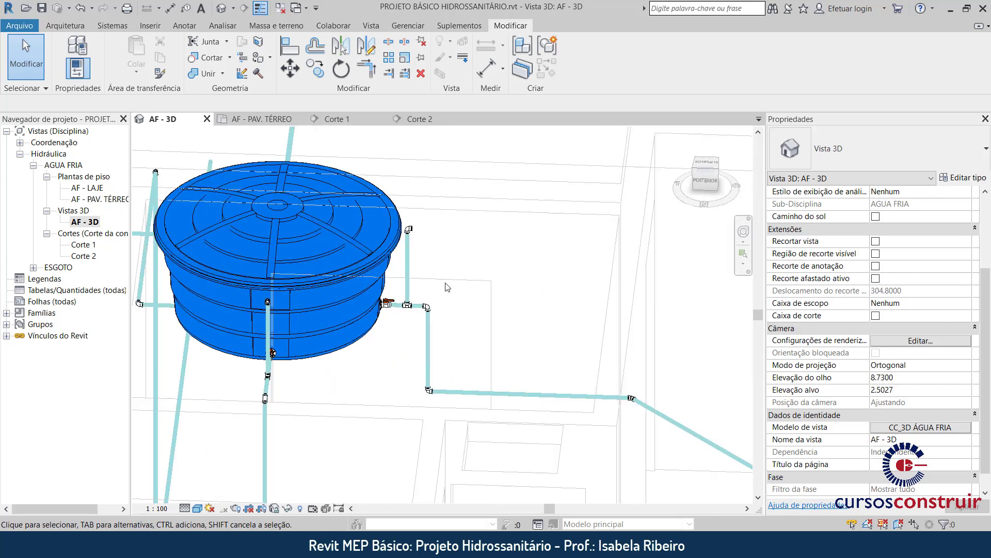
scroll(447, 297, up, 2)
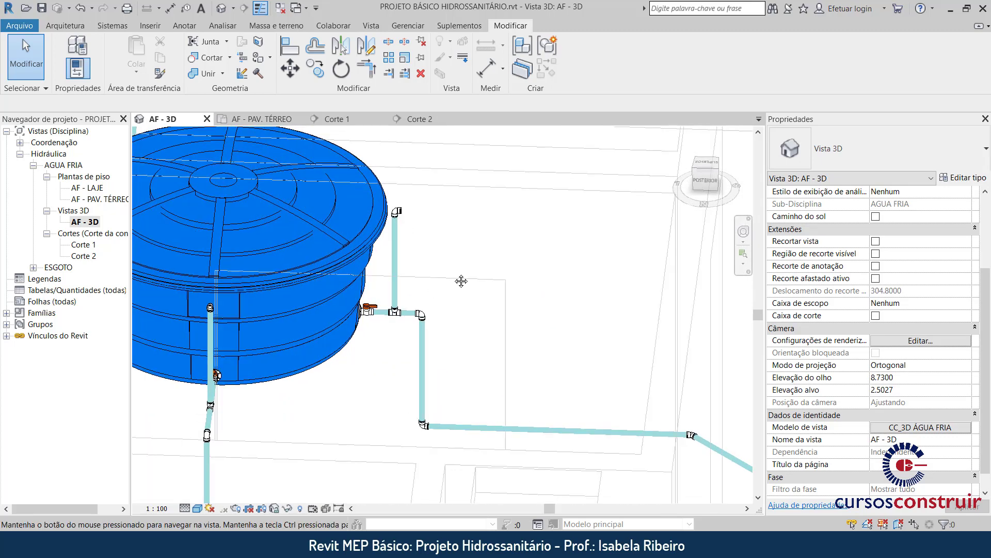
middle_drag(381, 288, 398, 308)
Orbit around the house and settle on an isometric ViewCube corner view.
scroll(437, 281, down, 3)
scroll(443, 288, down, 2)
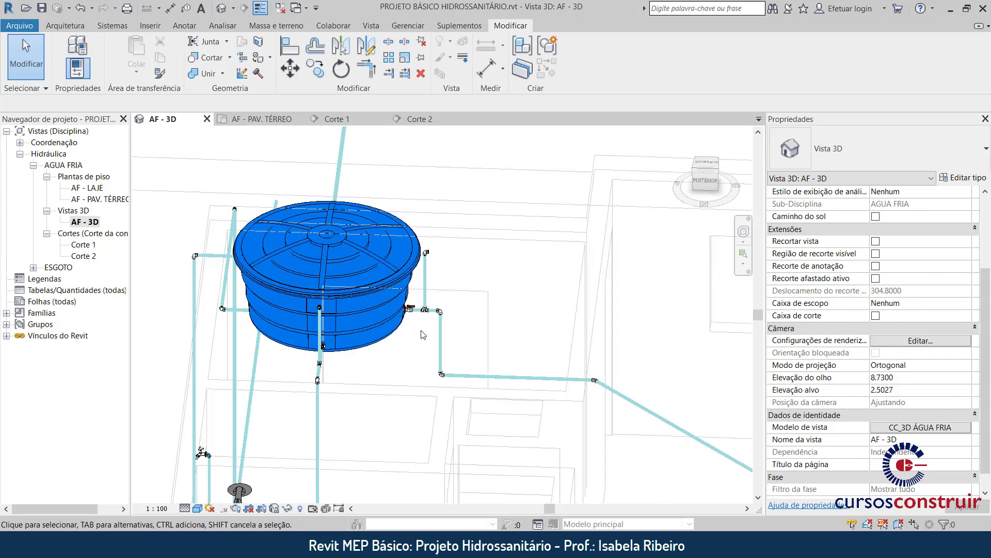
scroll(433, 361, down, 1)
scroll(431, 368, down, 2)
shift+middle_drag(431, 368, 297, 319)
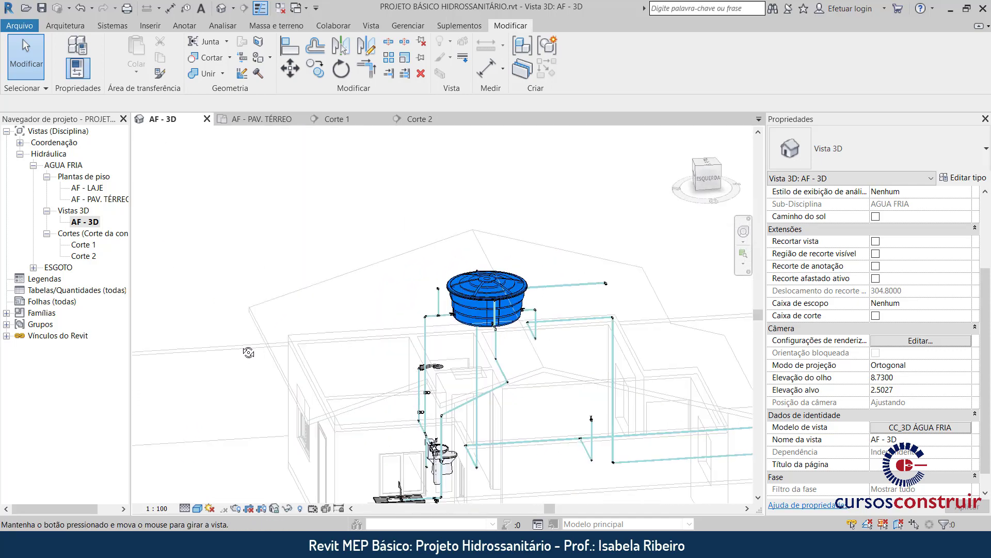
mouse_move(298, 318)
shift+middle_down()
mouse_move(303, 344)
mouse_move(320, 310)
shift+middle_up()
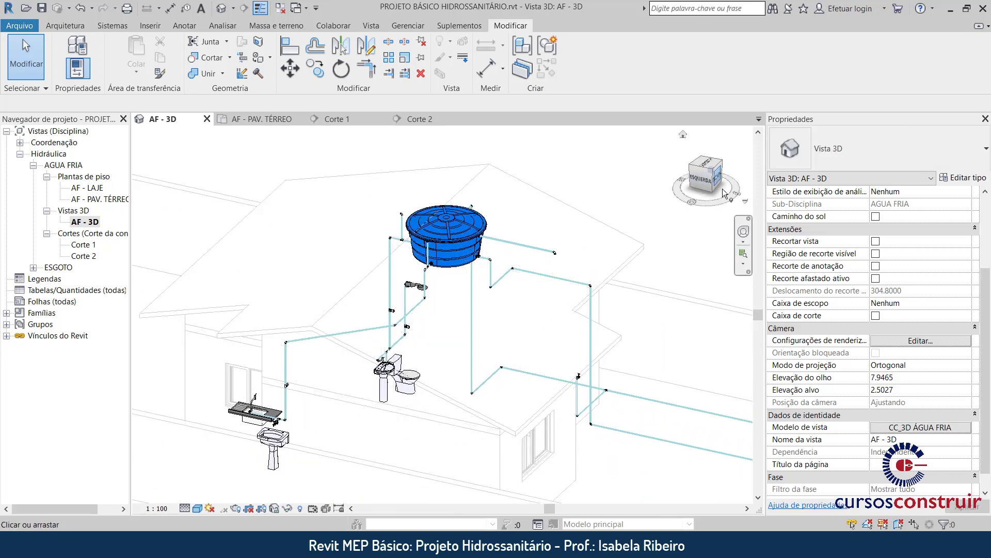
click(712, 170)
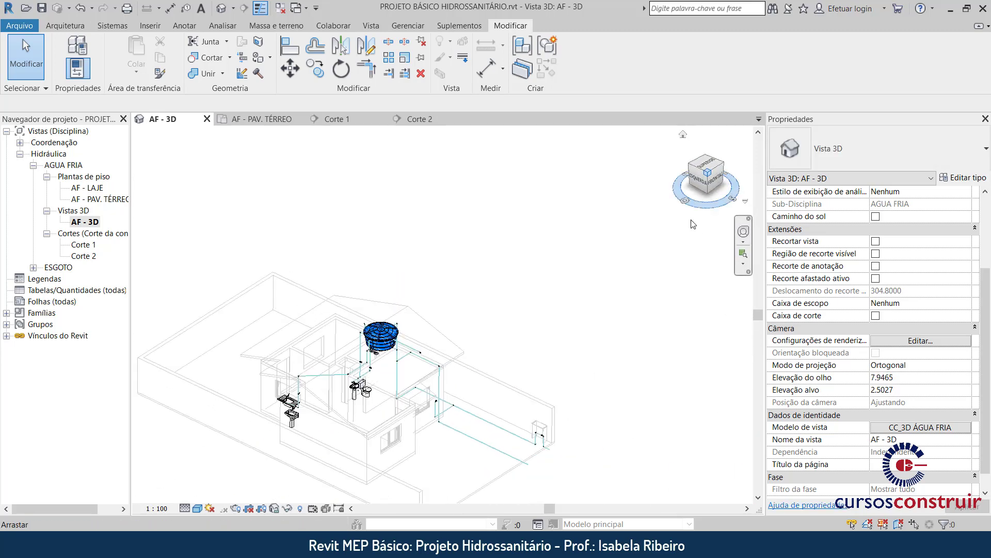